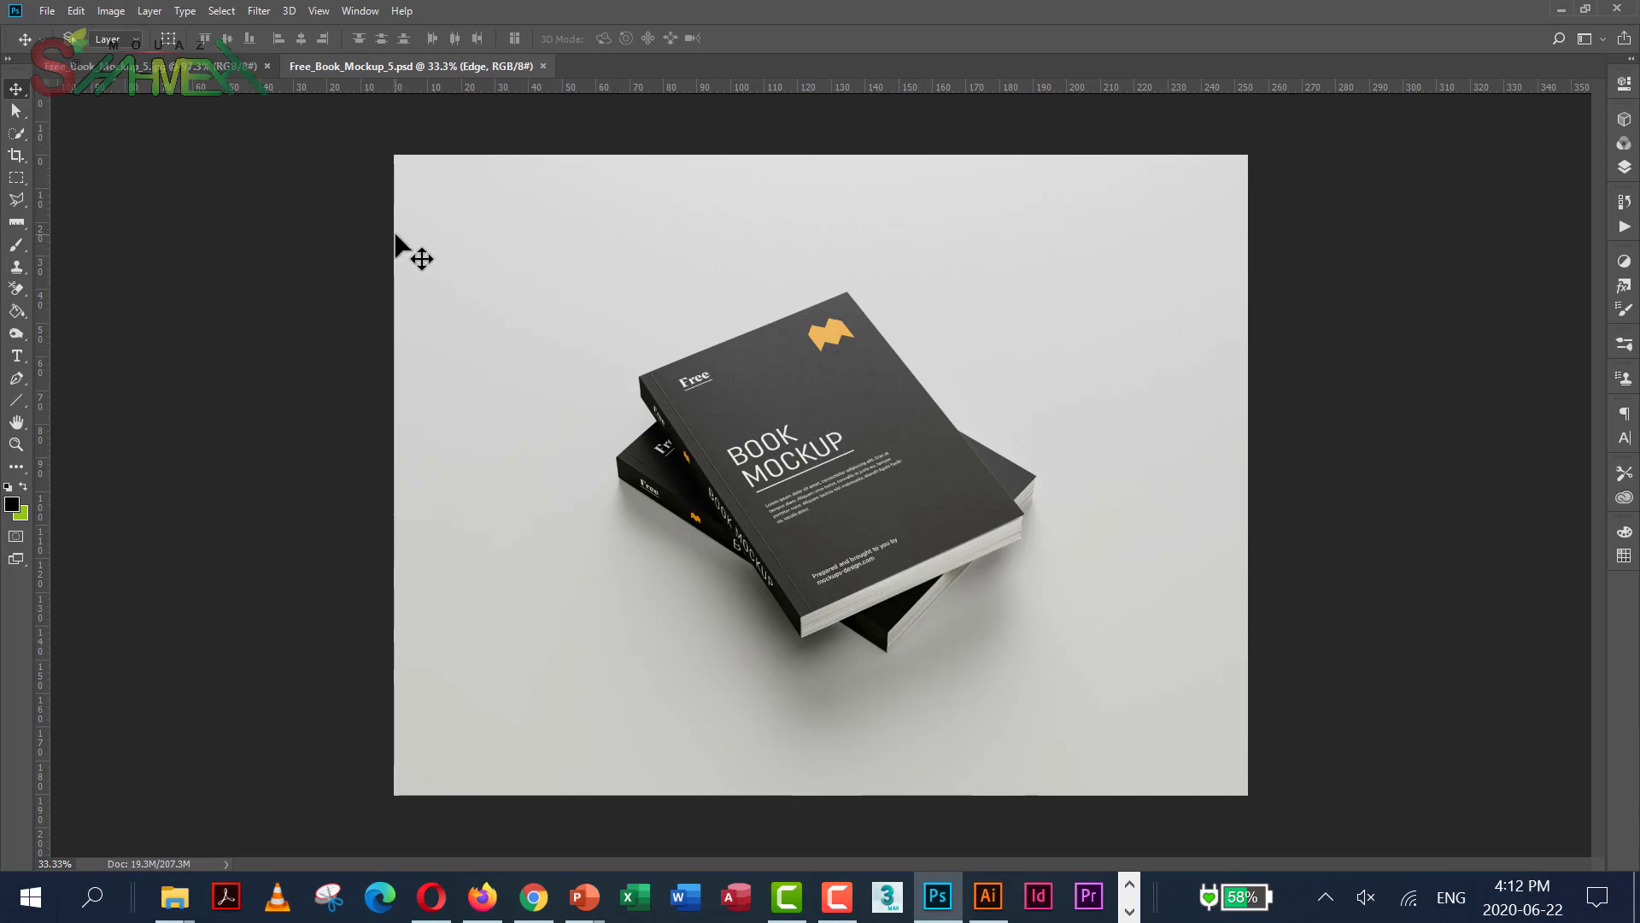
# Close the duplicate mockup tab and open the Cover smart object as its own document
pyautogui.click(267, 67)
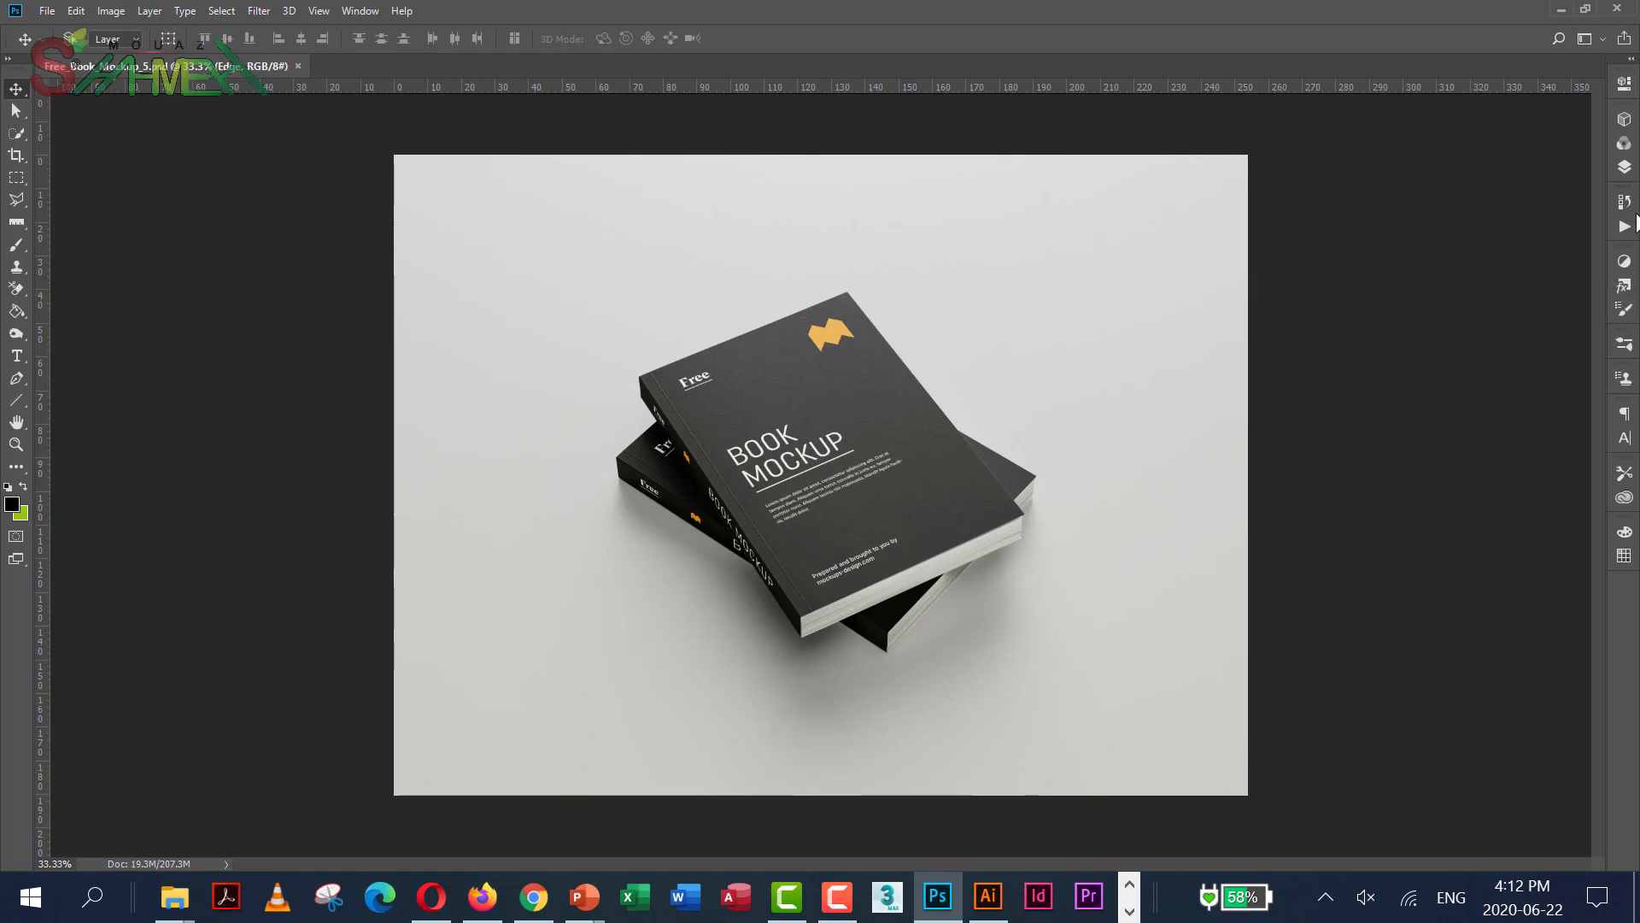
pyautogui.click(1626, 167)
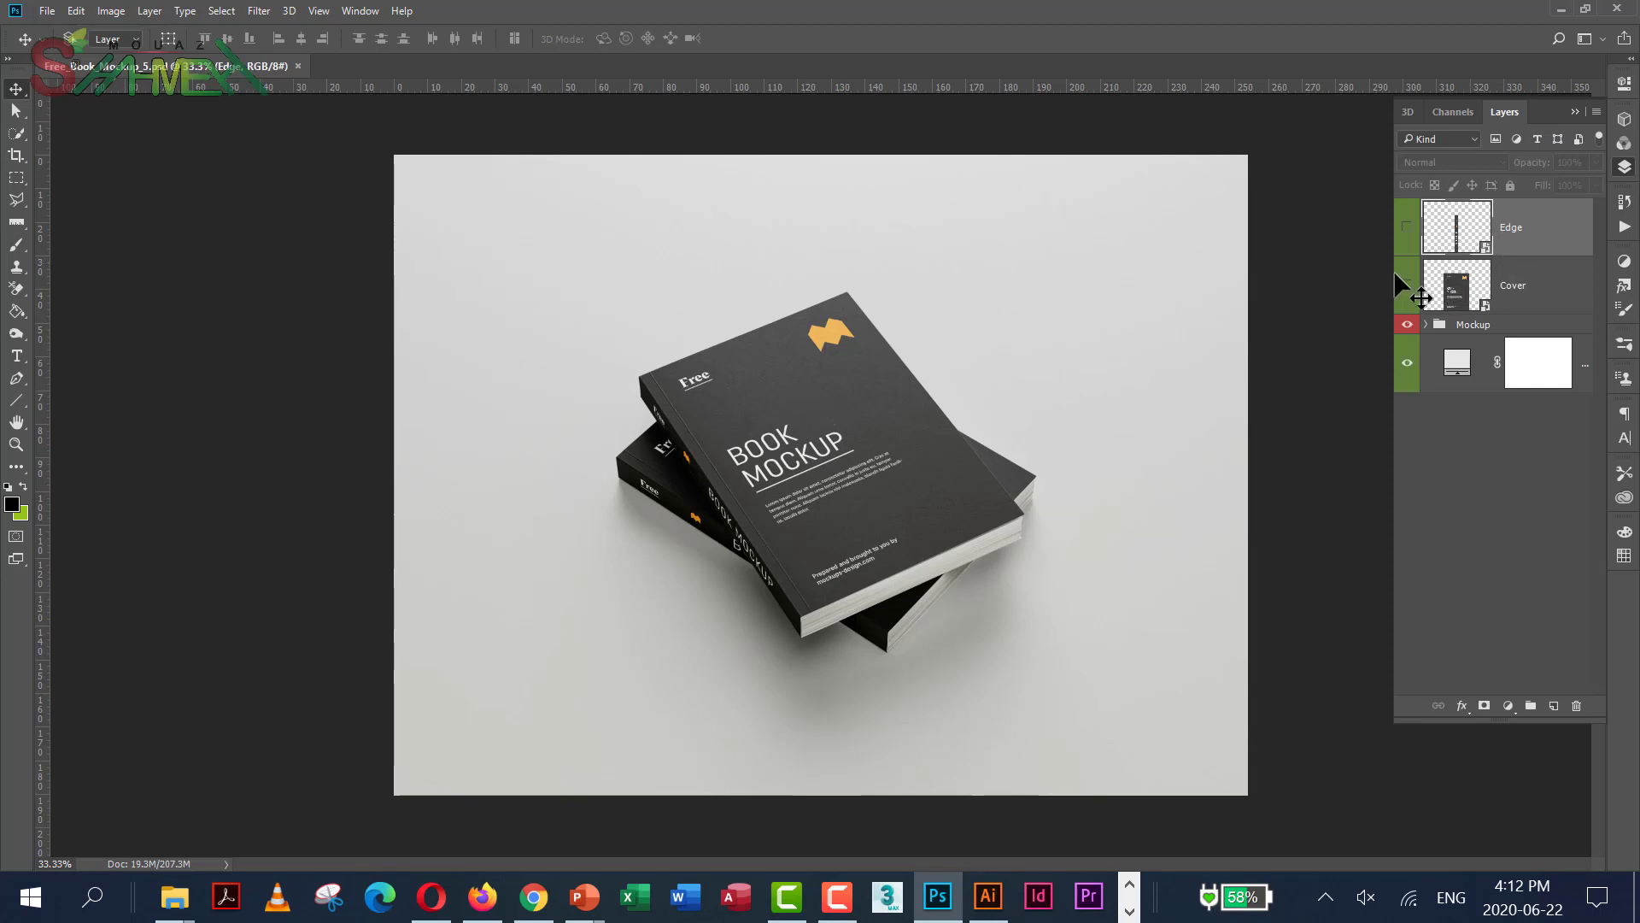
pyautogui.doubleClick(1467, 299)
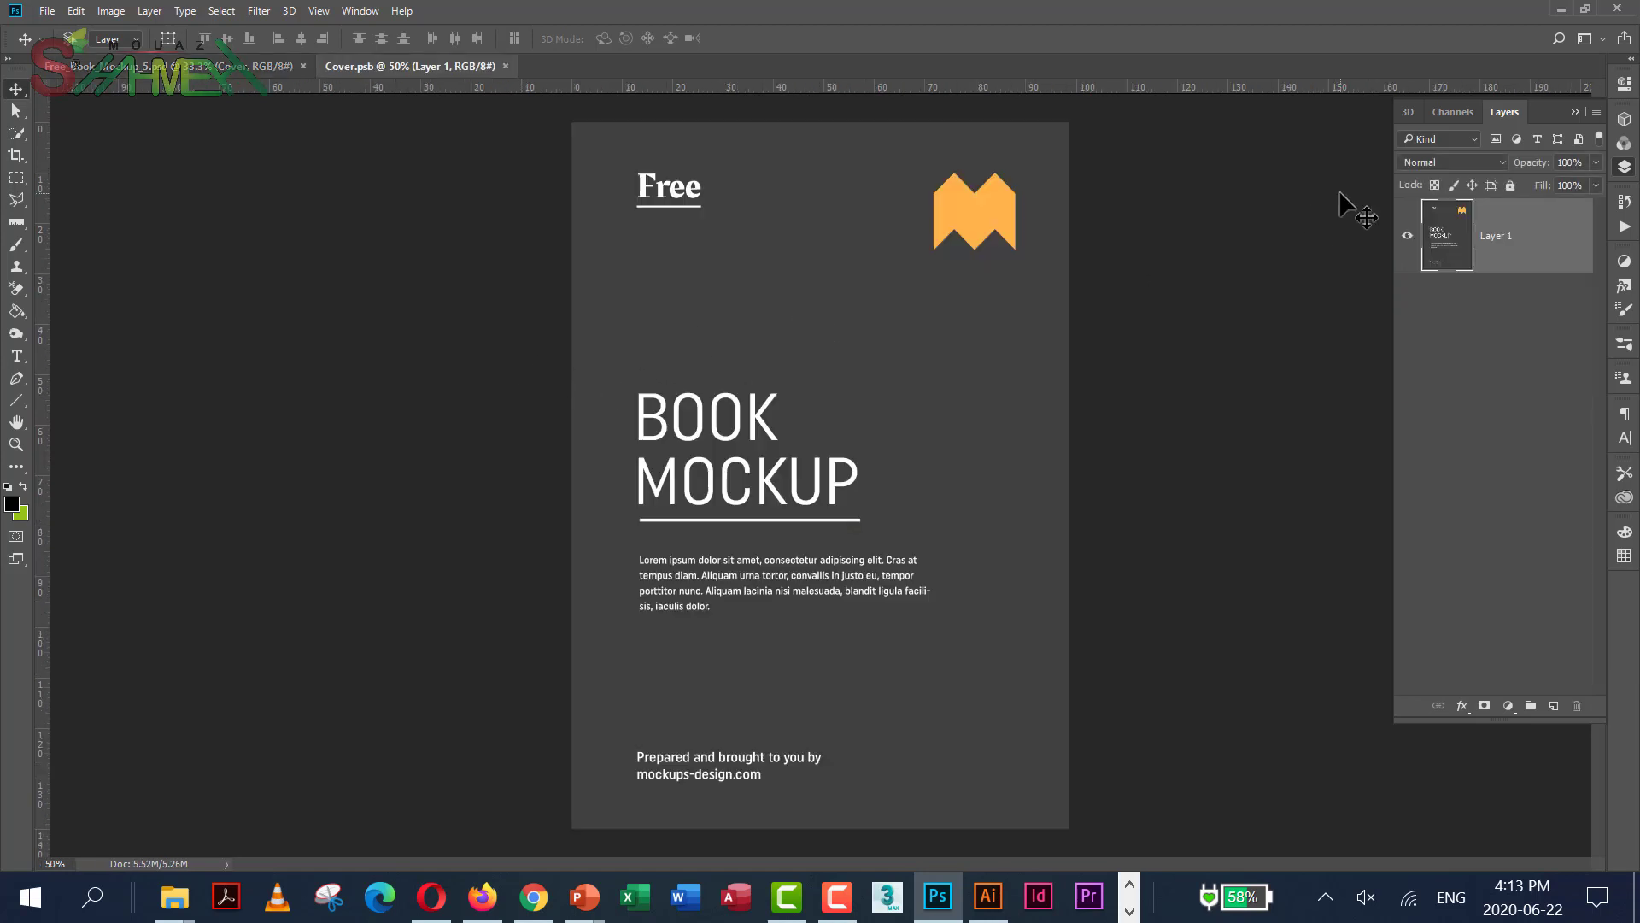
# Hide the original cover art and fill a new Layer 2 with solid lime green
pyautogui.click(1407, 236)
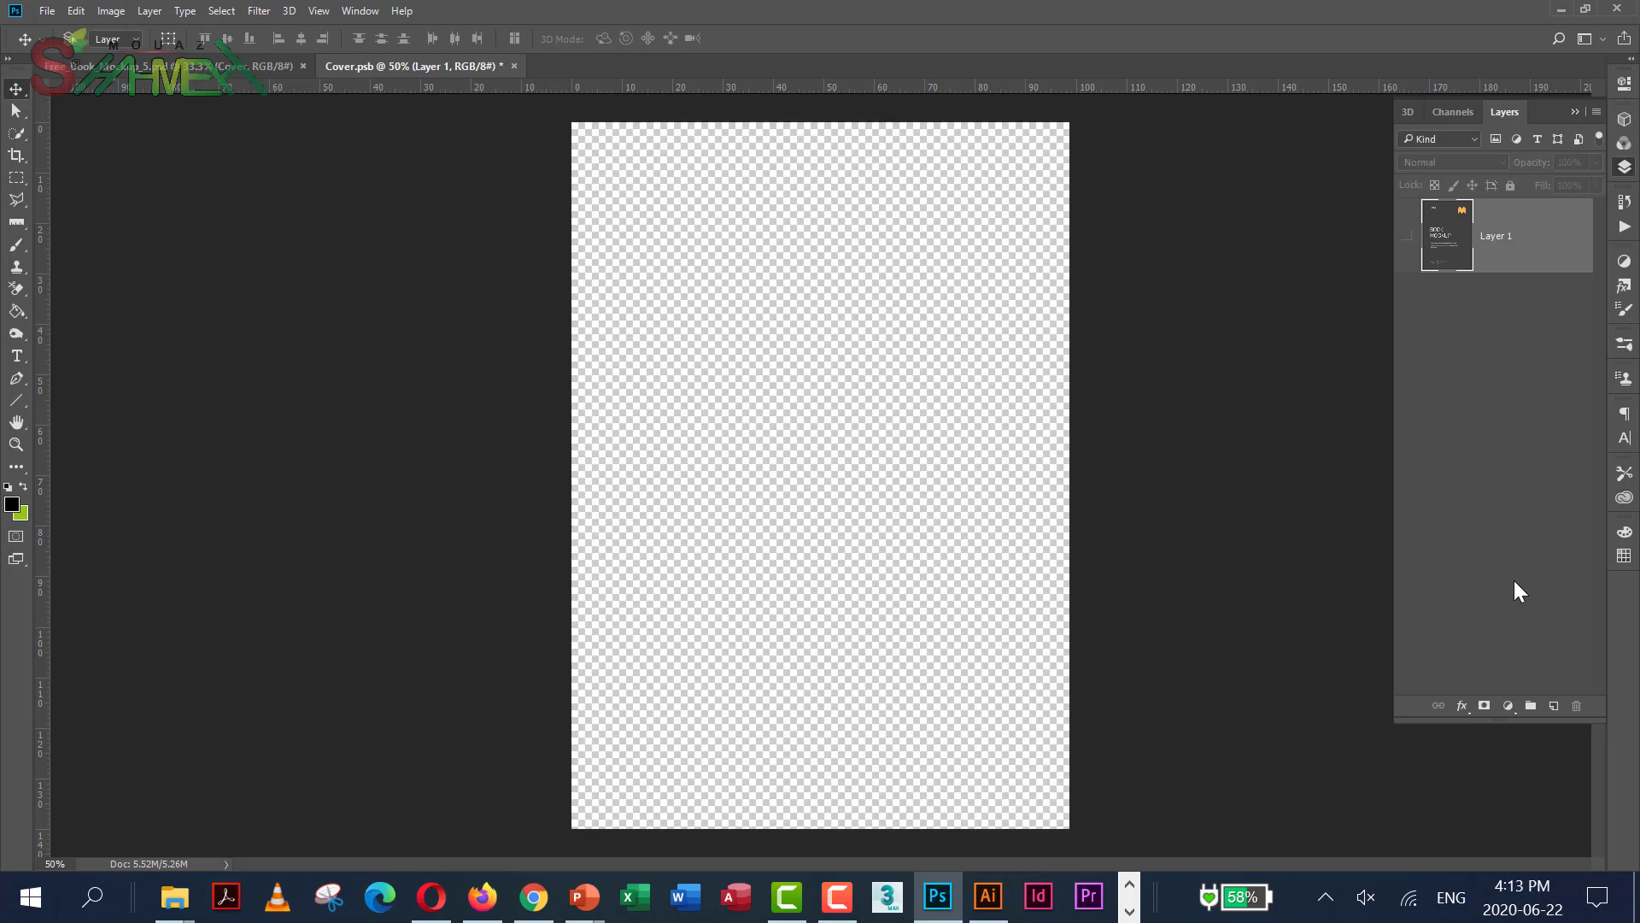
pyautogui.click(1553, 705)
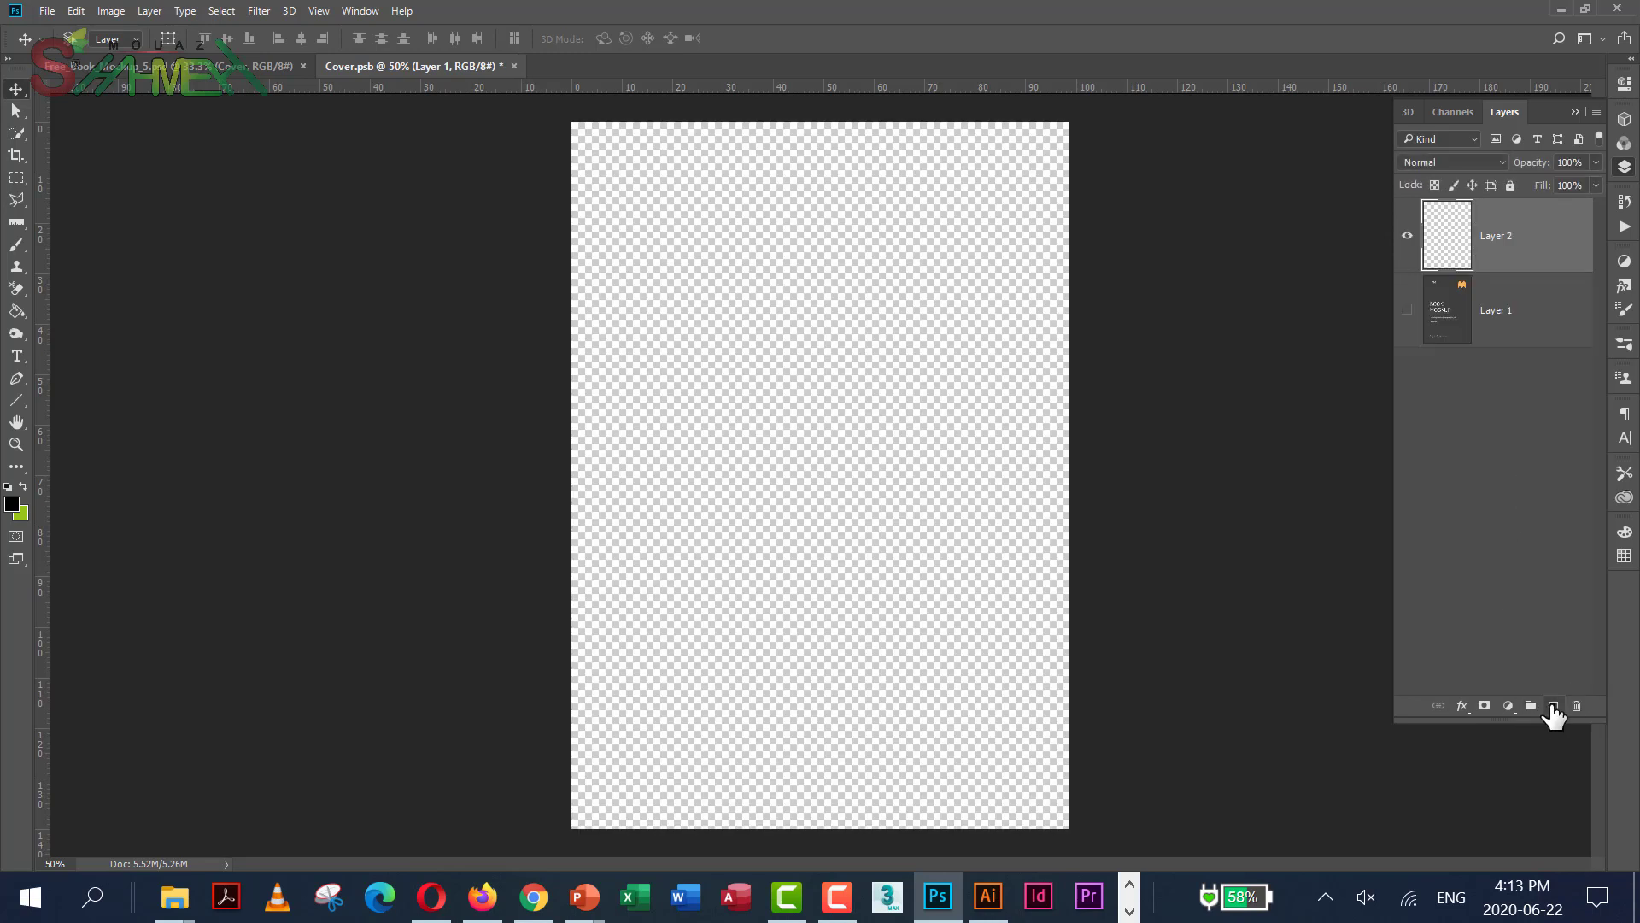
pyautogui.click(27, 485)
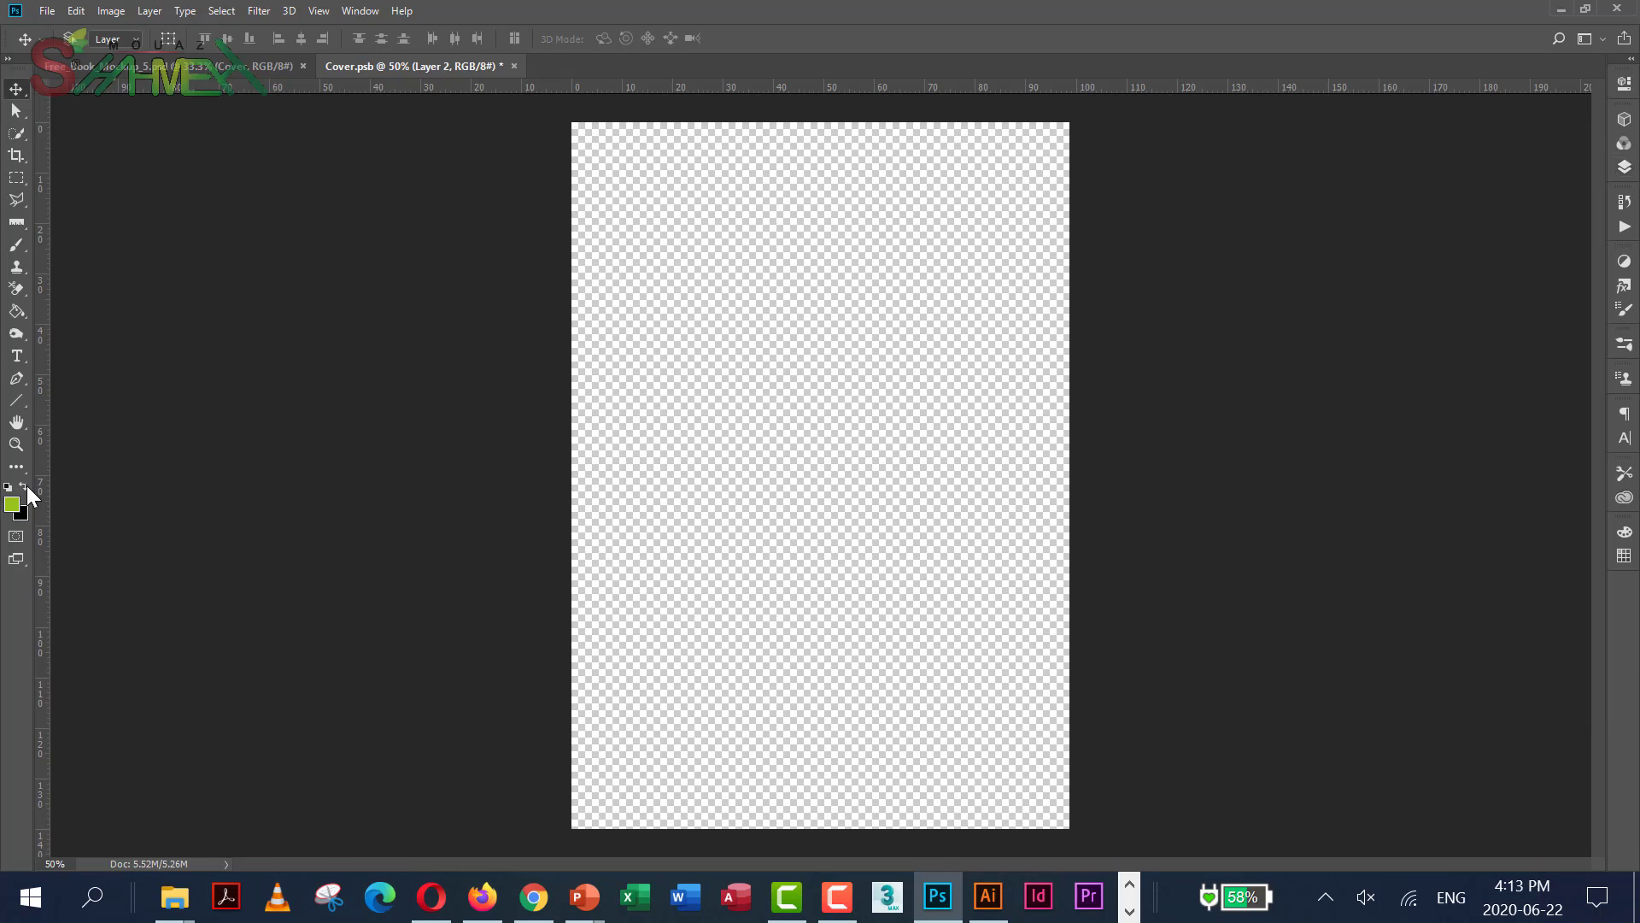
pyautogui.click(15, 311)
pyautogui.click(878, 367)
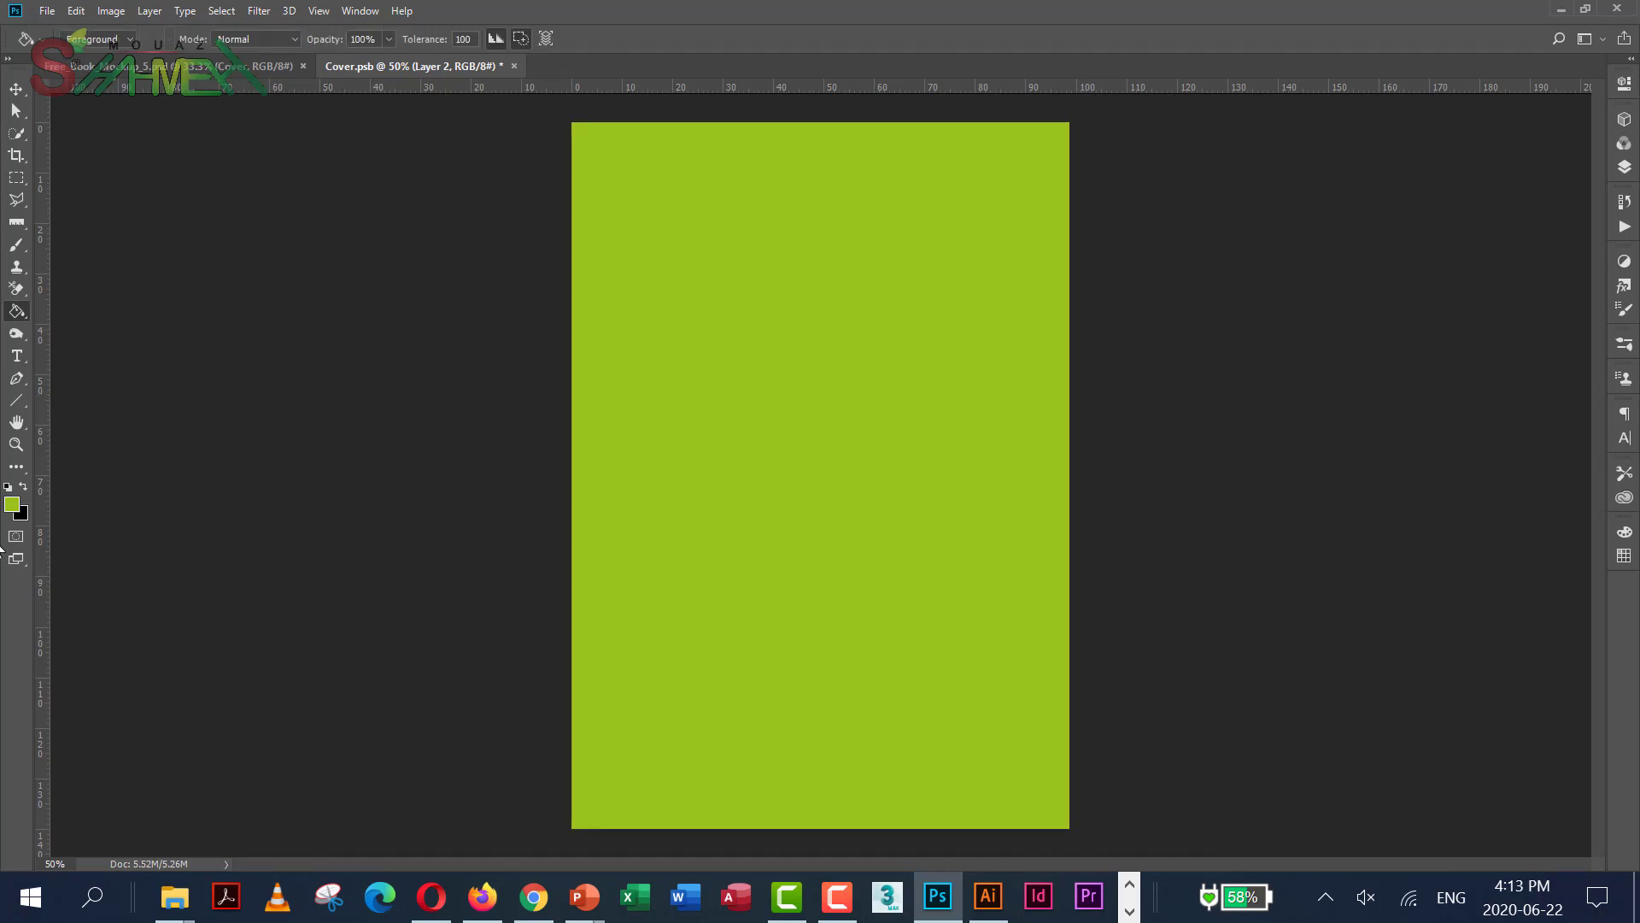
pyautogui.click(14, 363)
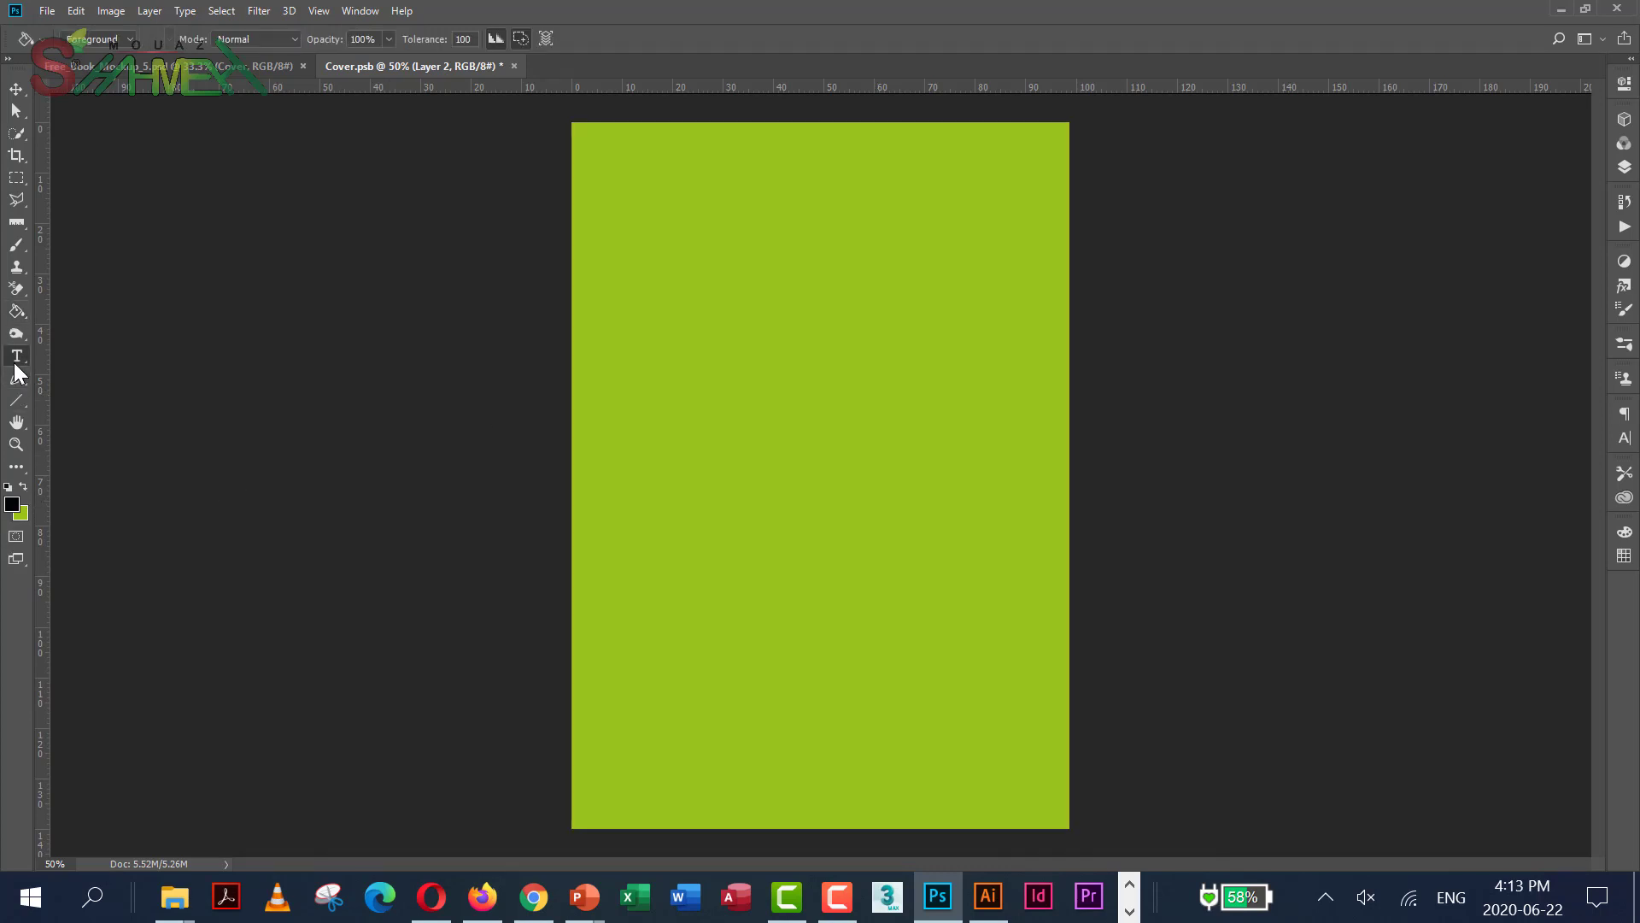
# Type the author's name in 36 pt black serif and centre it near the cover's top
pyautogui.click(737, 322)
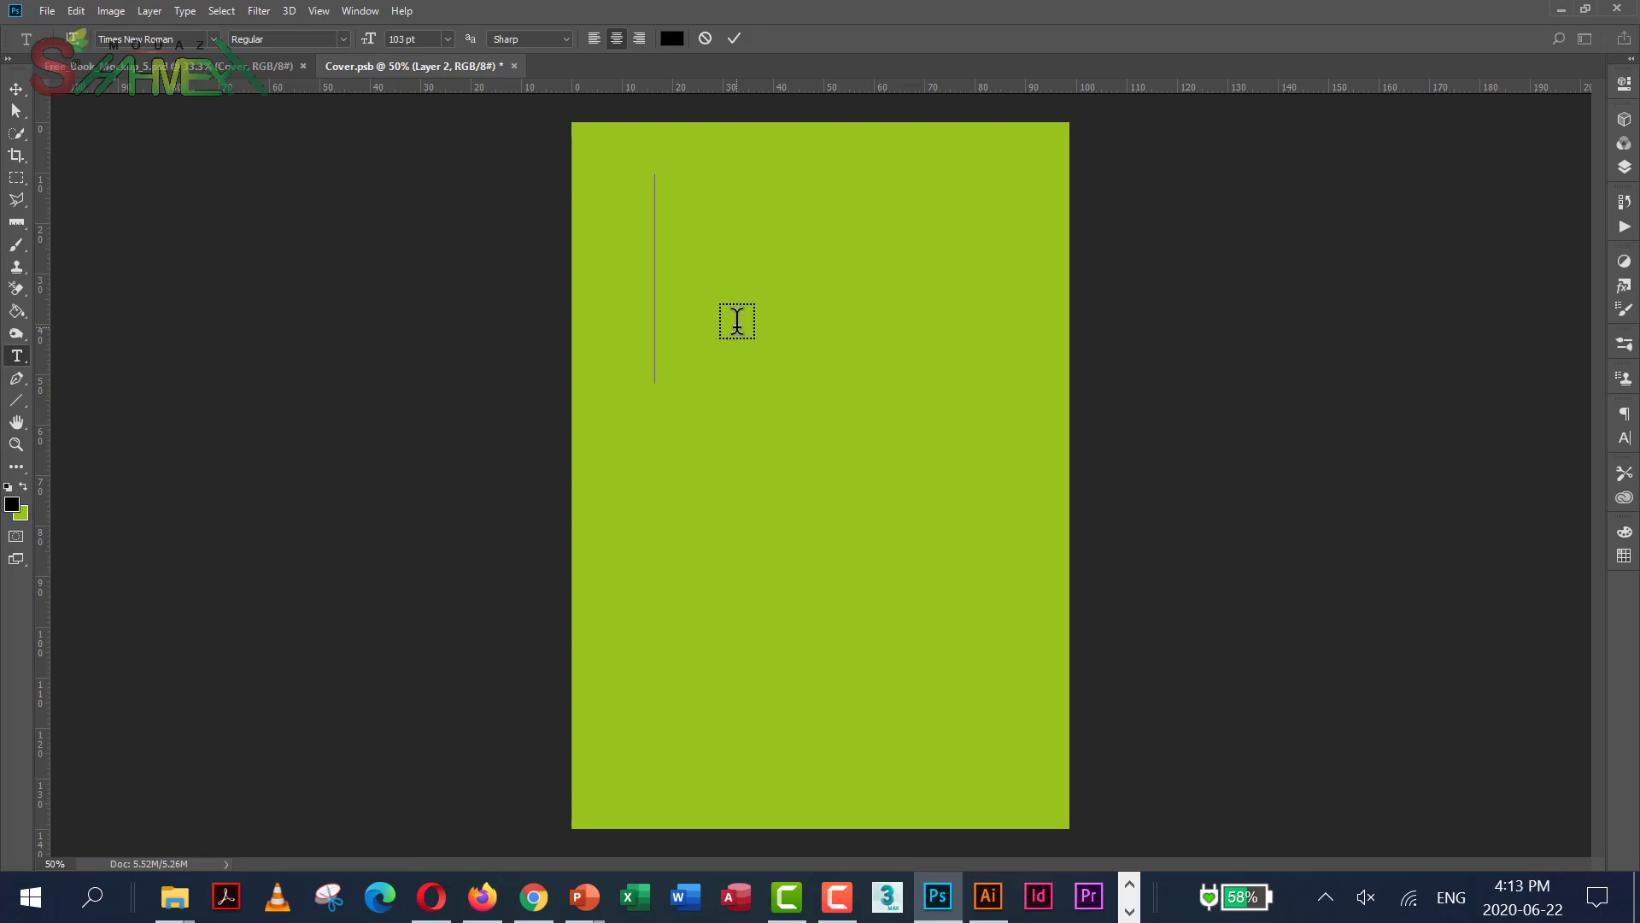
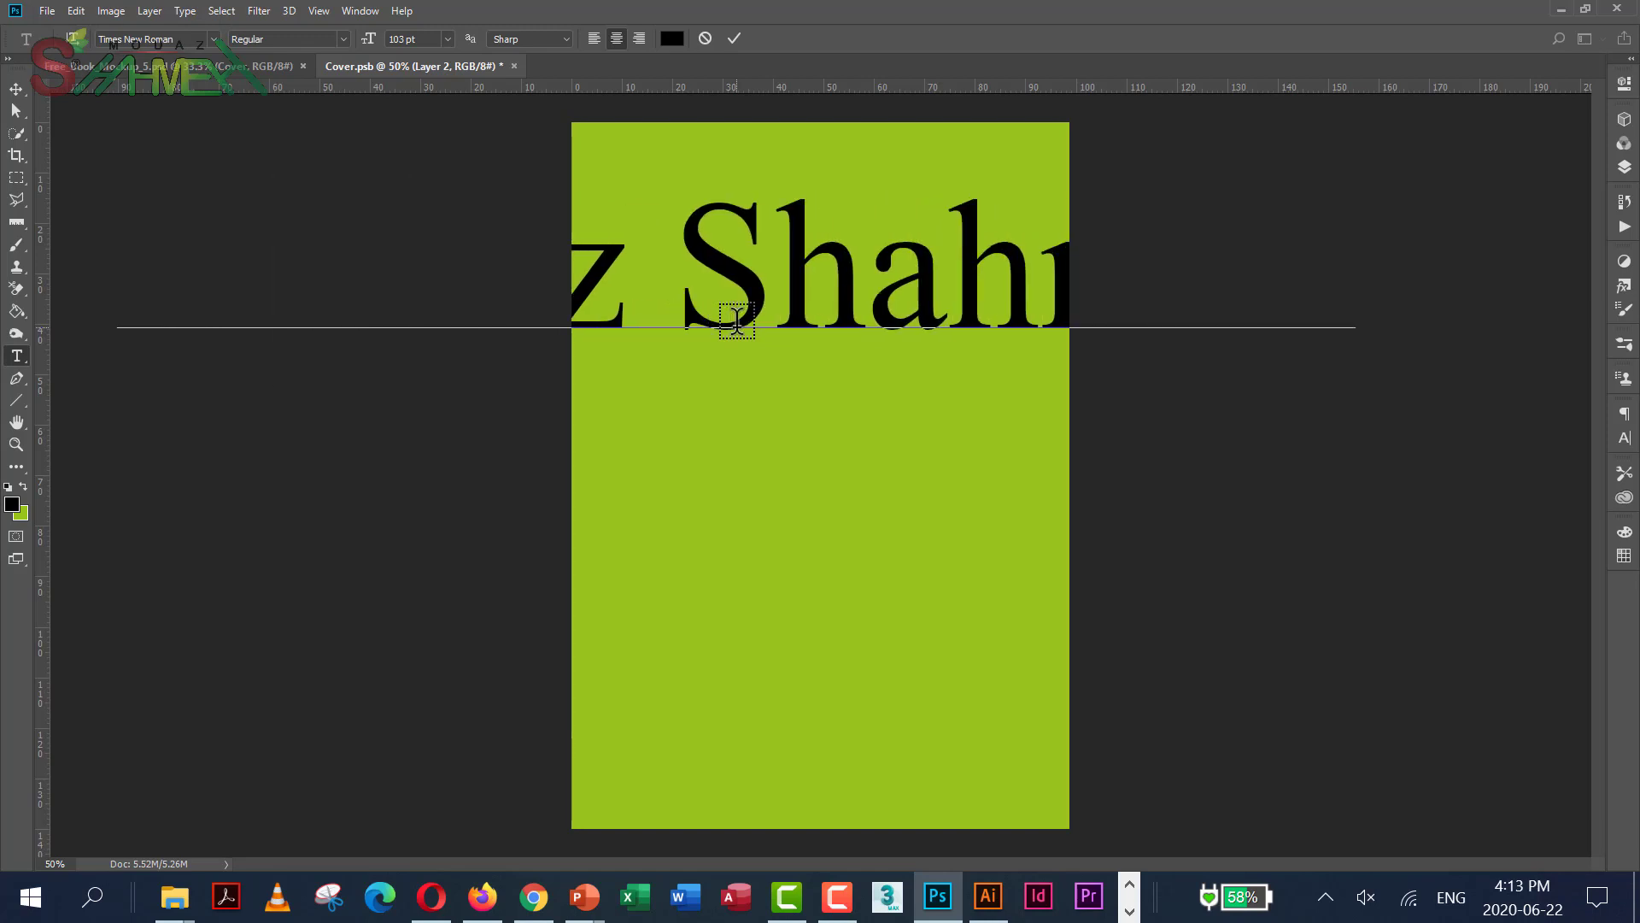
pyautogui.hotkey('ctrl', 'a')
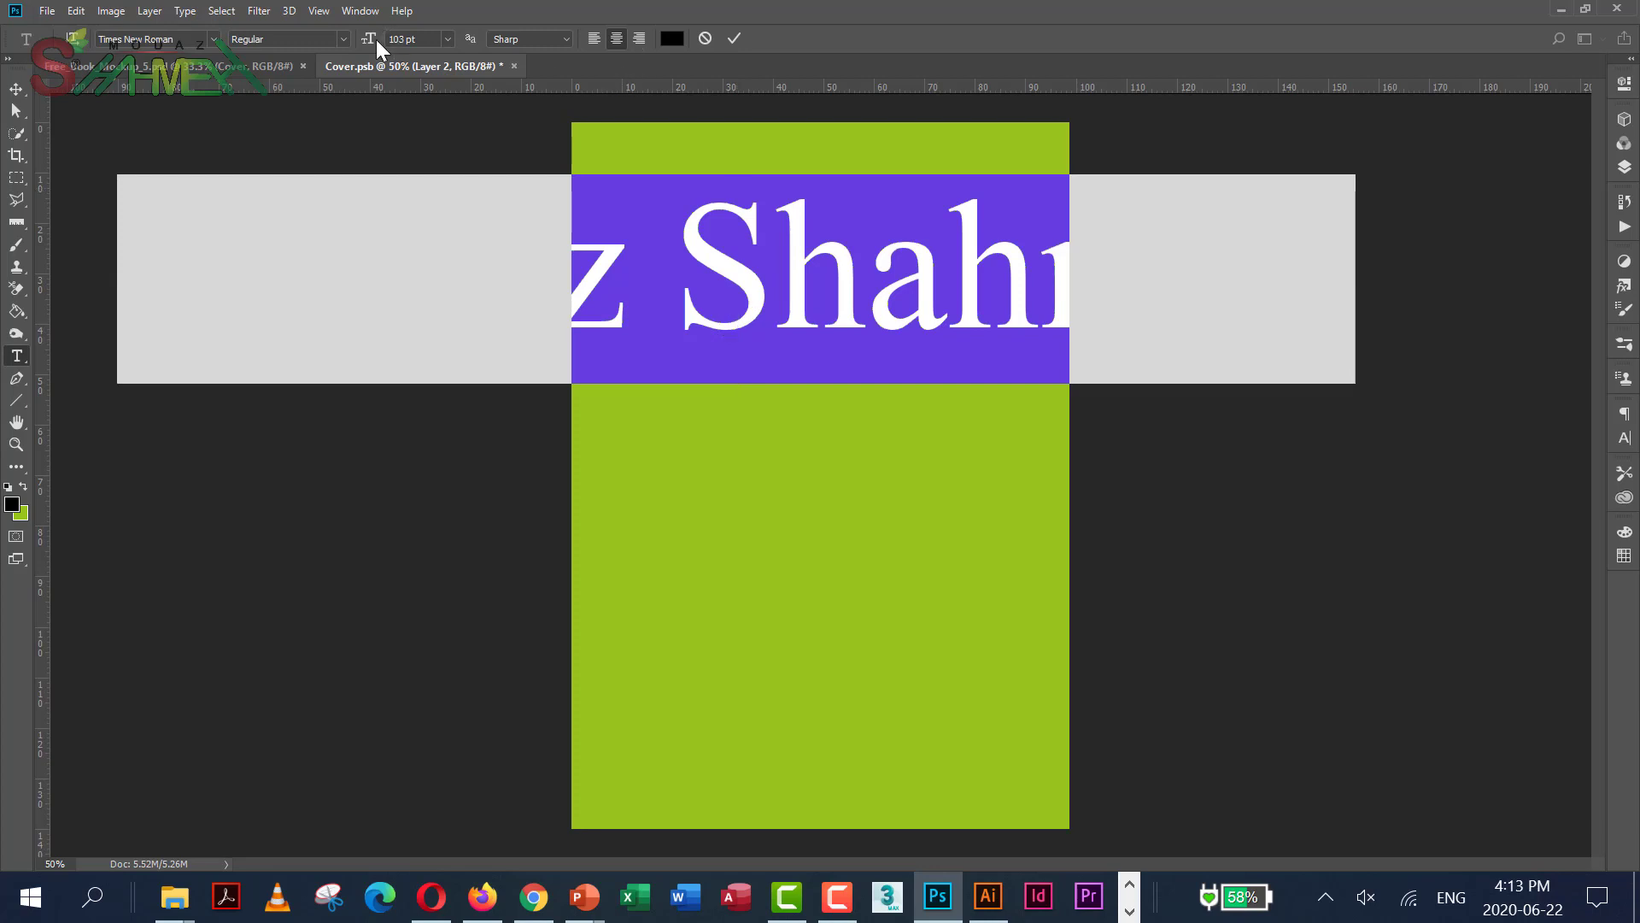
pyautogui.moveTo(369, 42); pyautogui.dragTo(316, 51)
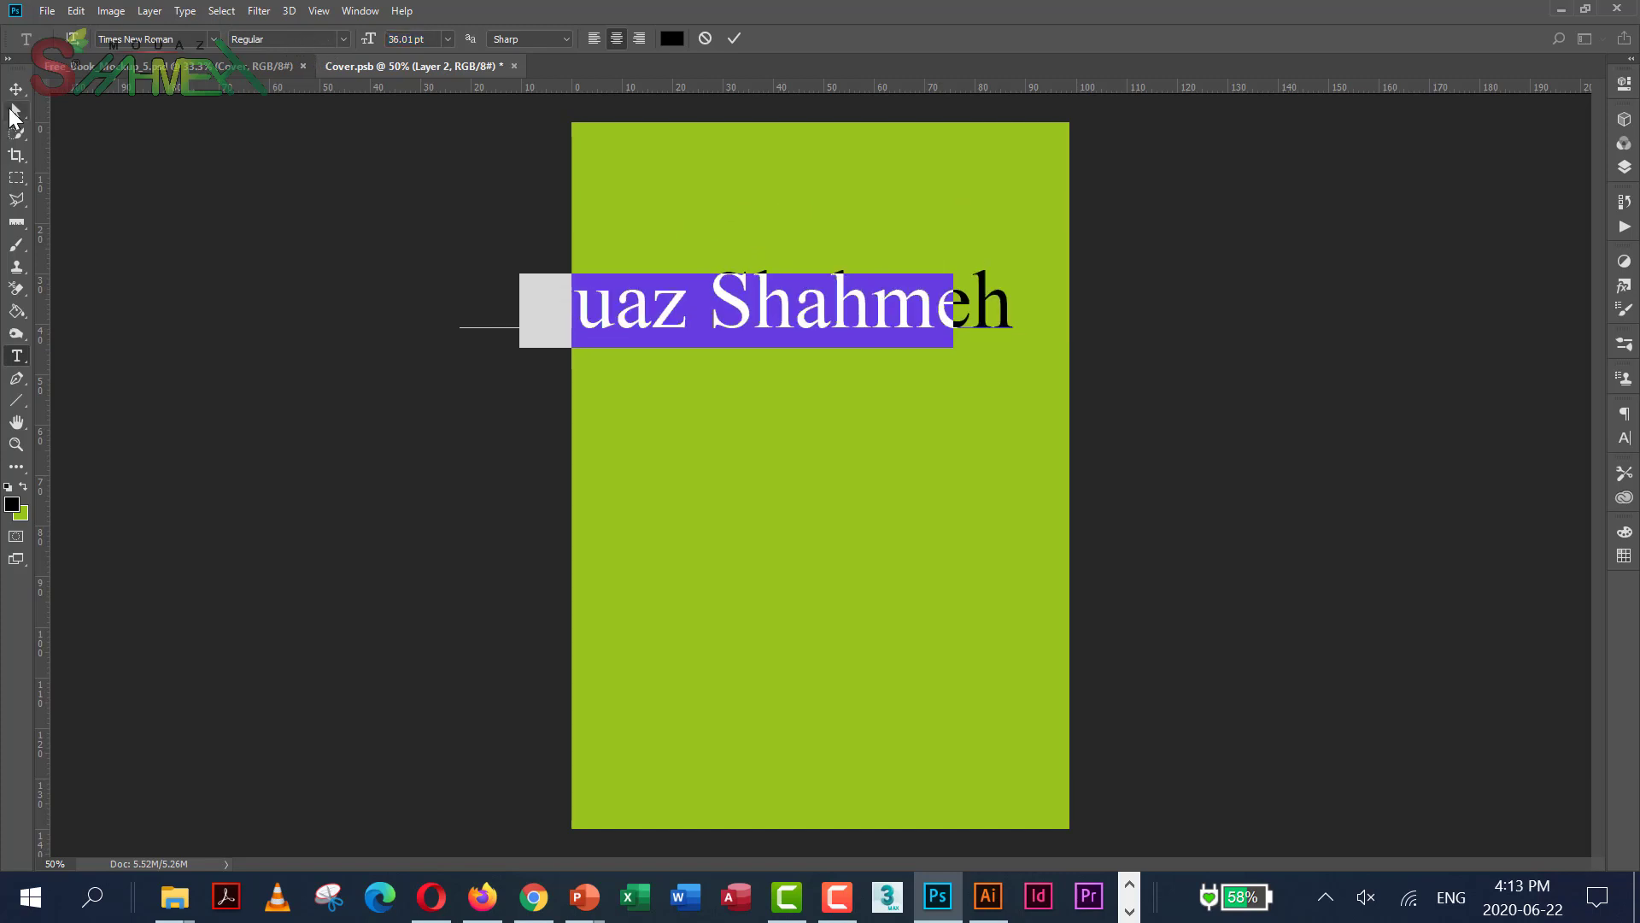
pyautogui.click(16, 89)
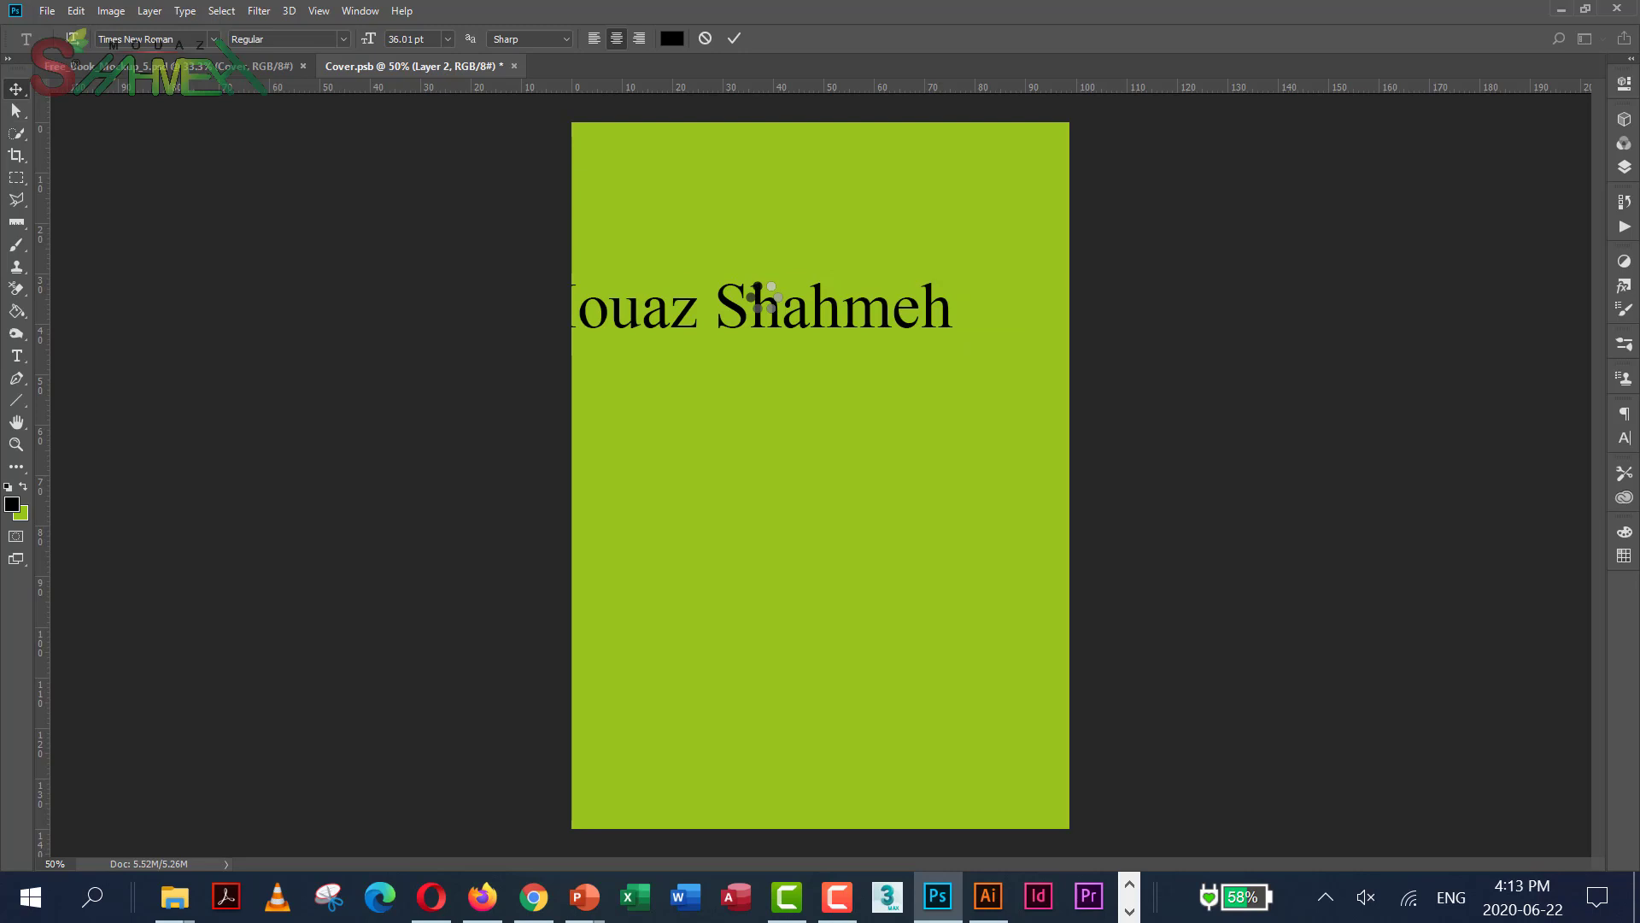
pyautogui.moveTo(793, 299); pyautogui.dragTo(827, 280)
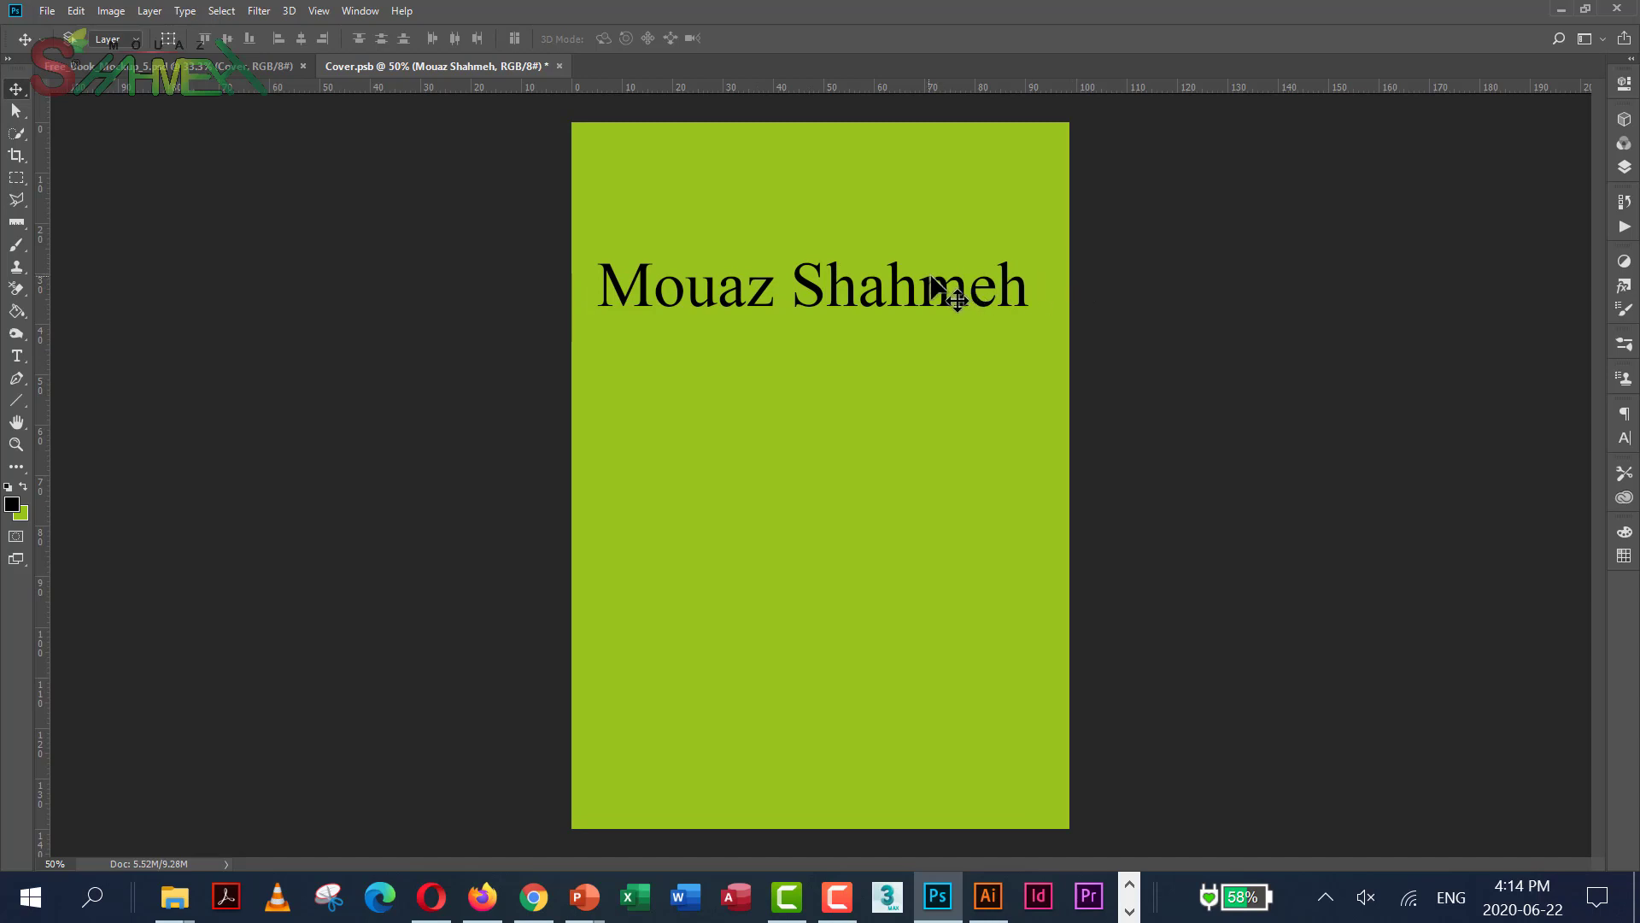
pyautogui.moveTo(931, 277); pyautogui.dragTo(936, 279)
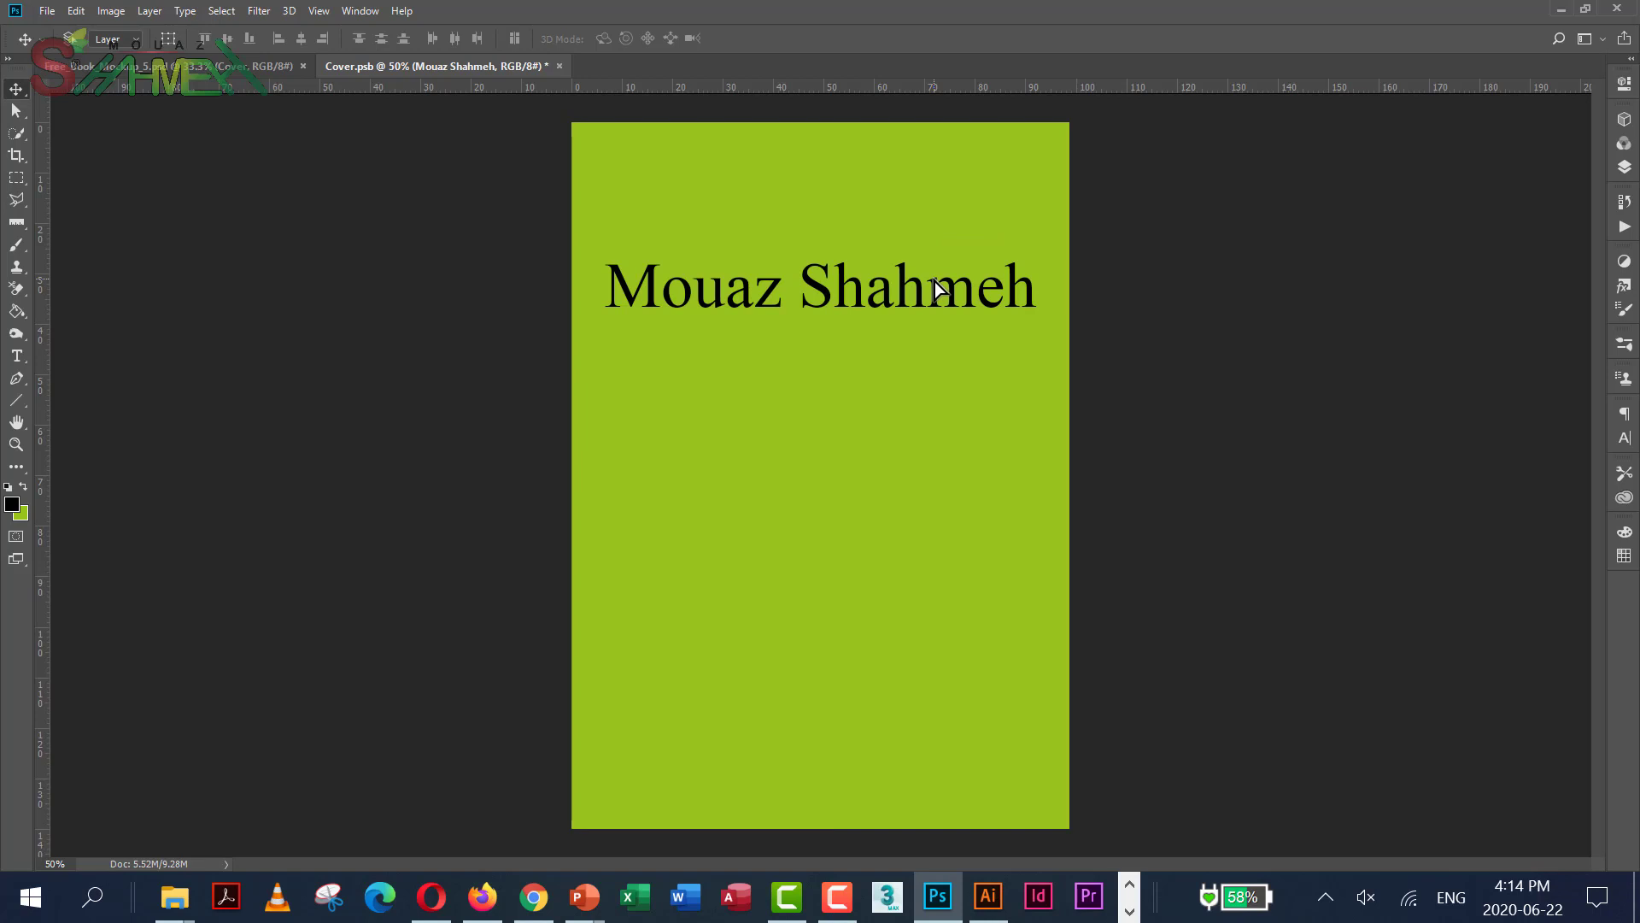
# Duplicate the name text layer and move the copy down below the original
pyautogui.click(1623, 169)
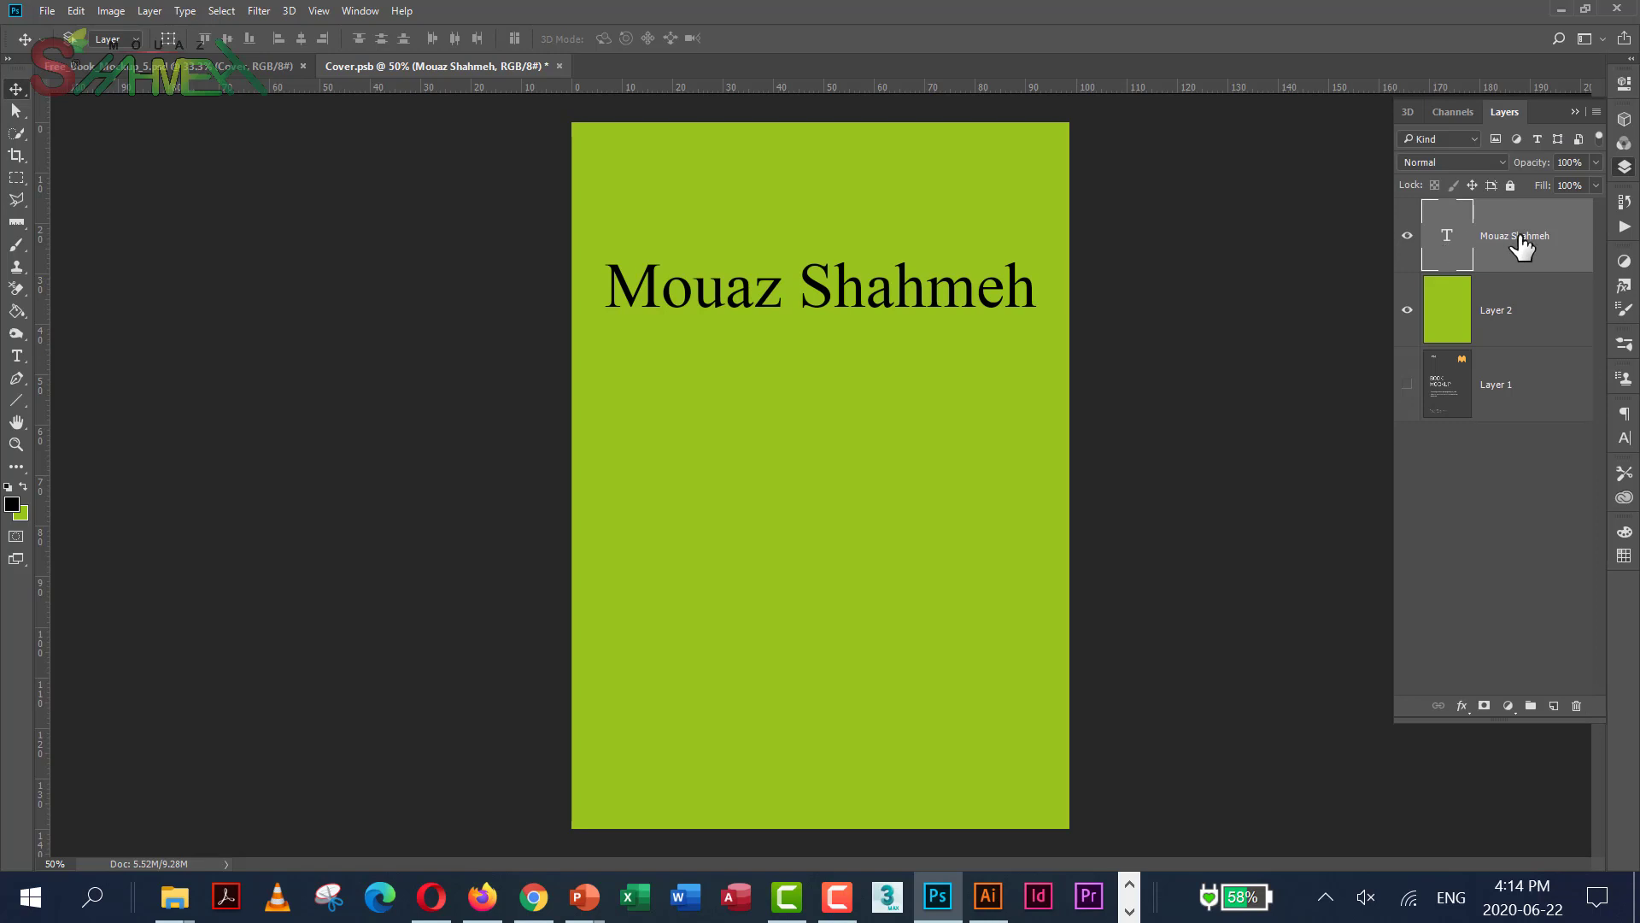
pyautogui.hotkey('ctrl', 'j')
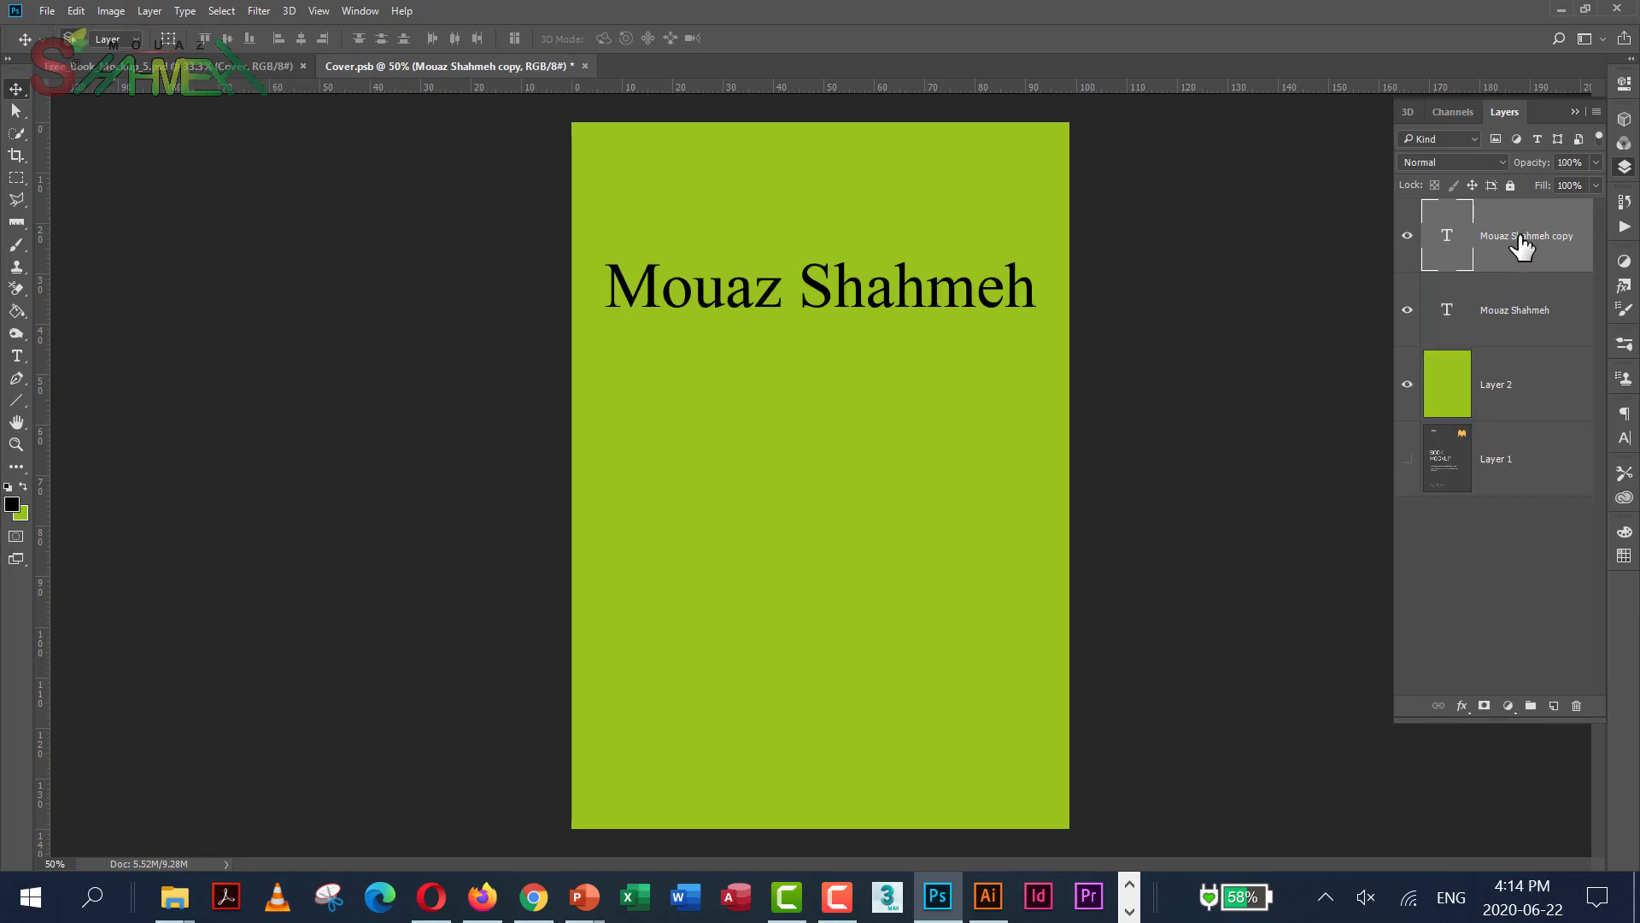
pyautogui.moveTo(813, 282); pyautogui.dragTo(809, 410)
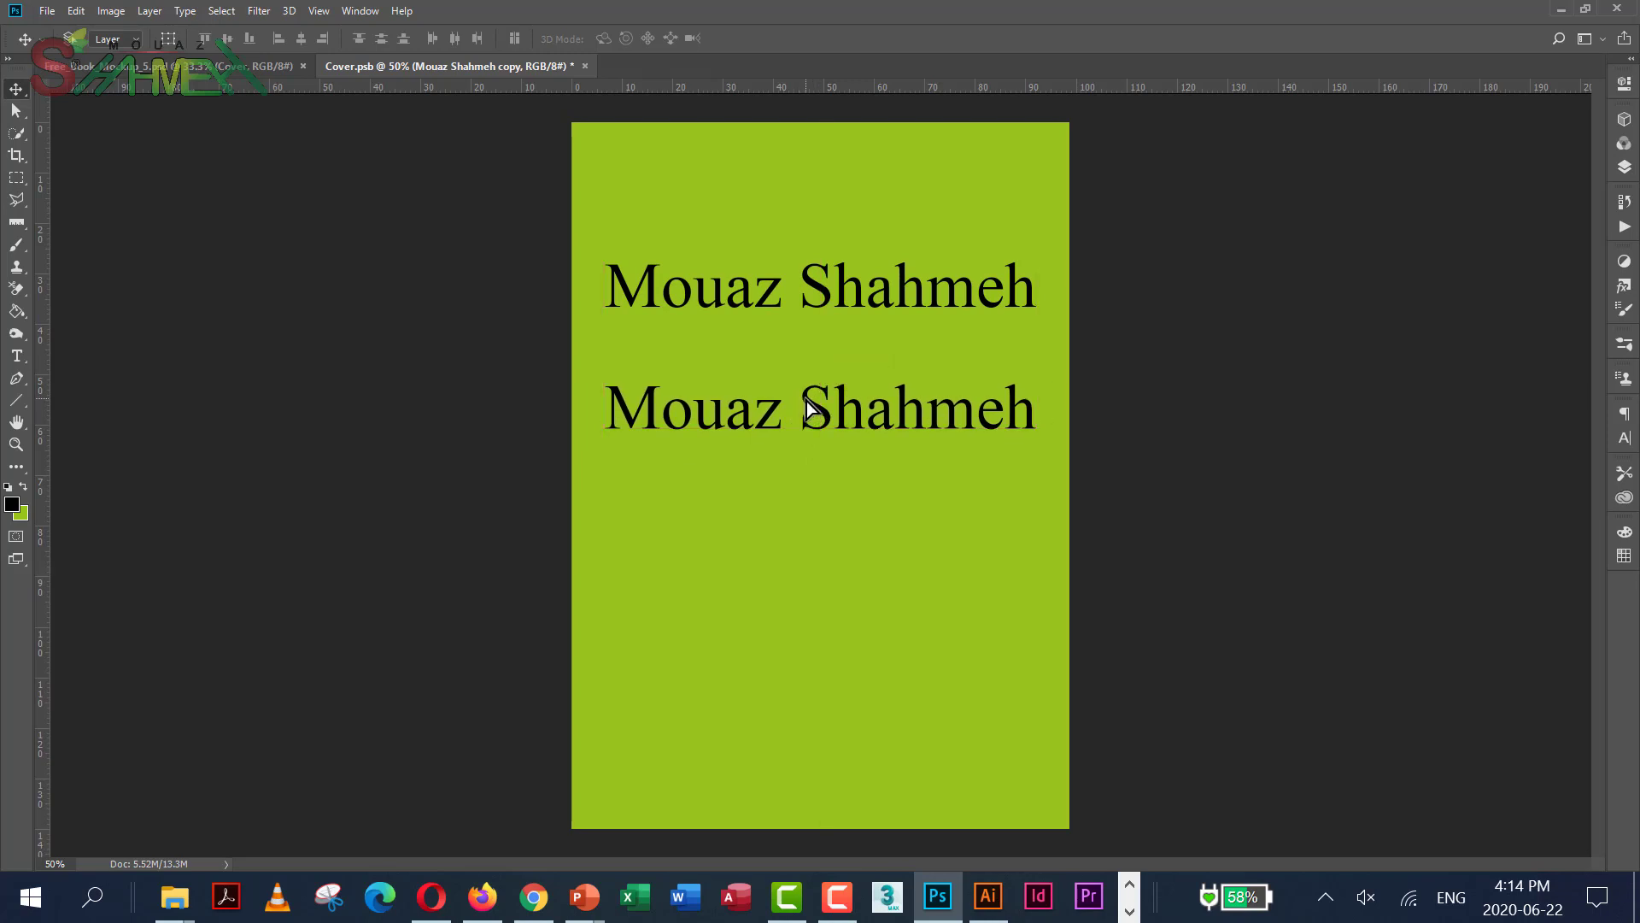
# Retype the copied text as 'Graphic Design' and commit it
pyautogui.click(1627, 170)
pyautogui.click(1344, 250)
pyautogui.click(1625, 168)
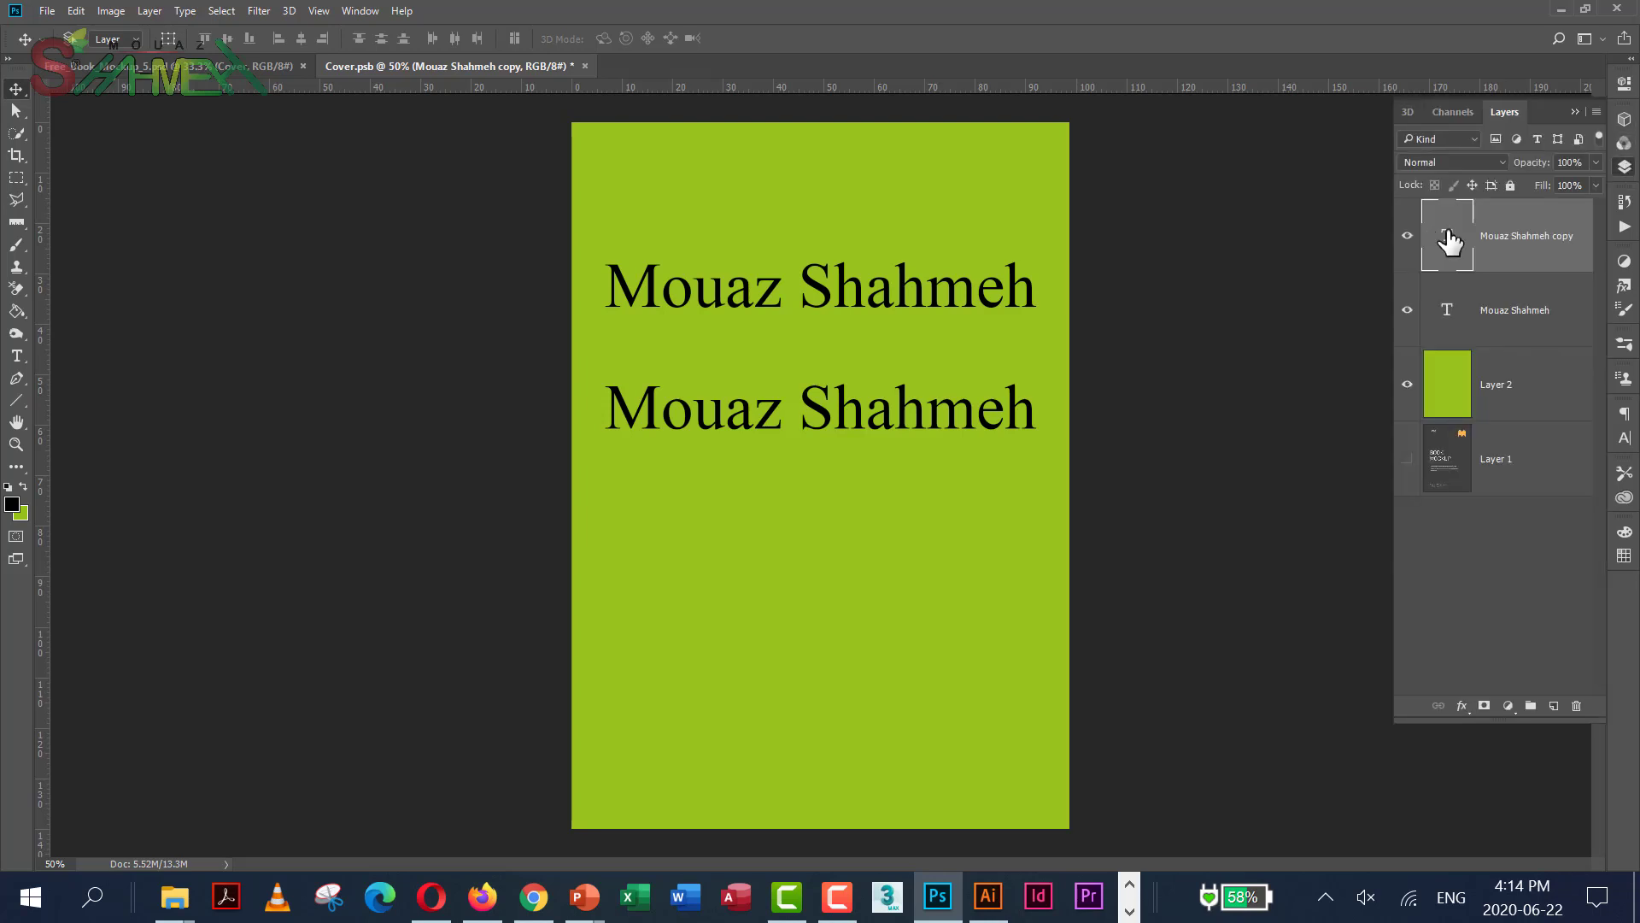
pyautogui.press('t')
pyautogui.press('Return')
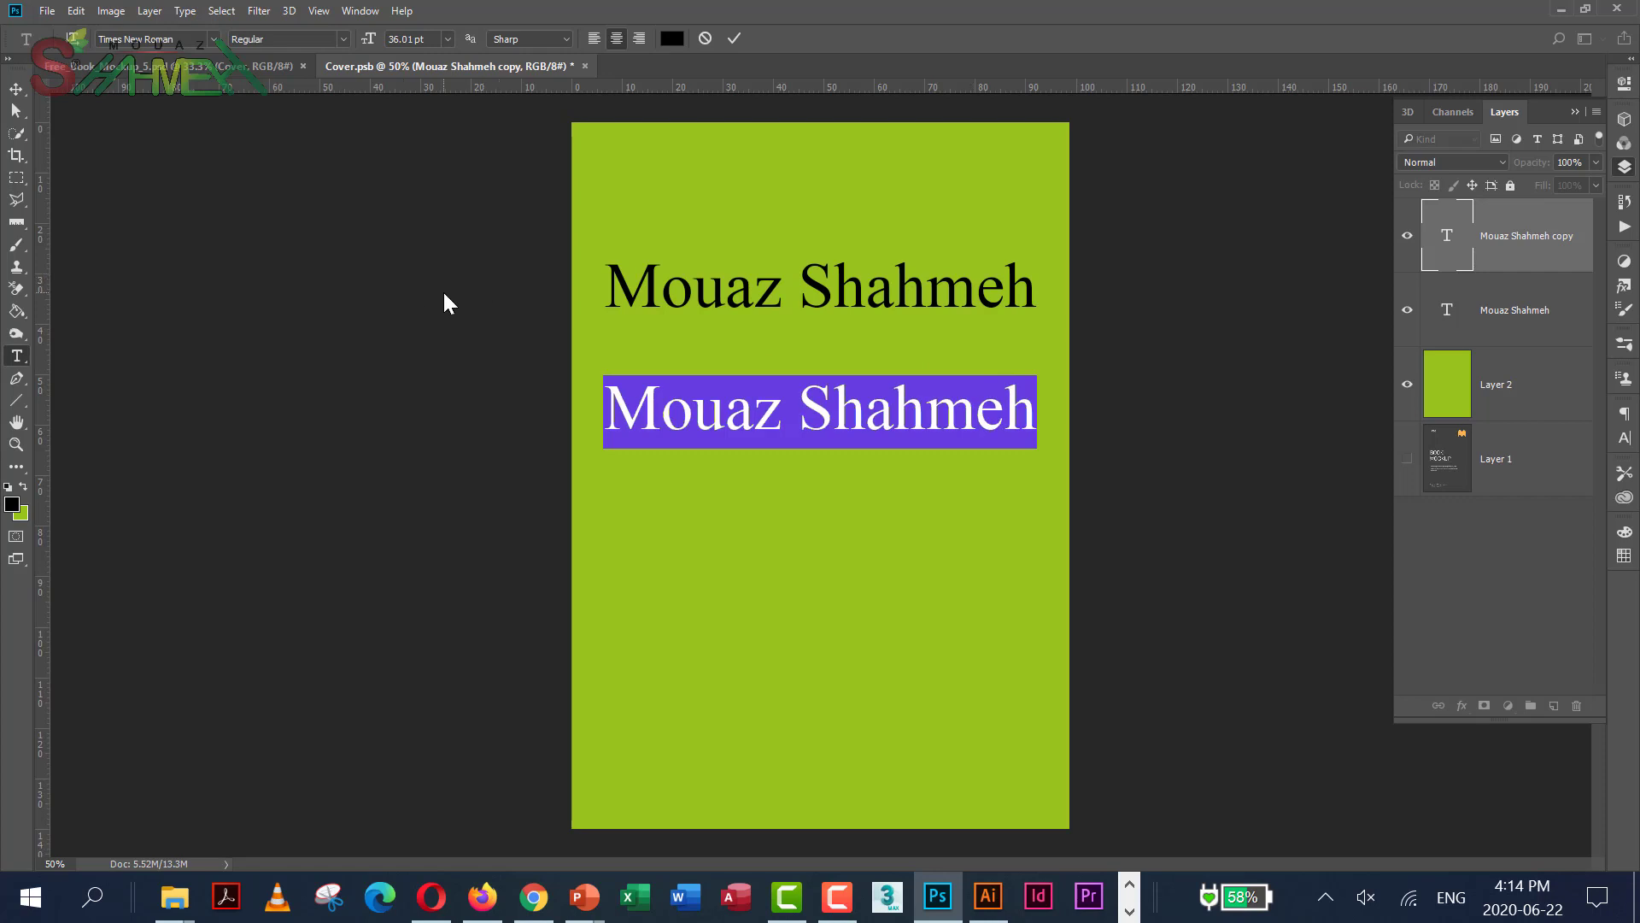
pyautogui.write('Graph')
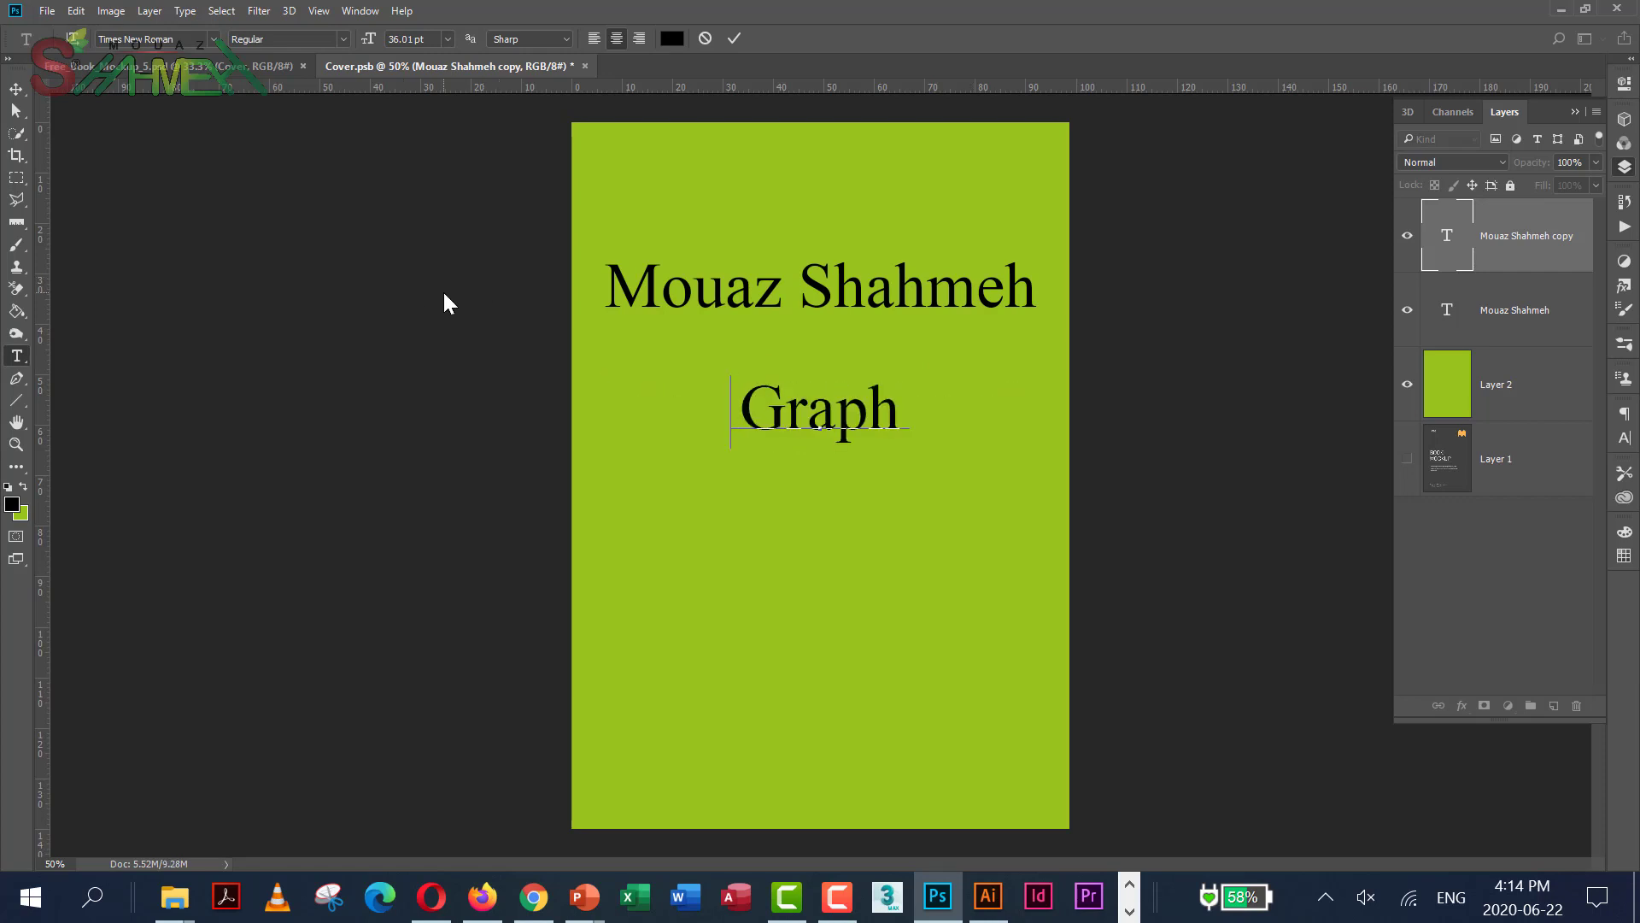
pyautogui.write('ic')
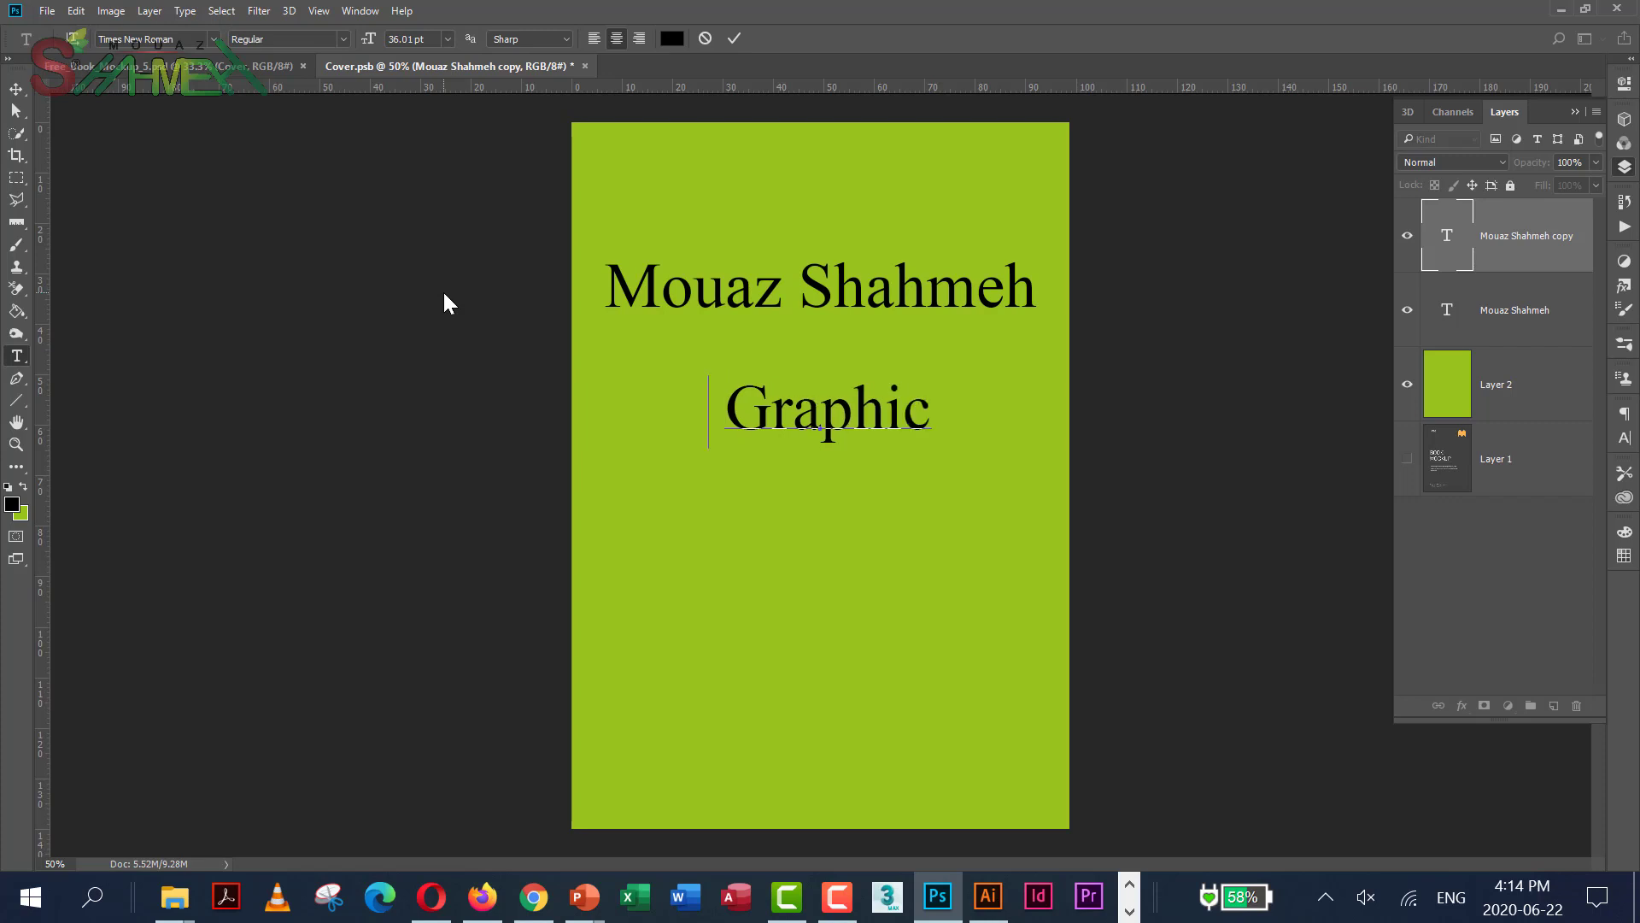
pyautogui.write(' Des')
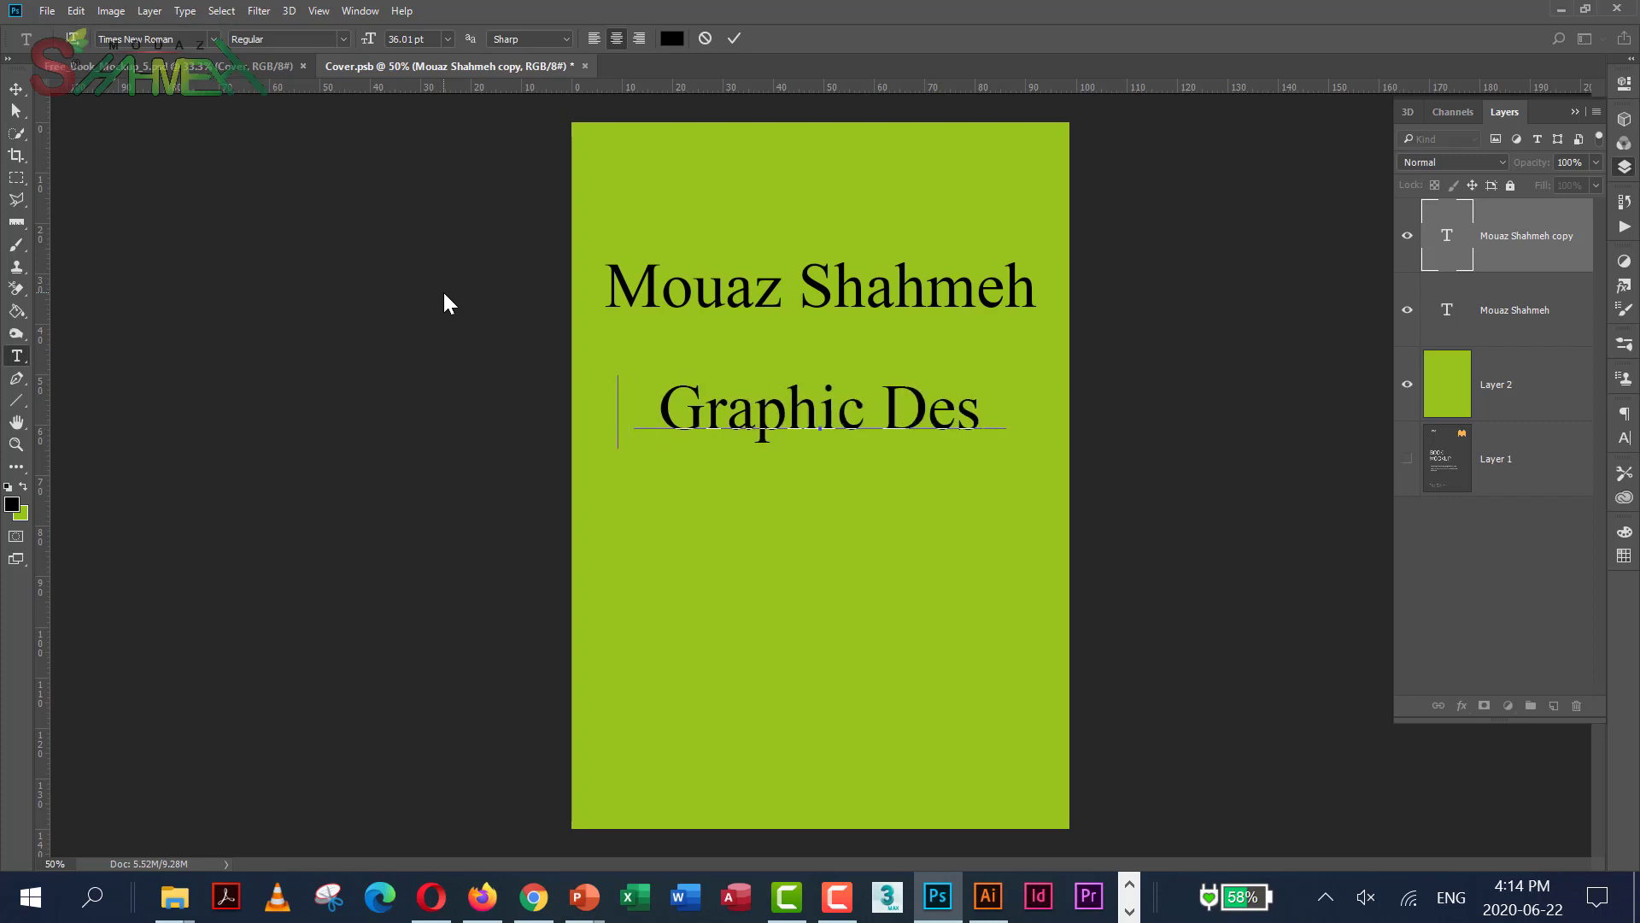
pyautogui.write('ign')
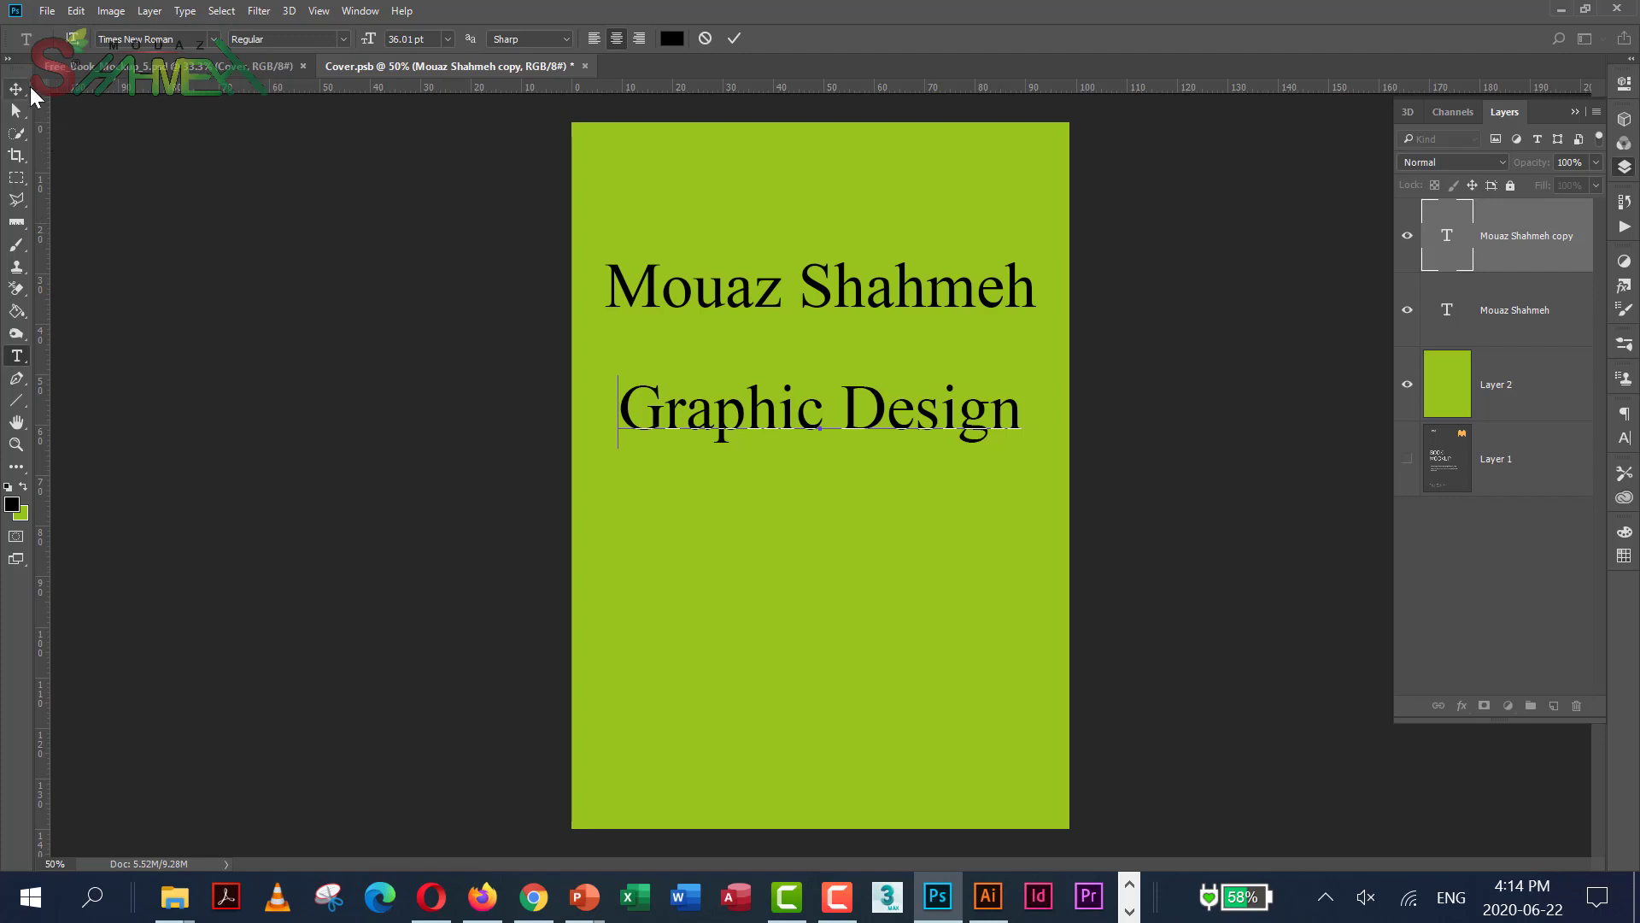
pyautogui.click(27, 88)
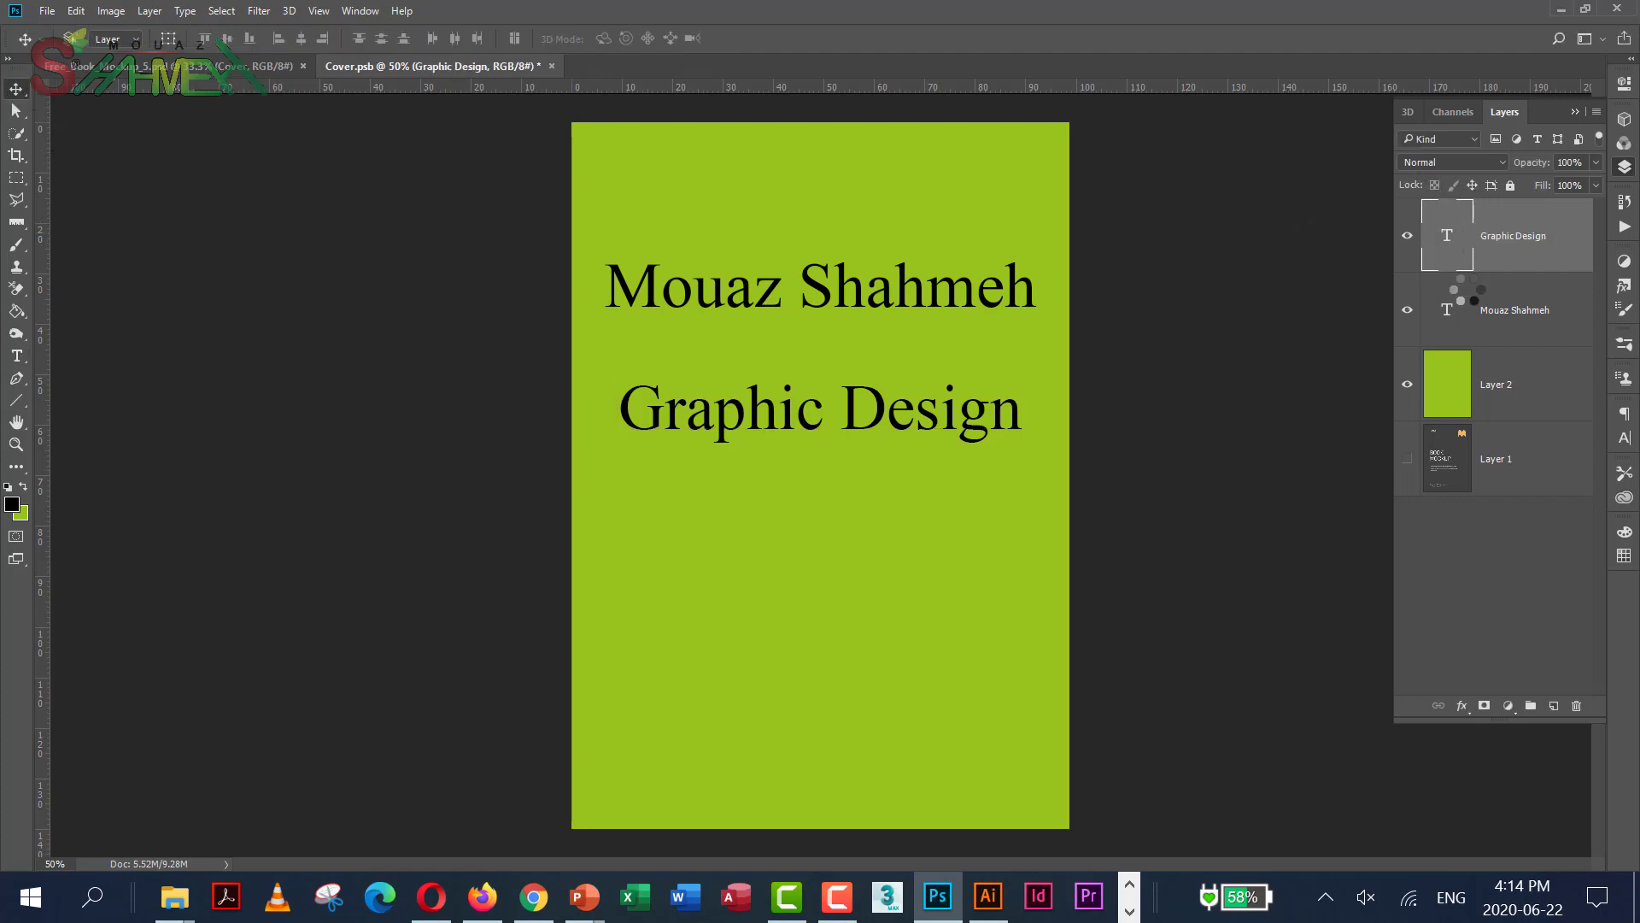
# Add a Color Overlay effect to the name text layer and open its Layer Style settings
pyautogui.doubleClick(1447, 316)
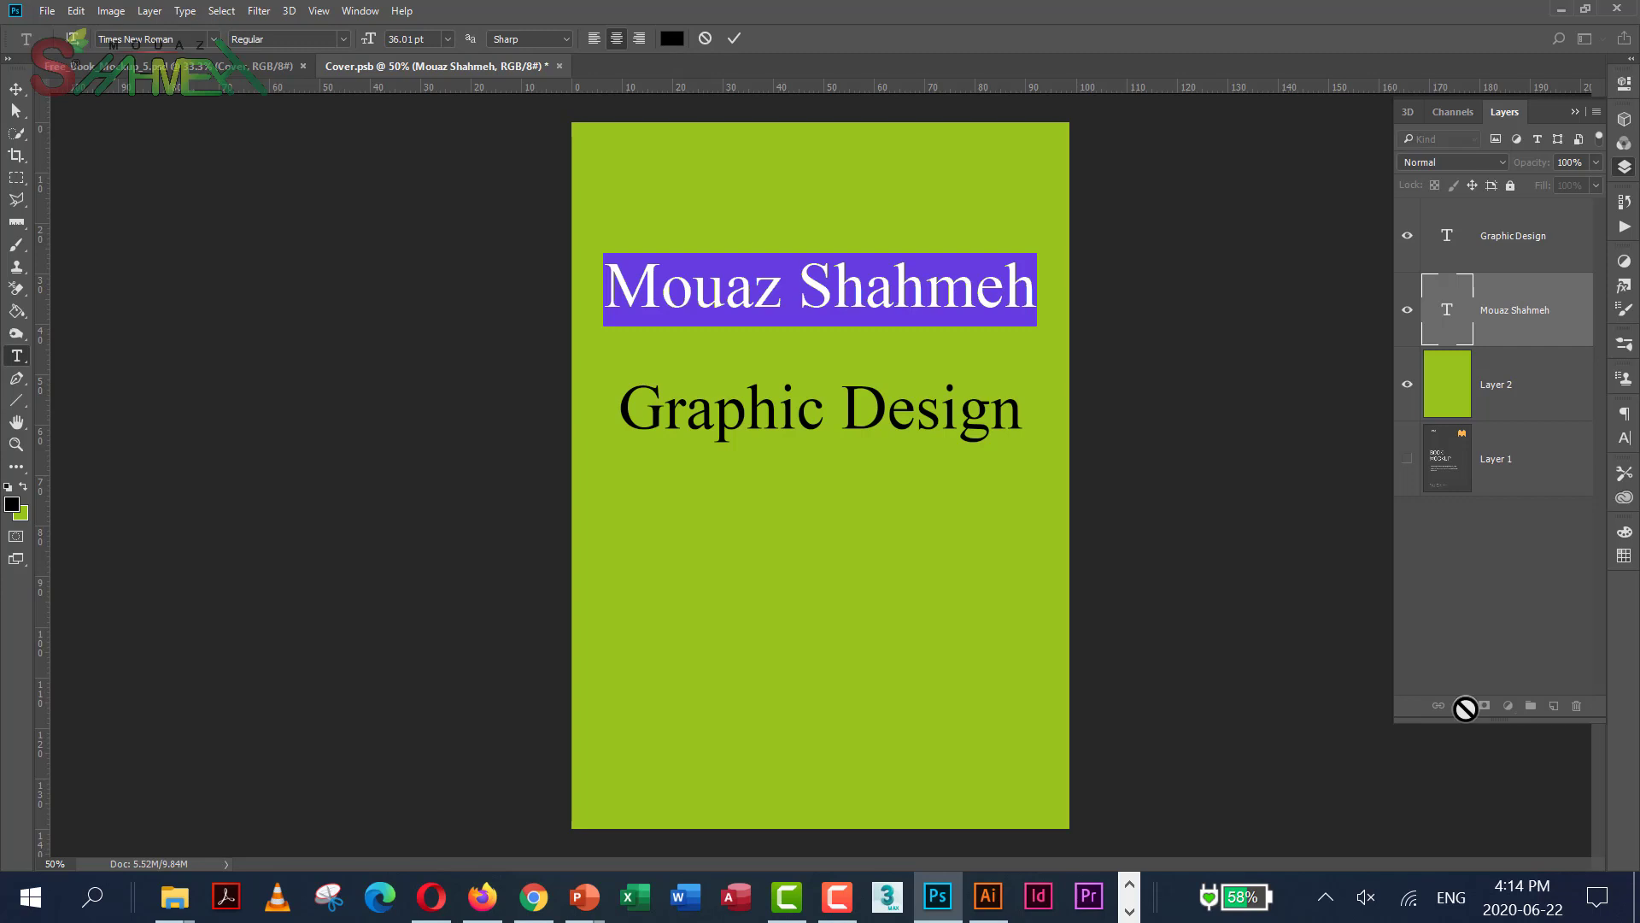
pyautogui.hotkey('ctrl', 'Return')
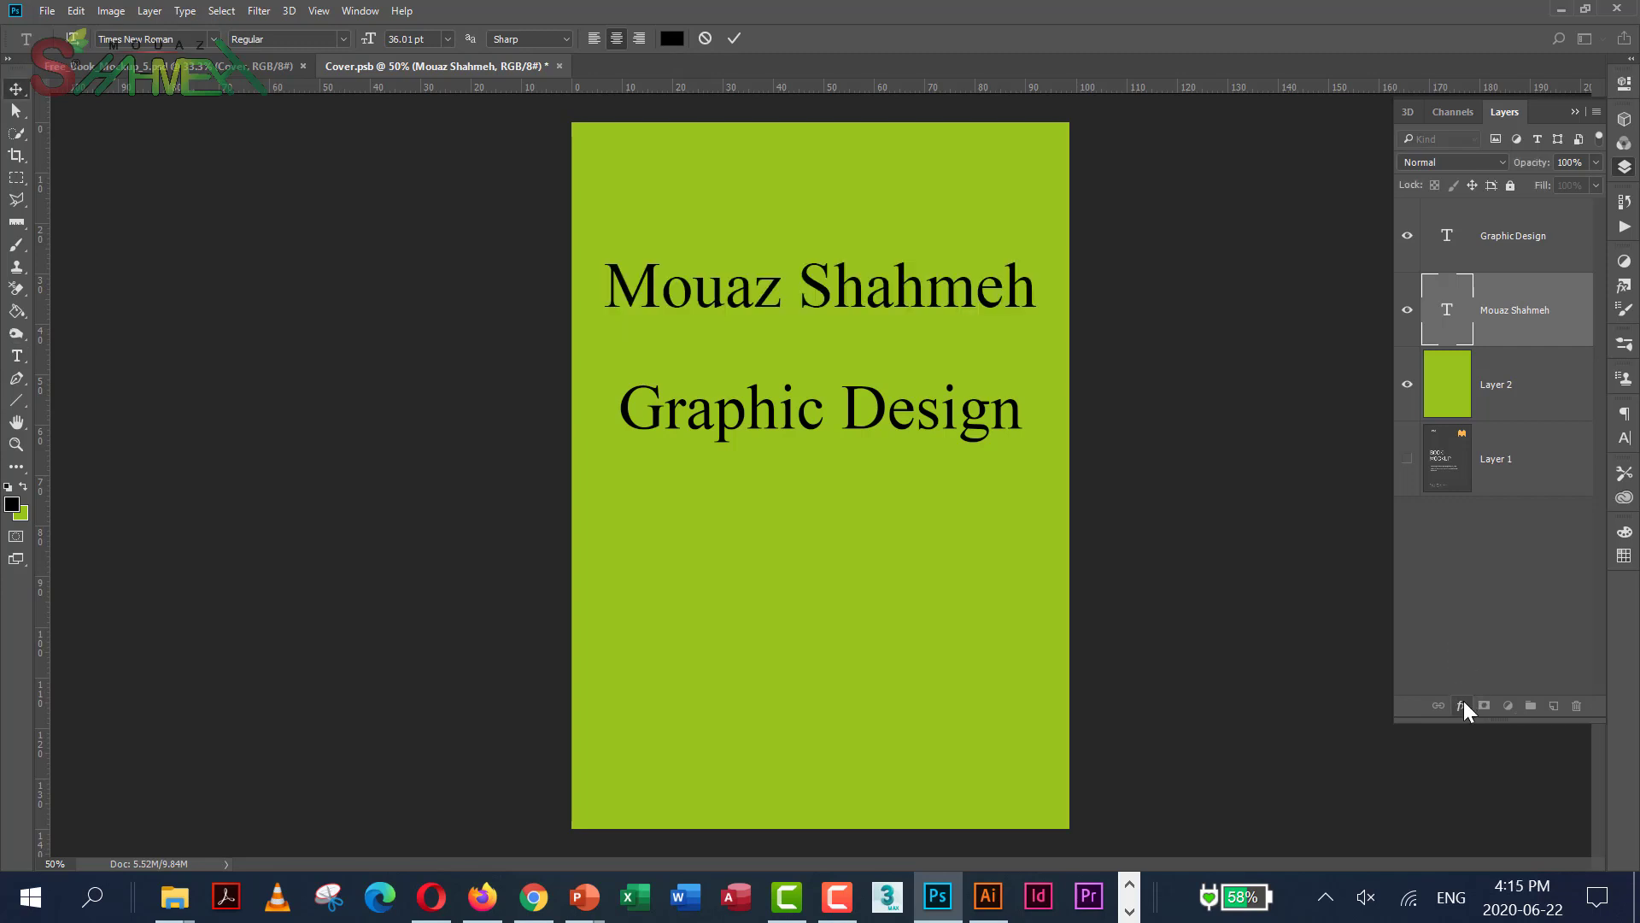
pyautogui.click(1461, 711)
pyautogui.click(1458, 706)
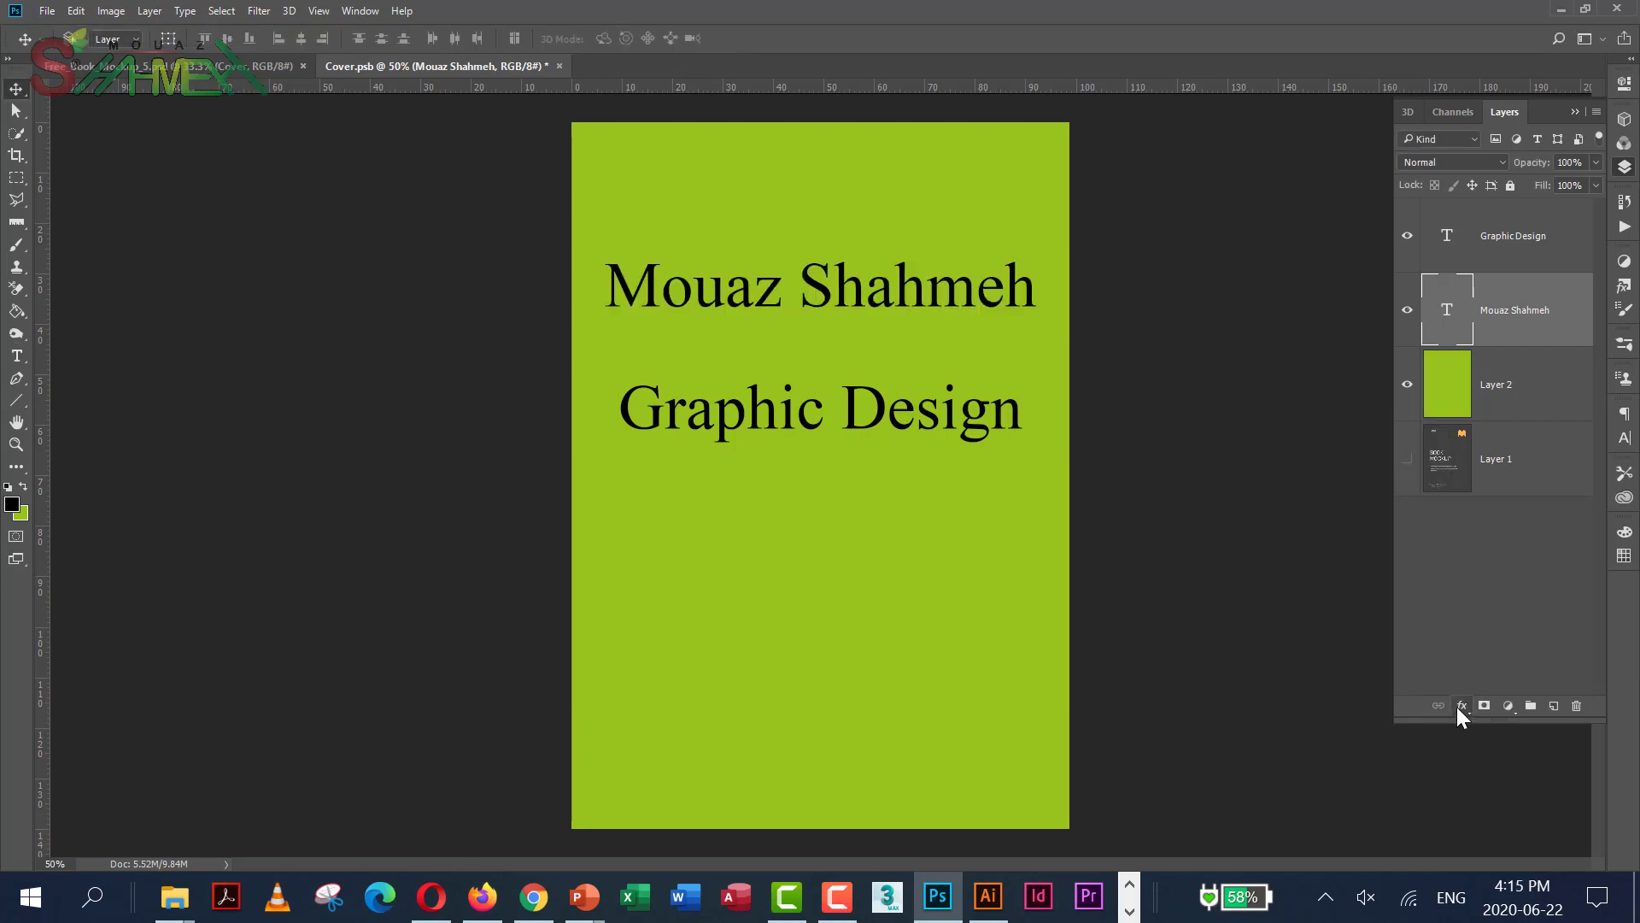
pyautogui.click(1461, 706)
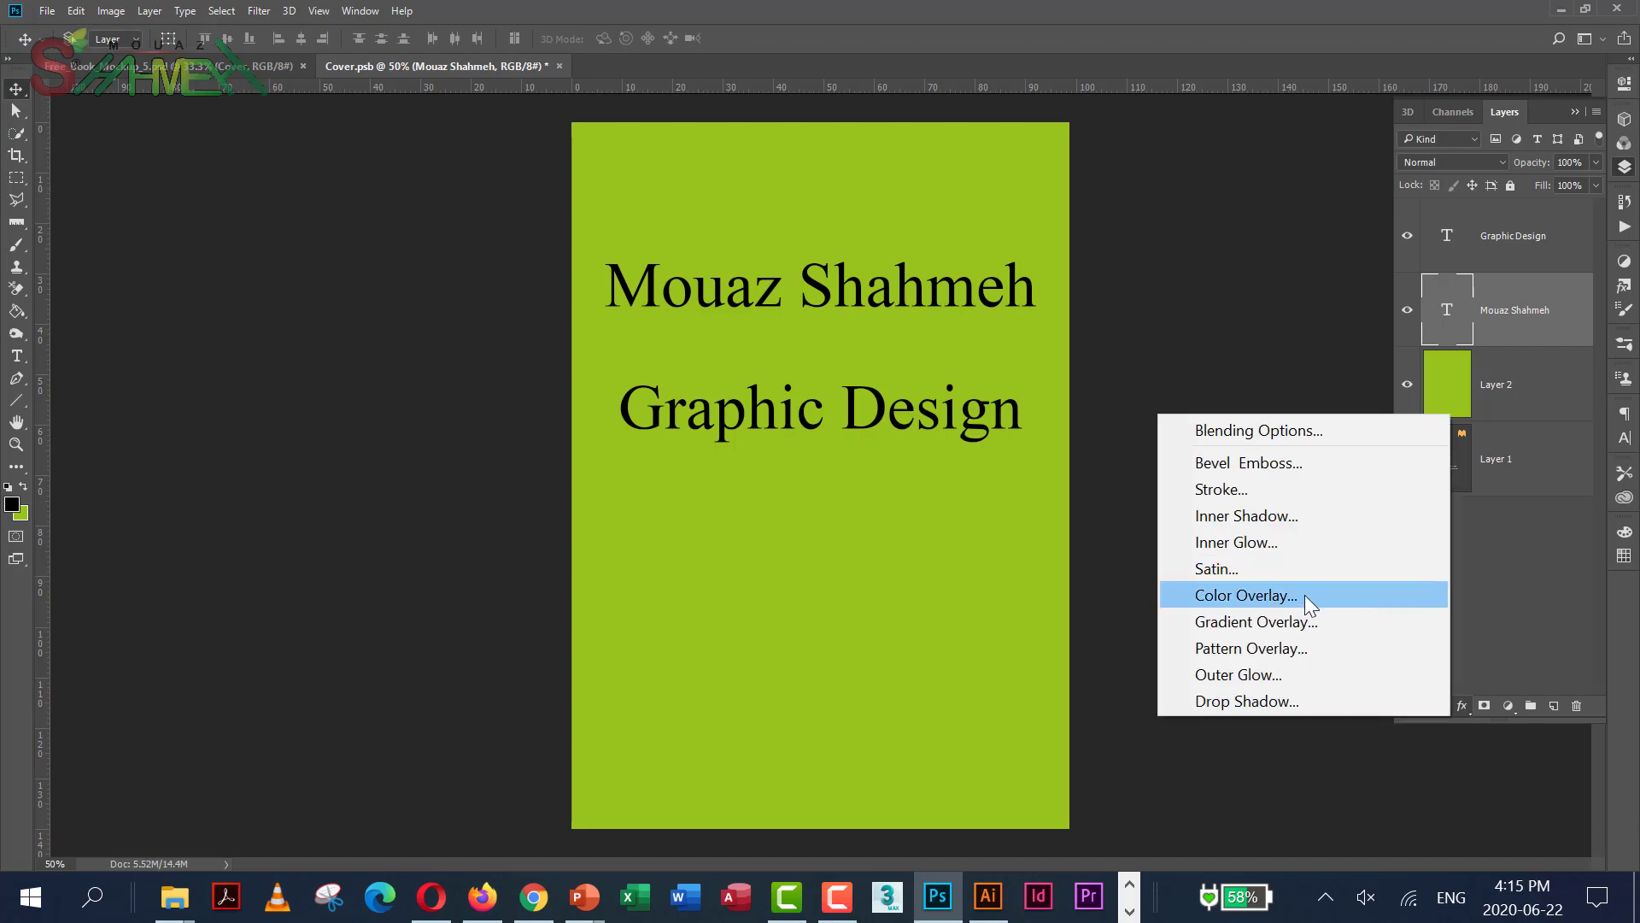
pyautogui.click(1273, 592)
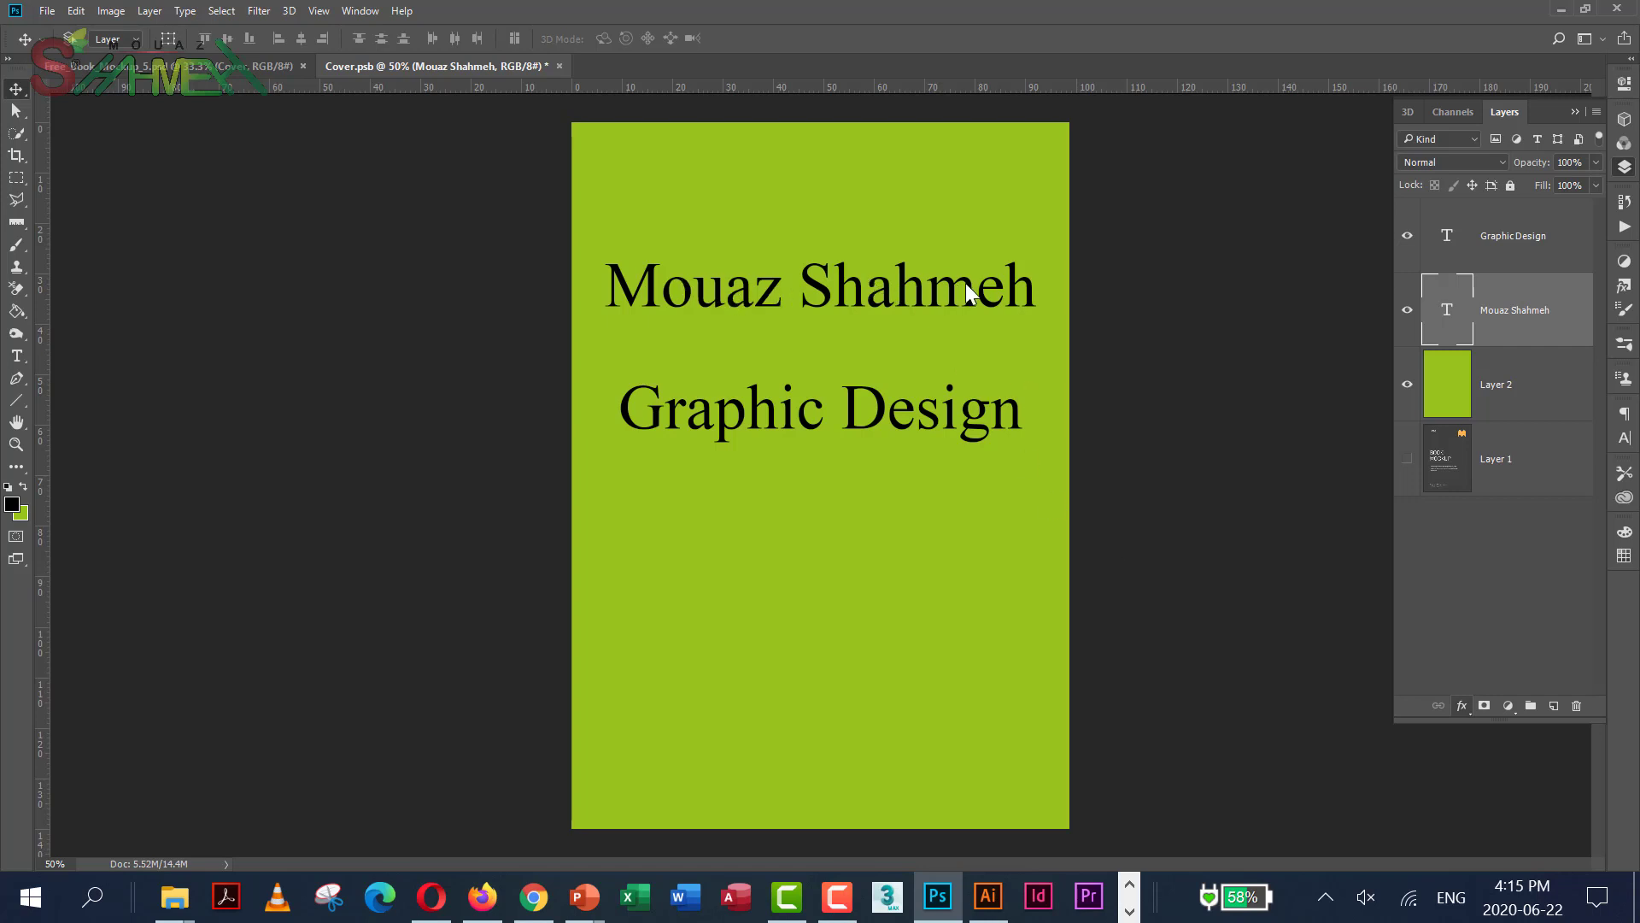
pyautogui.press('space')
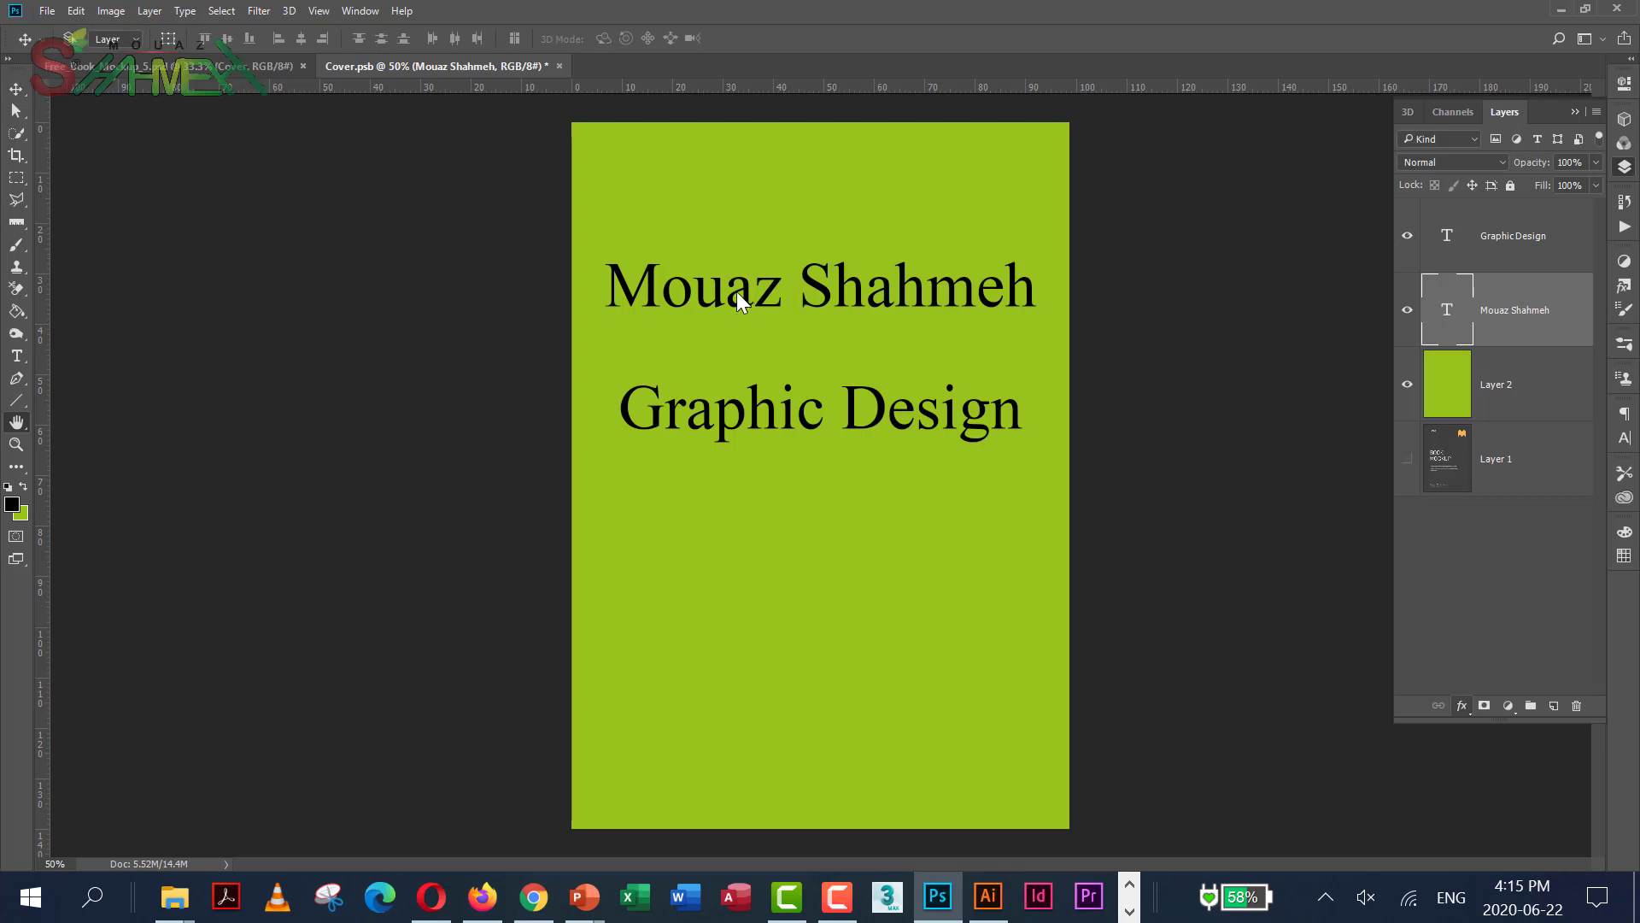
pyautogui.doubleClick(1521, 309)
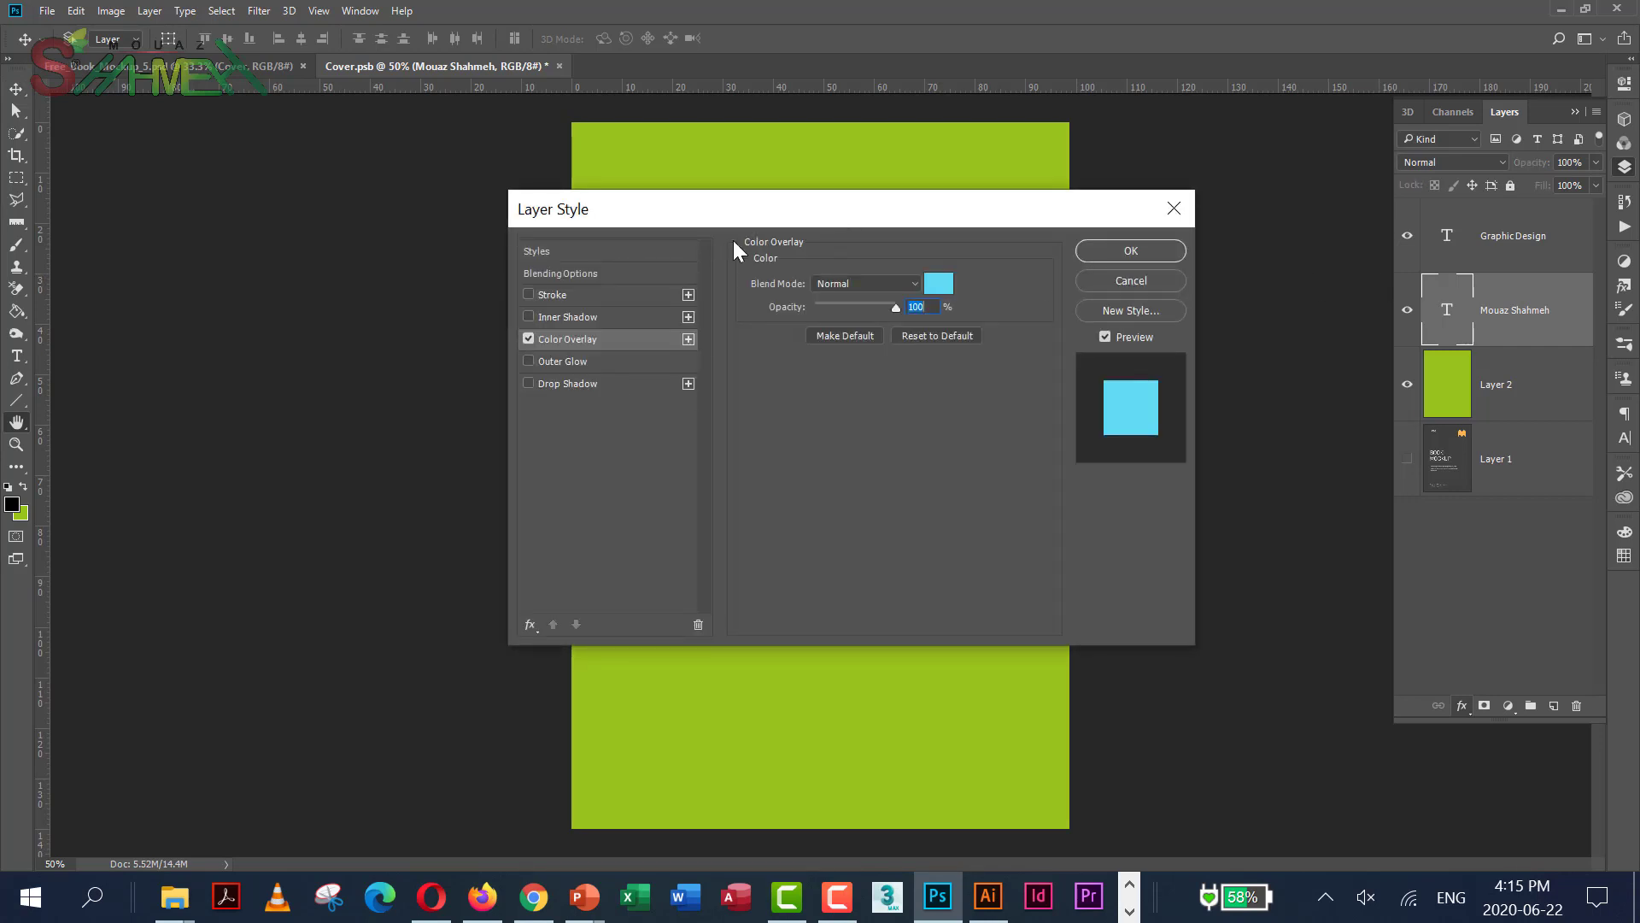
# Set the name's Color Overlay to the cover's lime green sampled from the canvas
pyautogui.moveTo(733, 239); pyautogui.dragTo(401, 365)
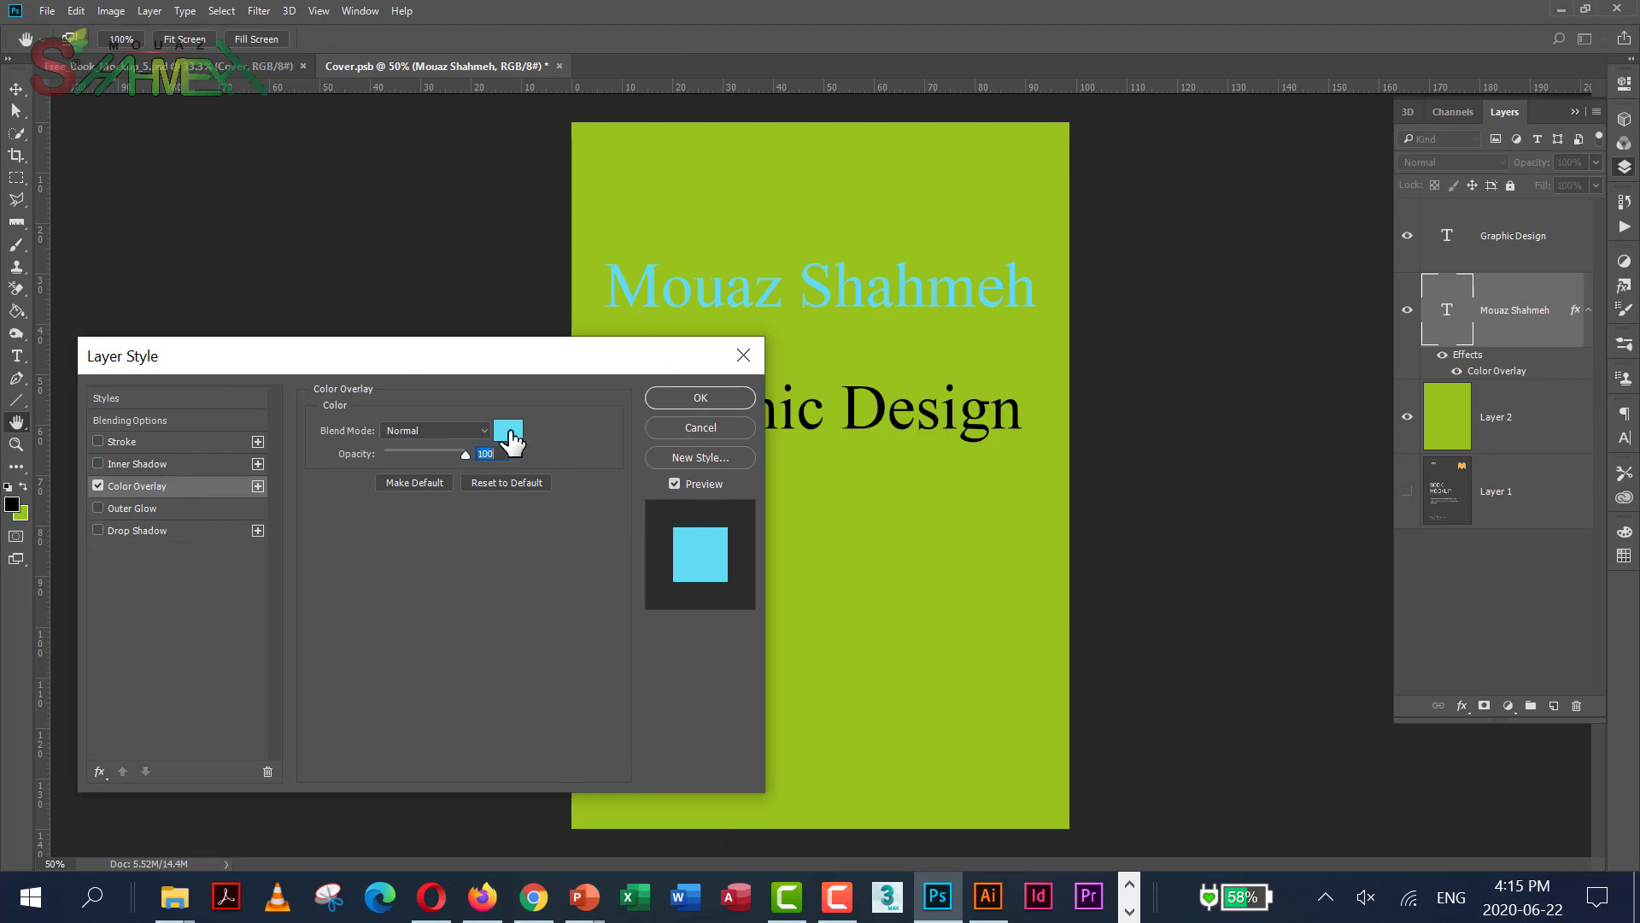
pyautogui.click(509, 430)
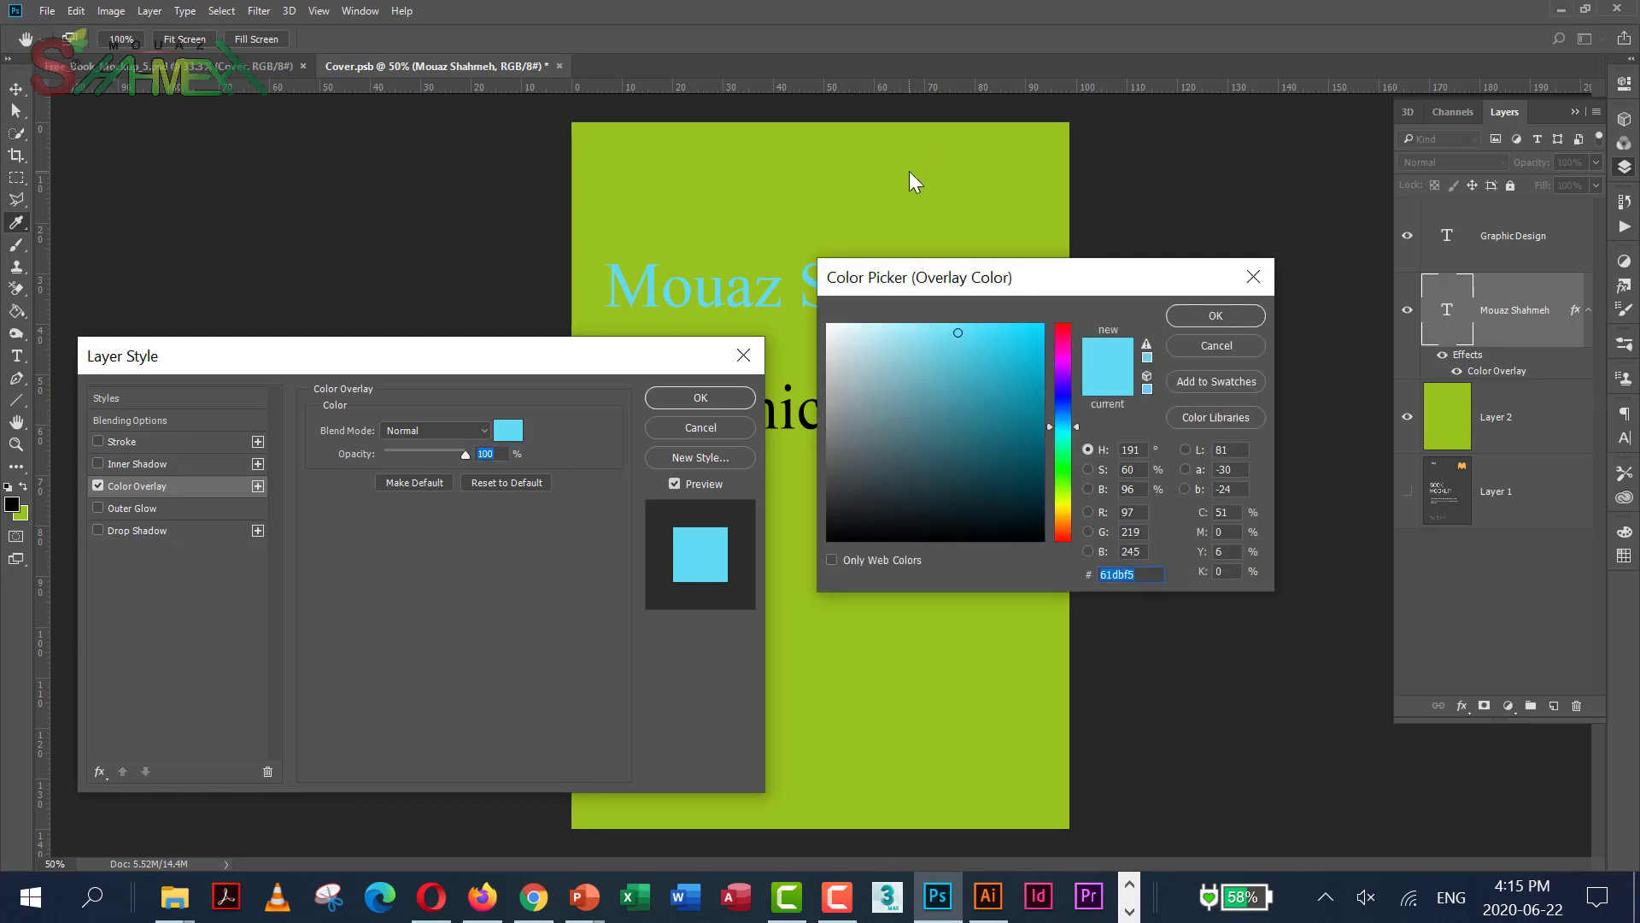
pyautogui.click(957, 193)
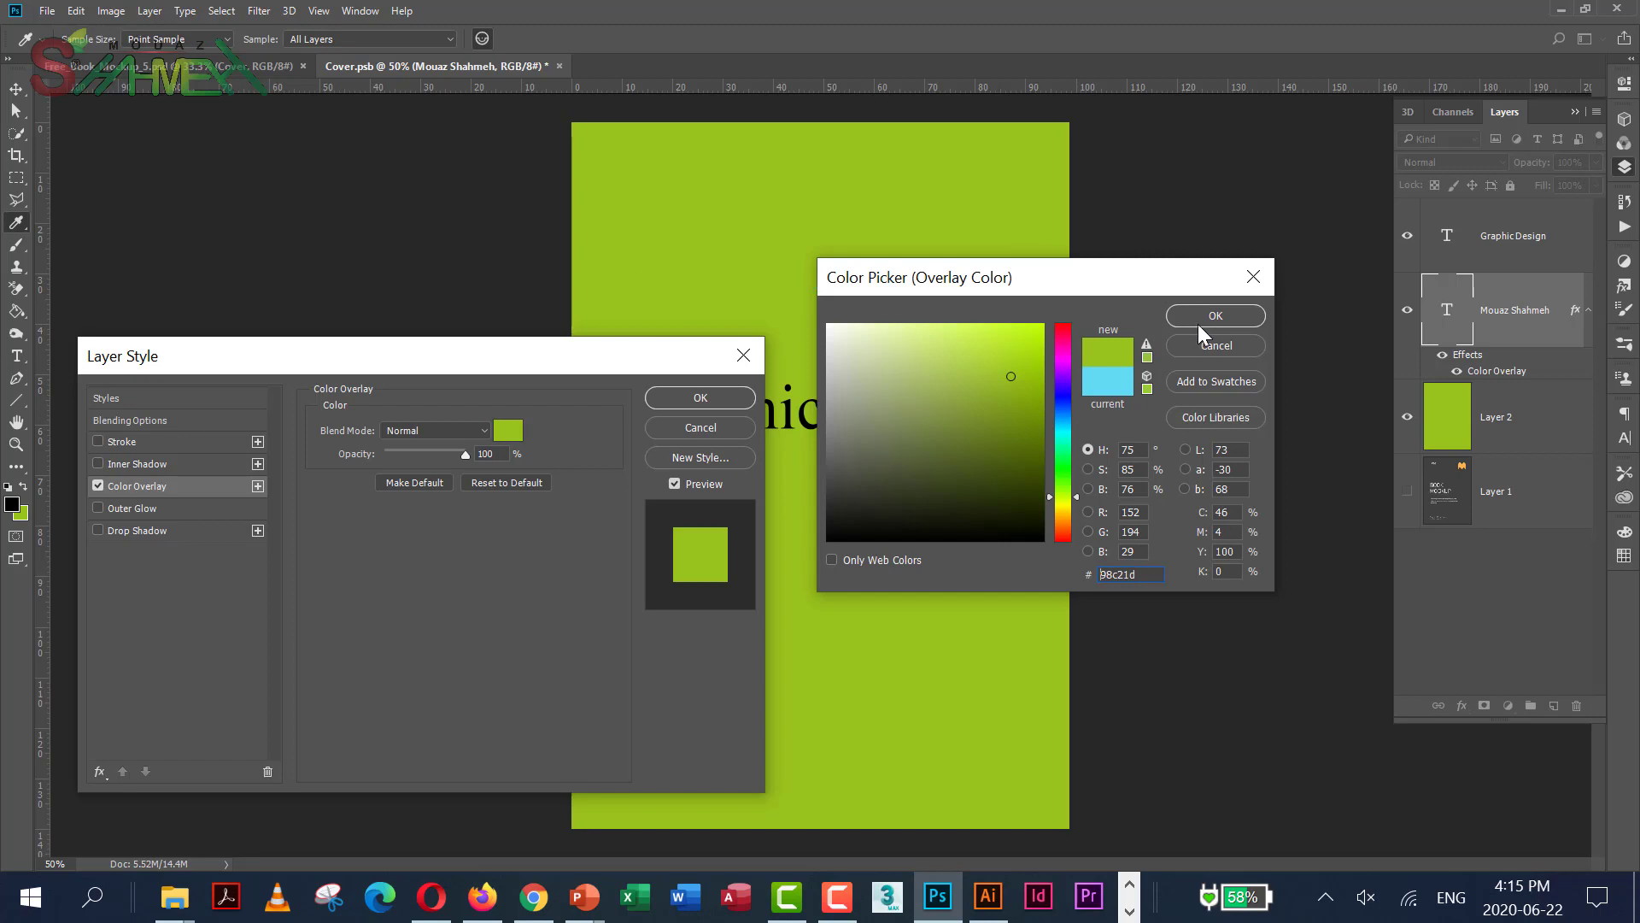
pyautogui.press('Return')
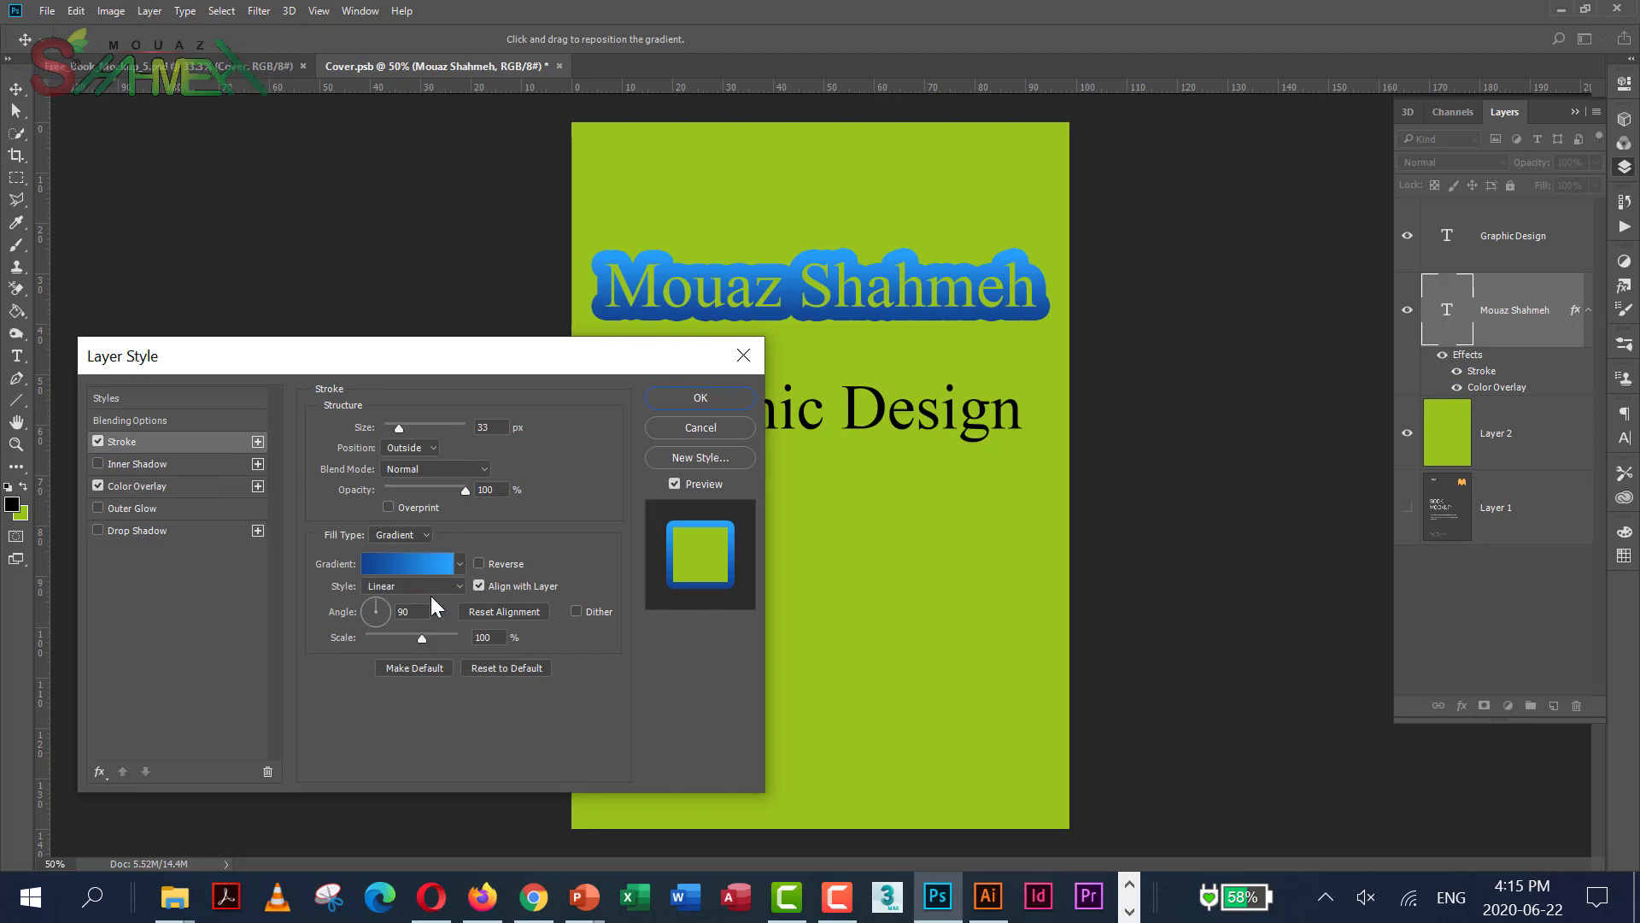
# Change the name's stroke to a 1 px solid black colour outline and apply the style
pyautogui.moveTo(418, 638); pyautogui.dragTo(398, 638)
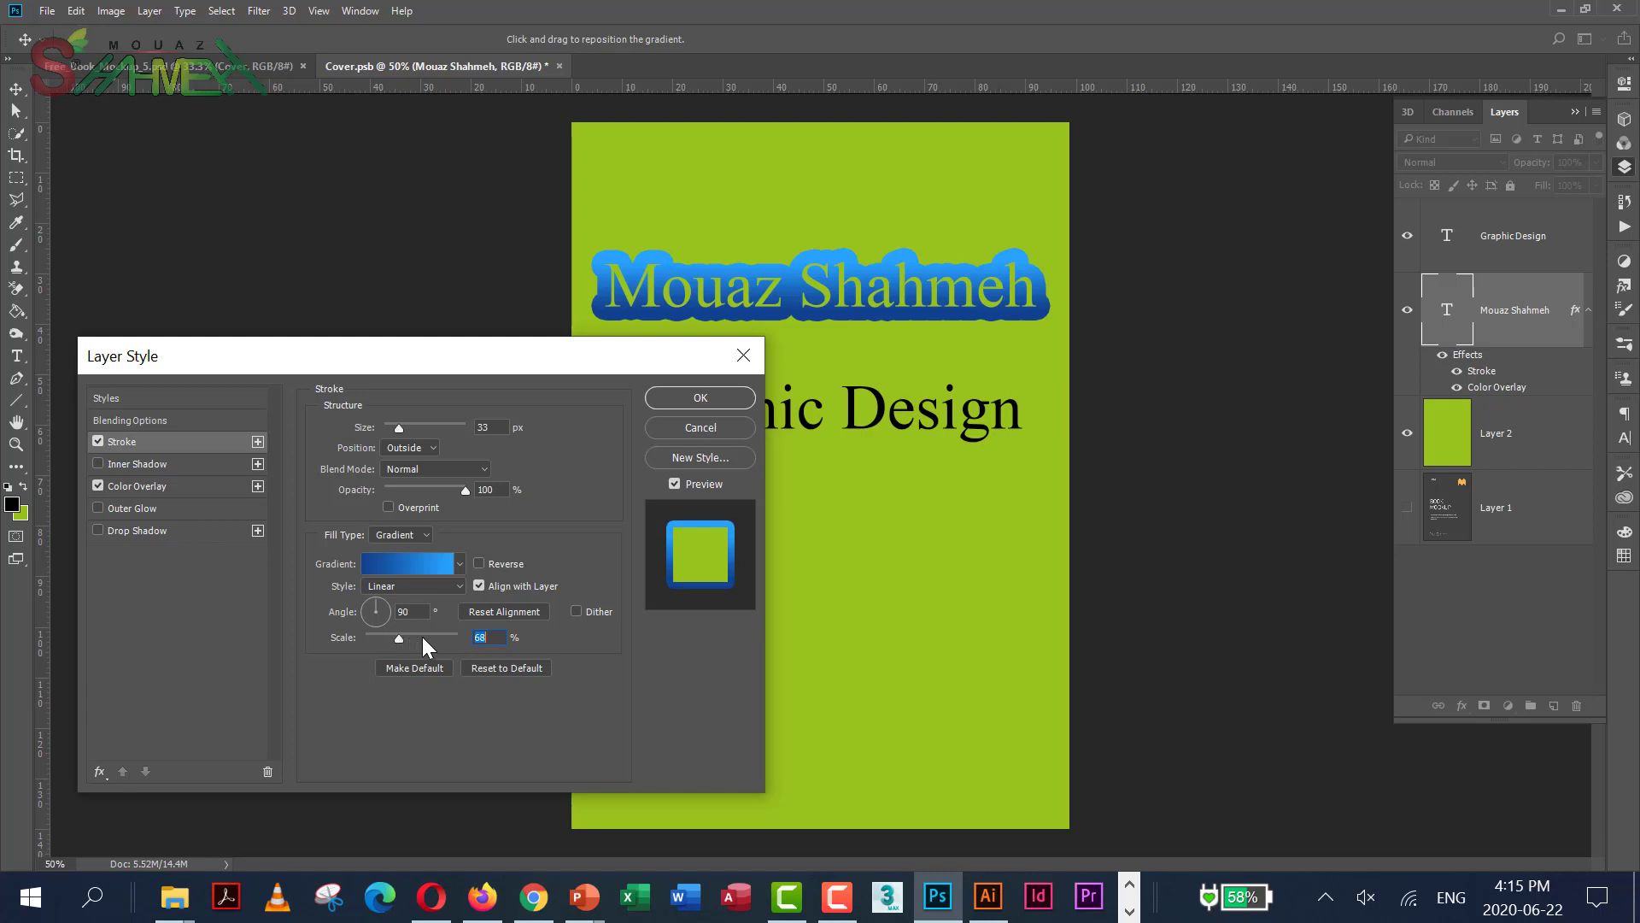
pyautogui.moveTo(397, 427); pyautogui.dragTo(387, 427)
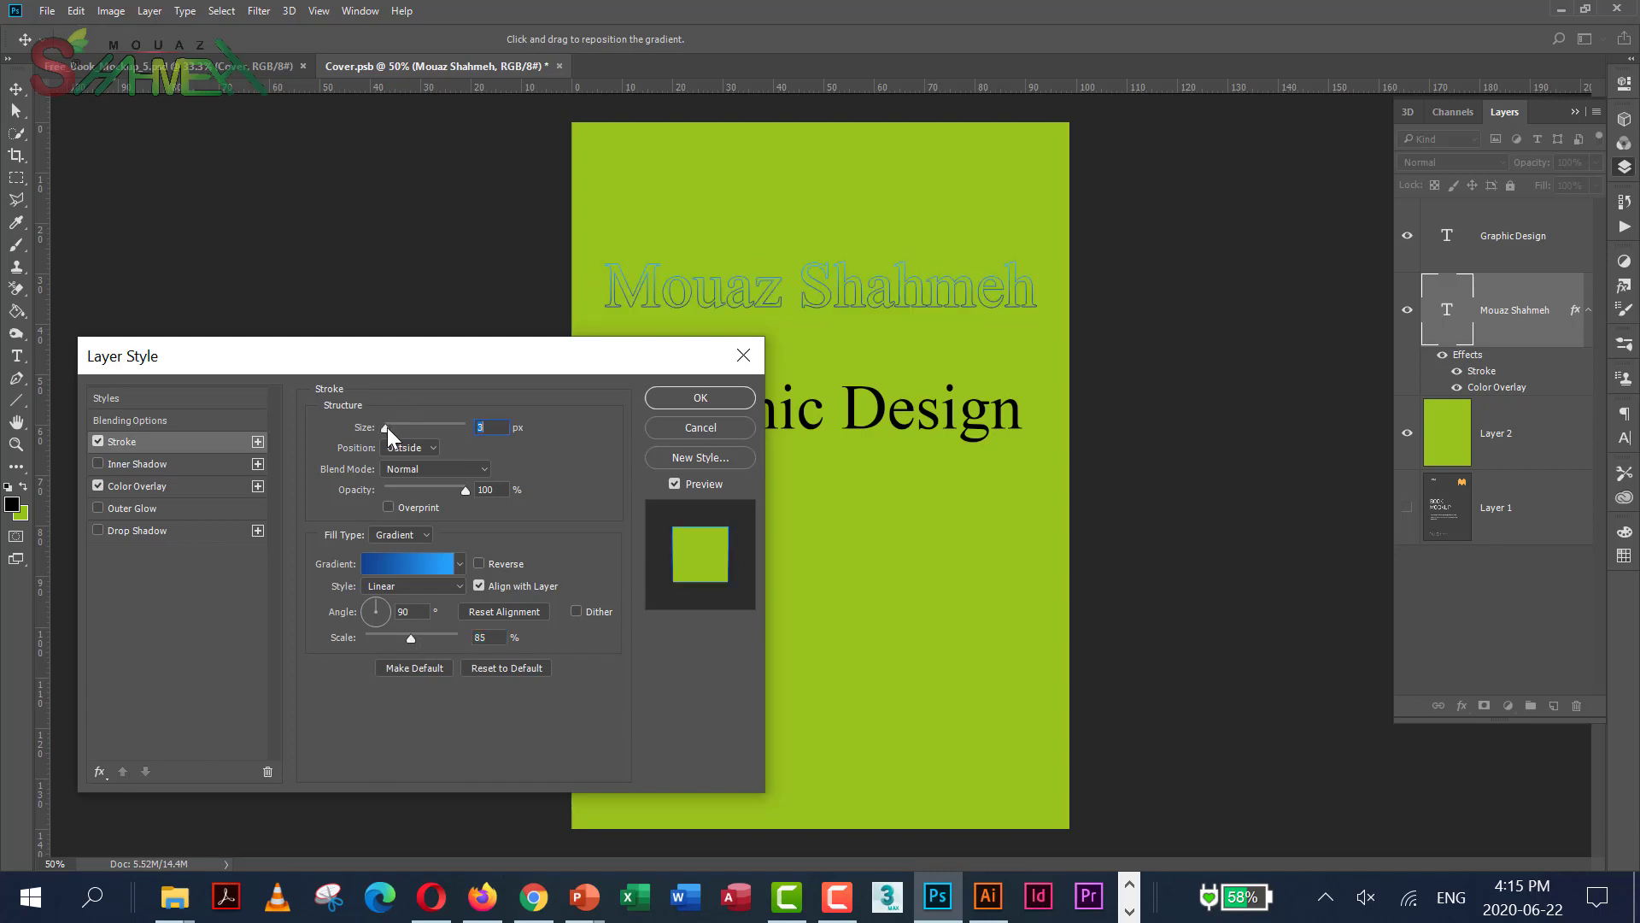
pyautogui.click(429, 535)
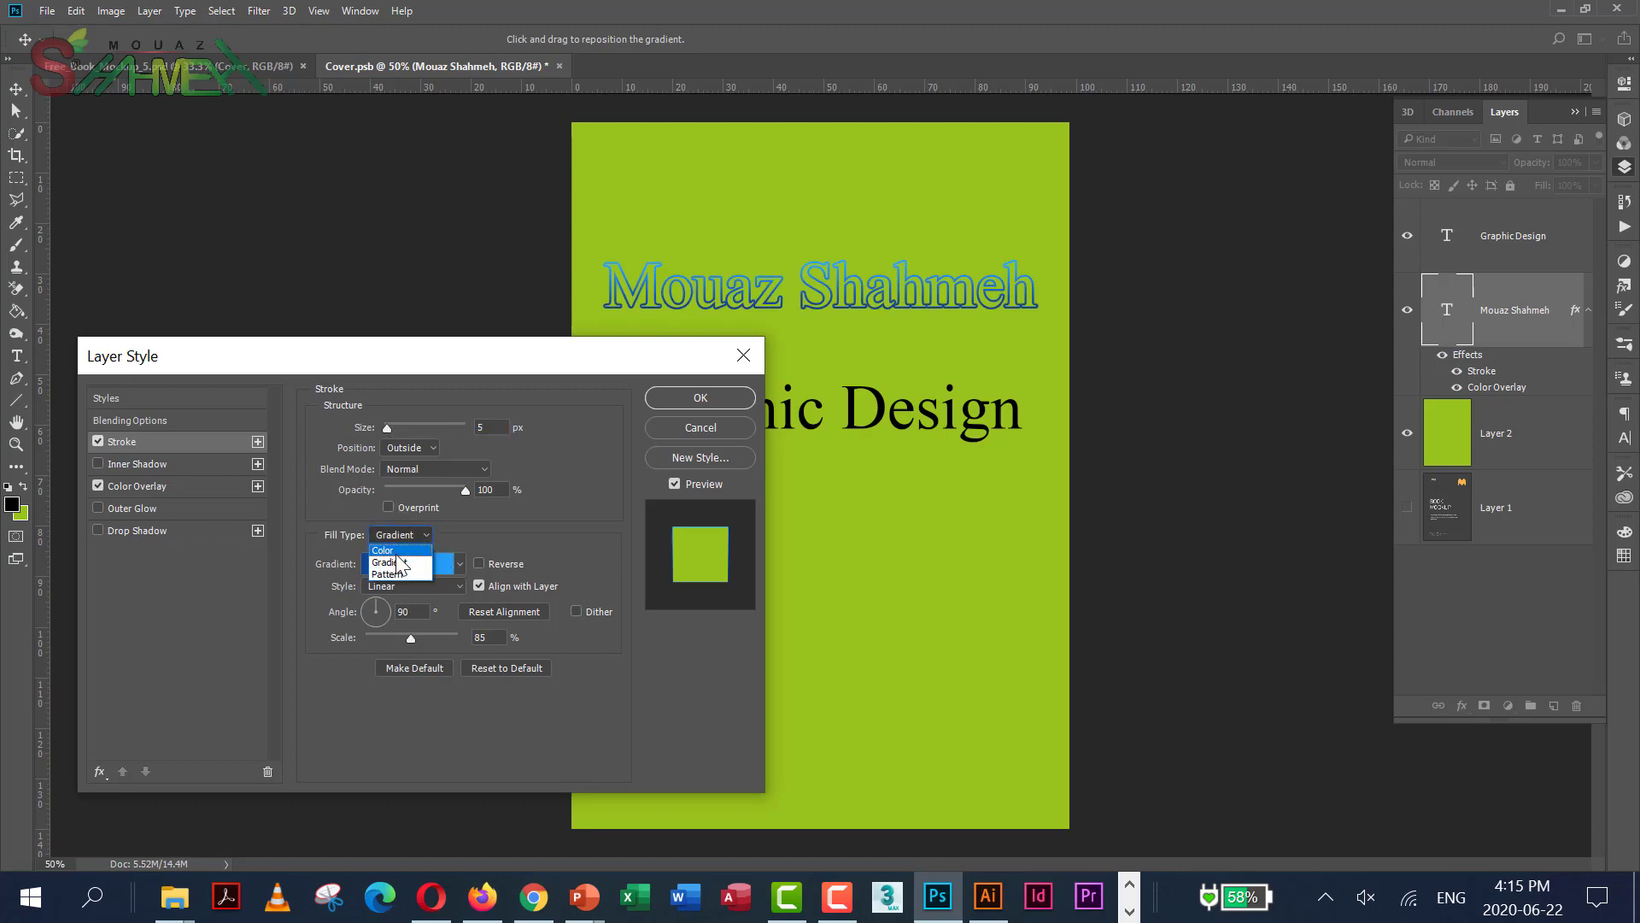
pyautogui.click(398, 551)
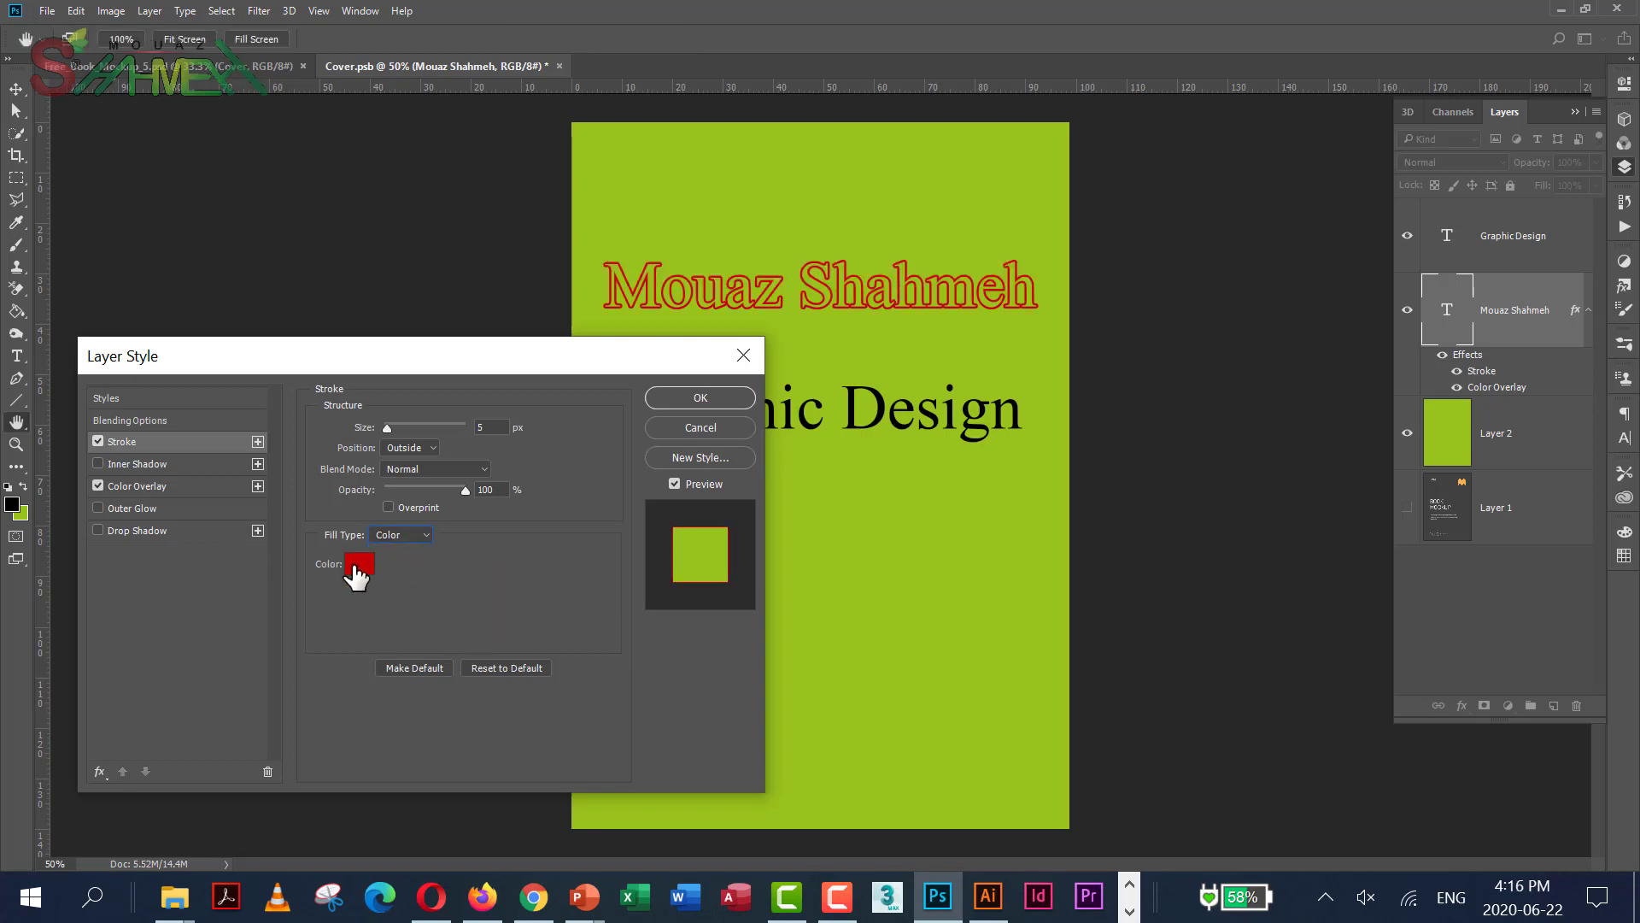
pyautogui.click(359, 564)
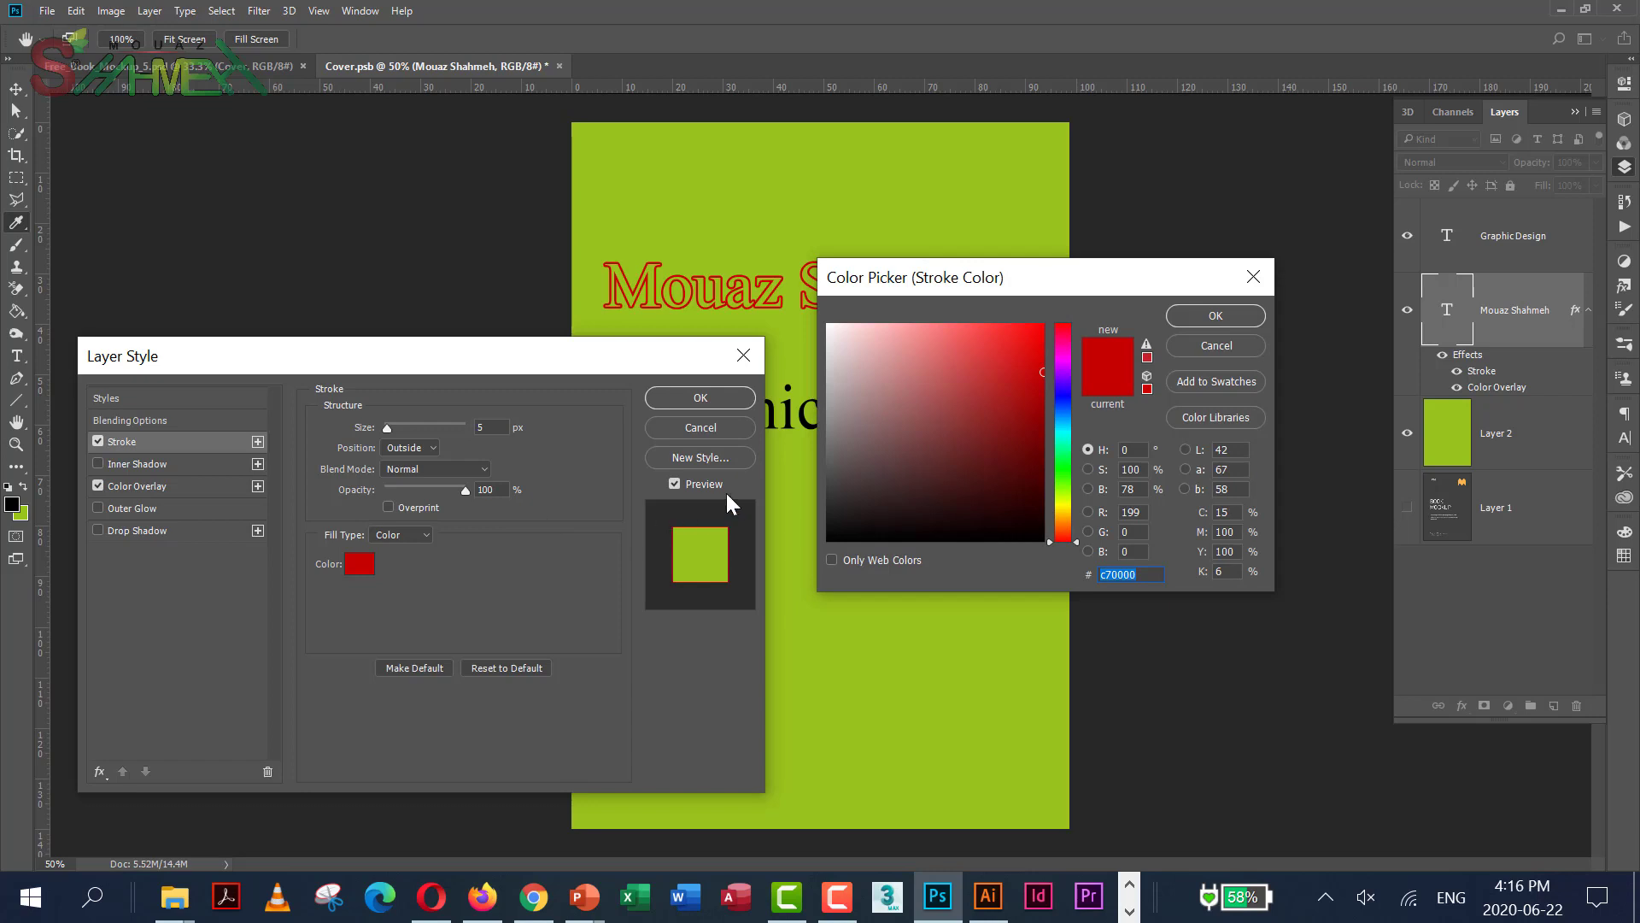
pyautogui.moveTo(855, 493); pyautogui.dragTo(778, 573)
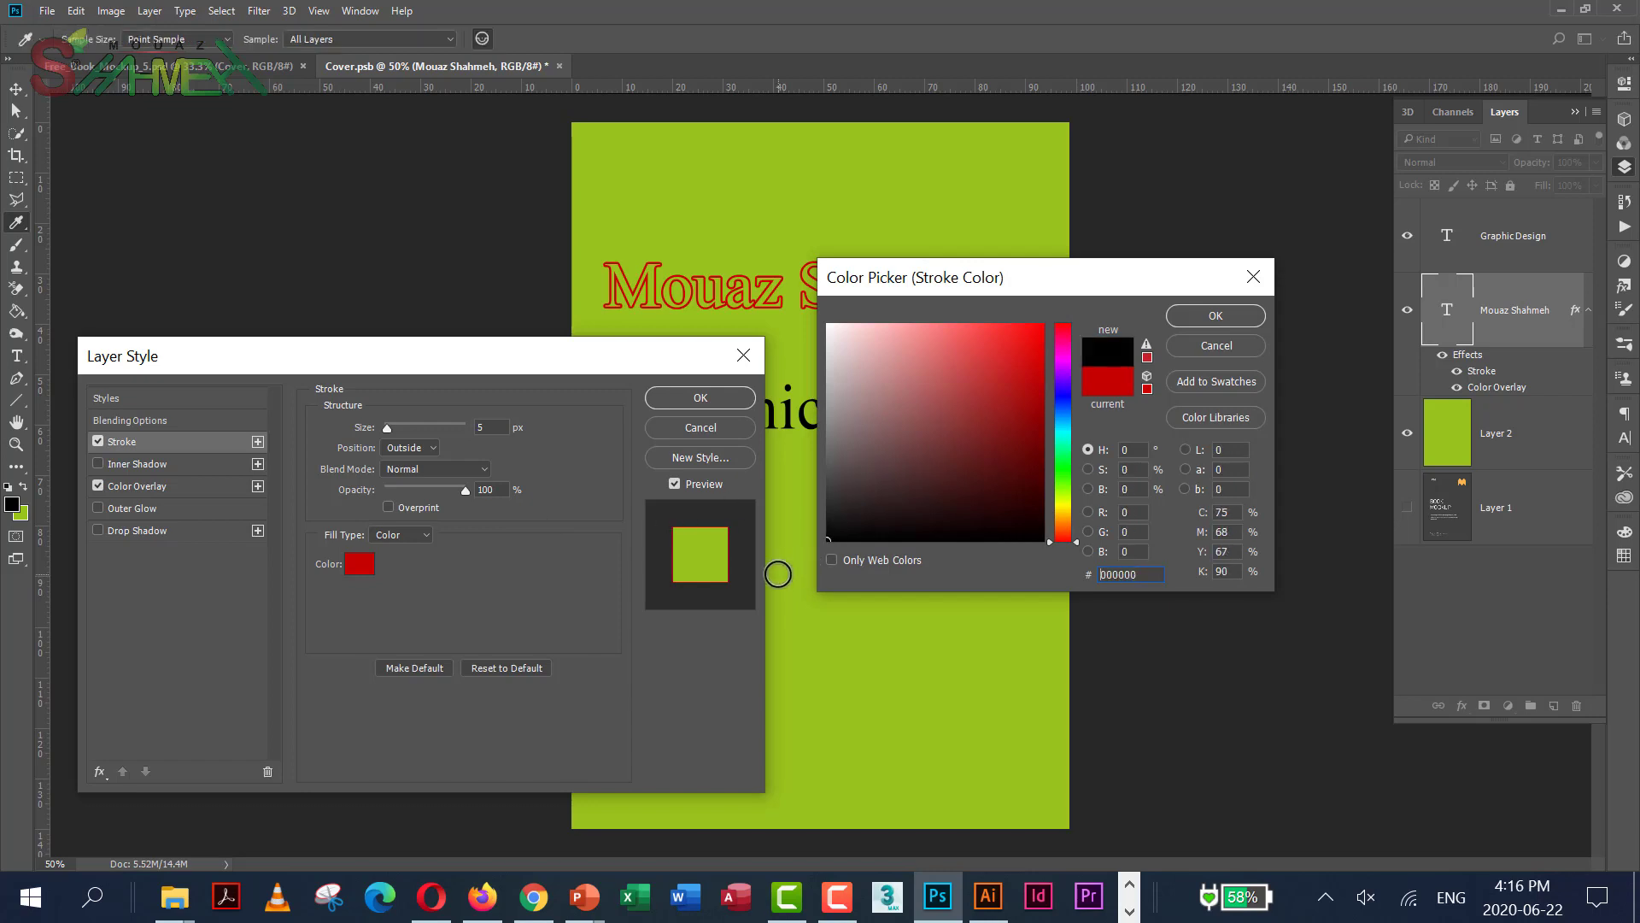
pyautogui.click(1223, 317)
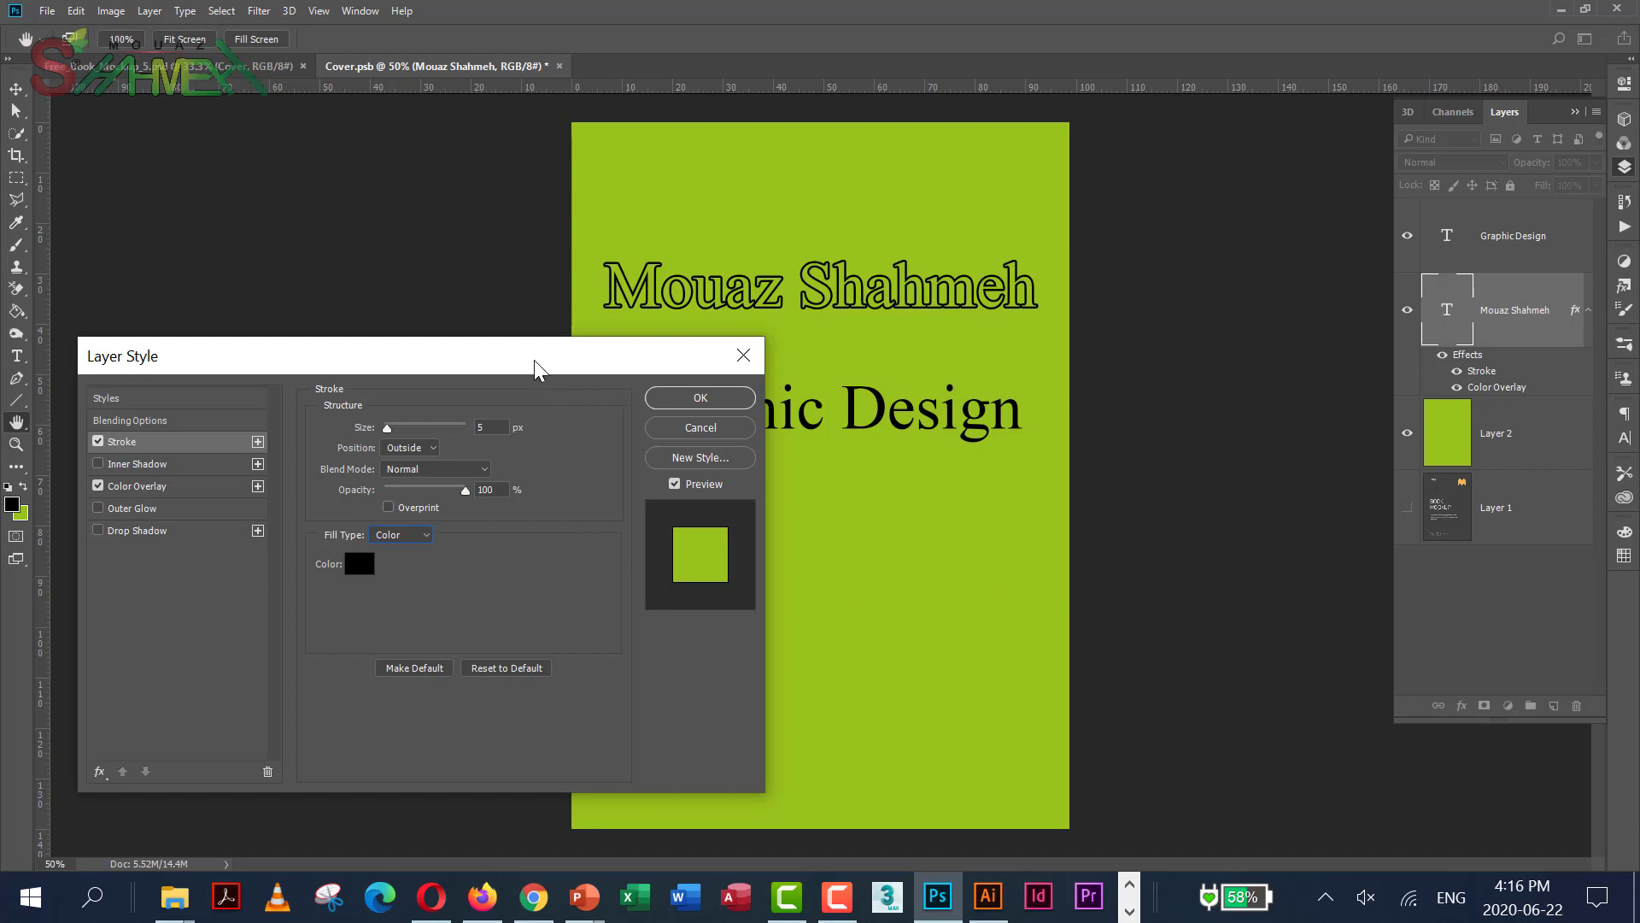
pyautogui.moveTo(535, 361); pyautogui.dragTo(564, 367)
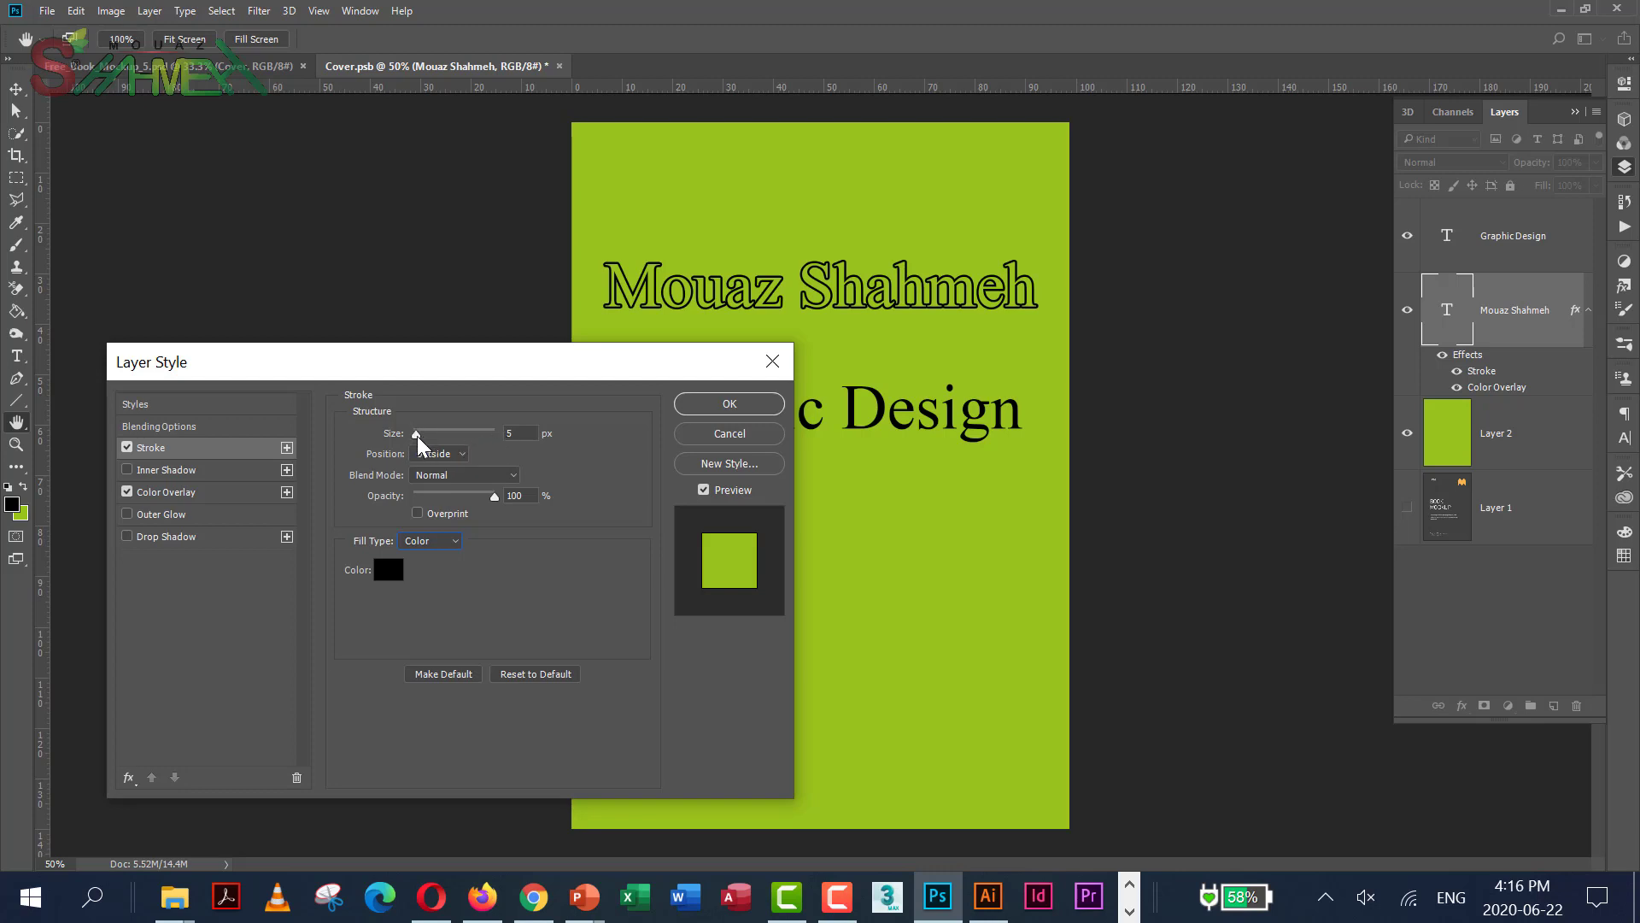
pyautogui.moveTo(415, 434); pyautogui.dragTo(412, 436)
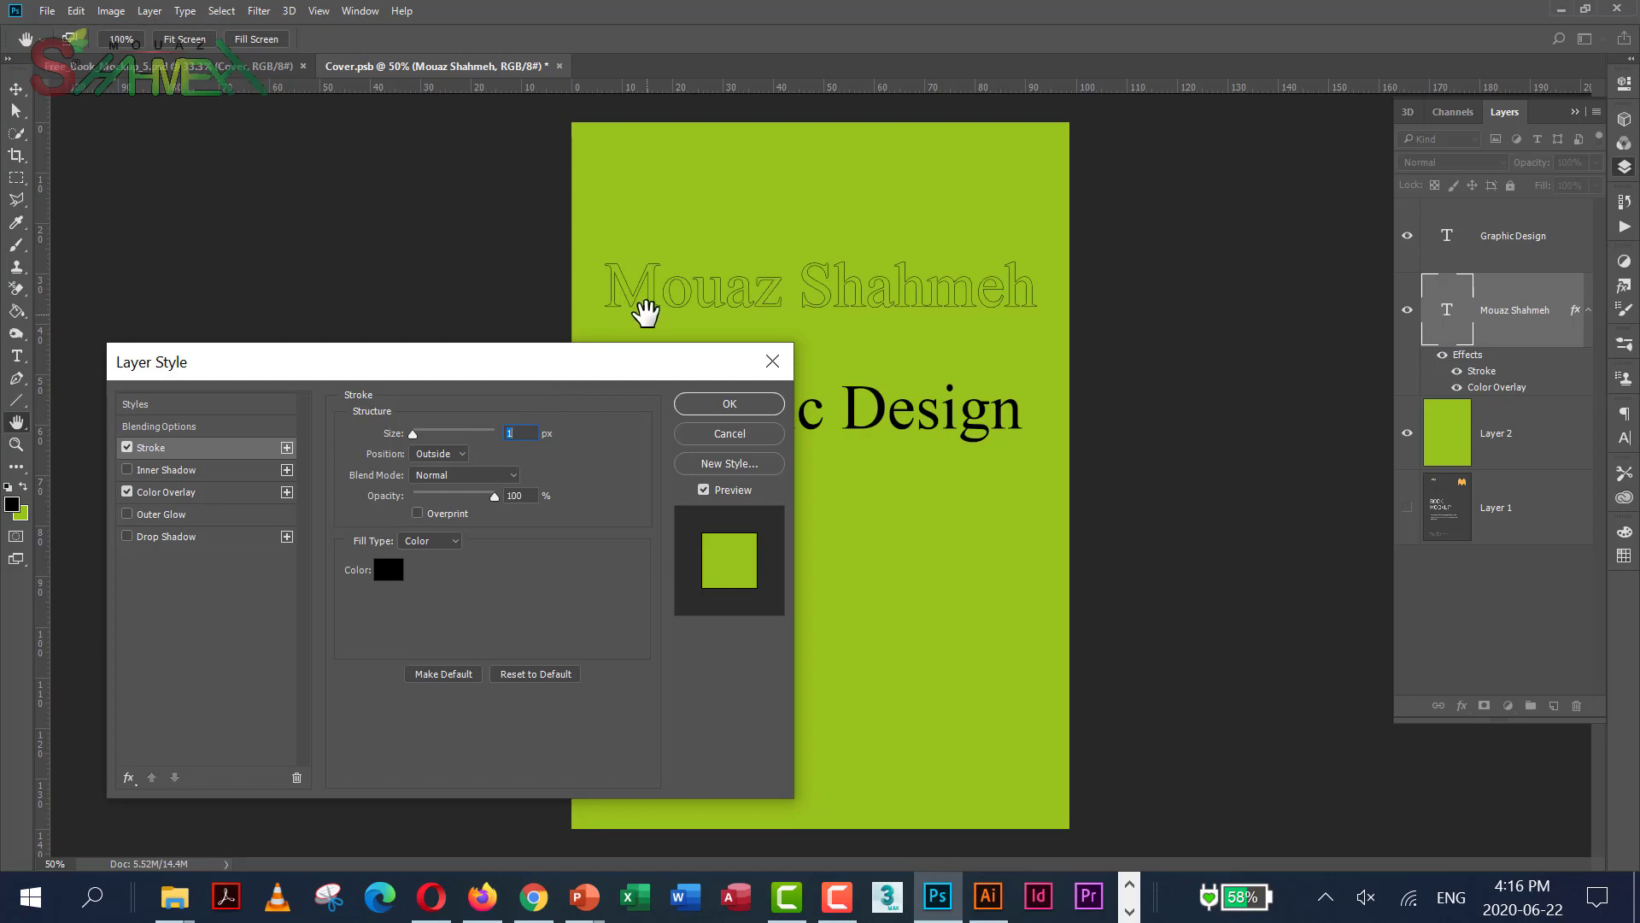
pyautogui.click(726, 407)
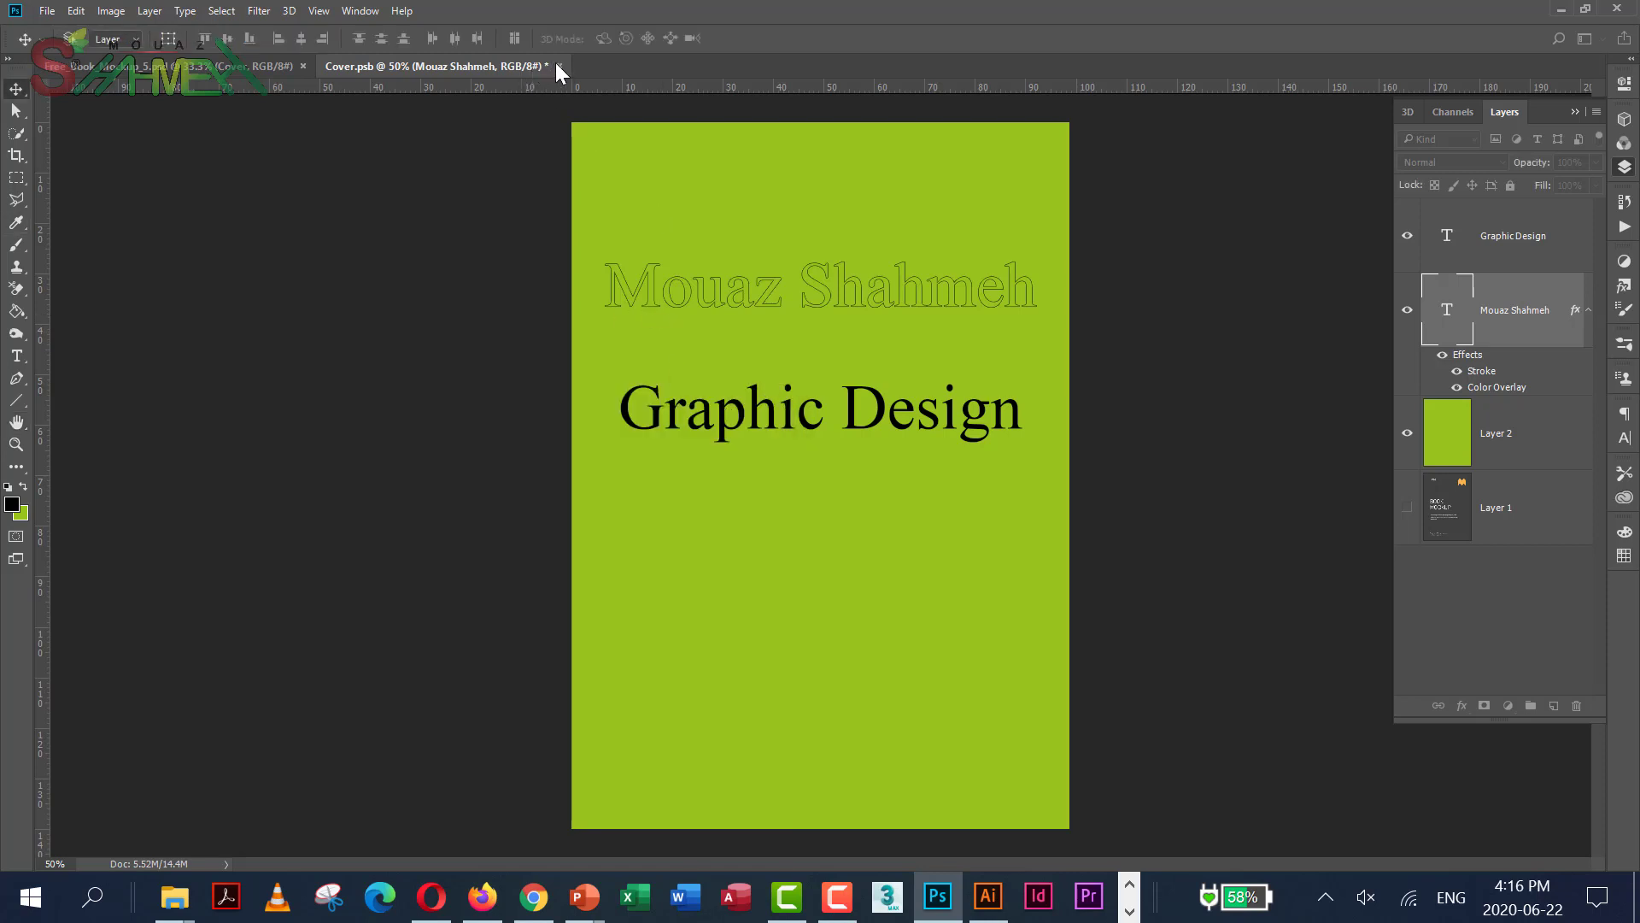
# Save and close Cover.psb, returning to the mockup with the green cover
pyautogui.click(561, 64)
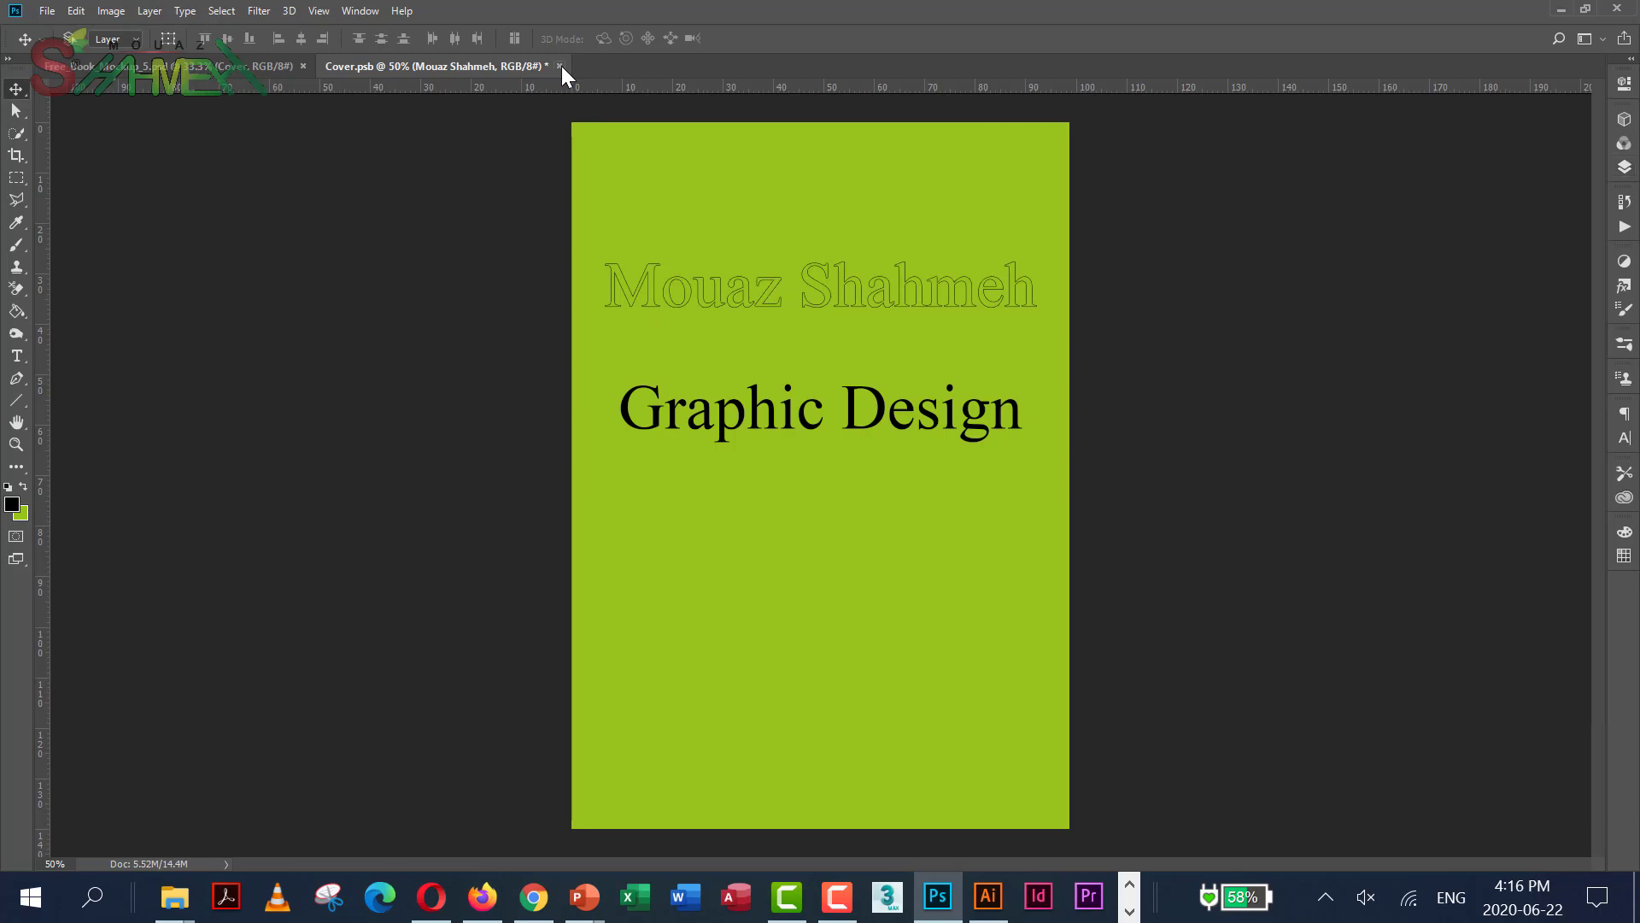
pyautogui.click(562, 65)
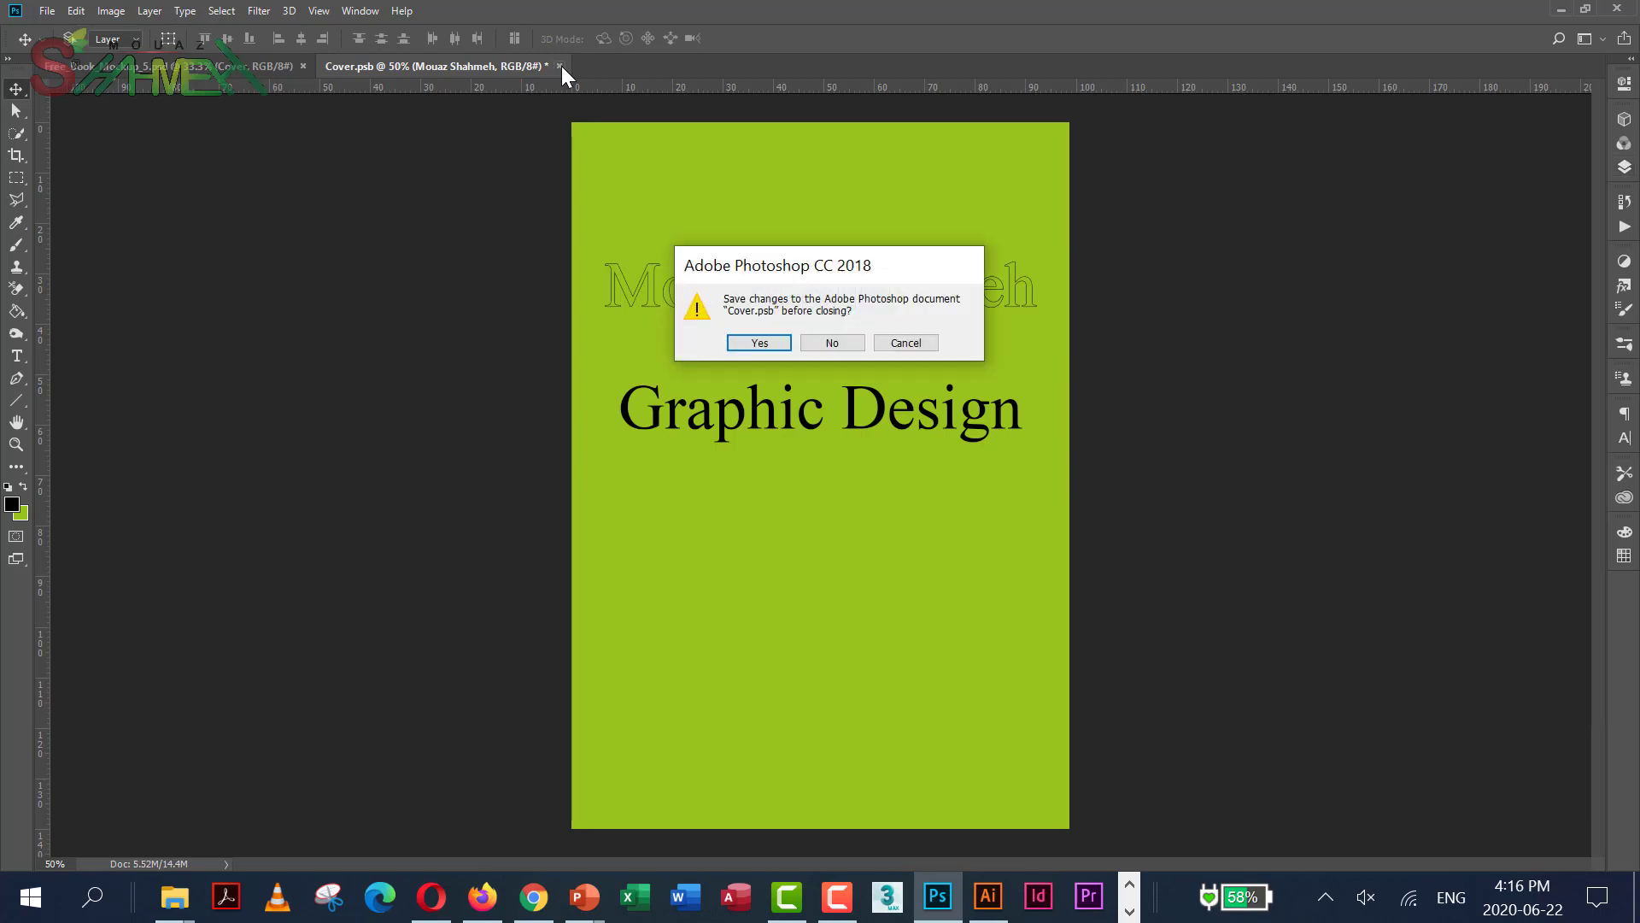
pyautogui.click(759, 343)
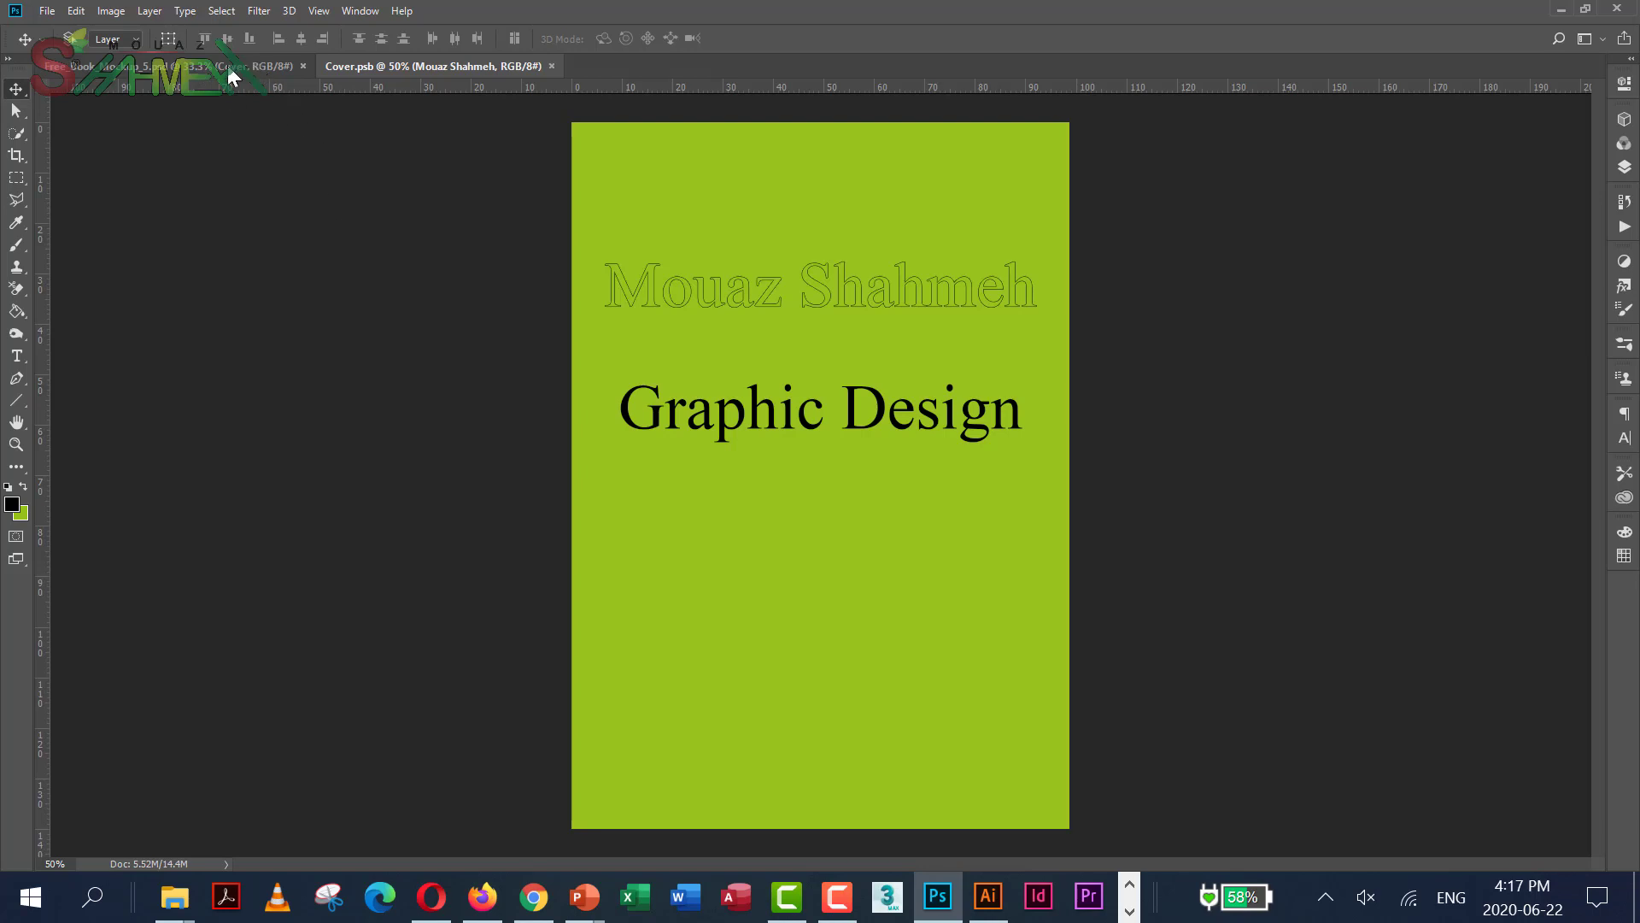
pyautogui.hotkey('ctrl', 'w')
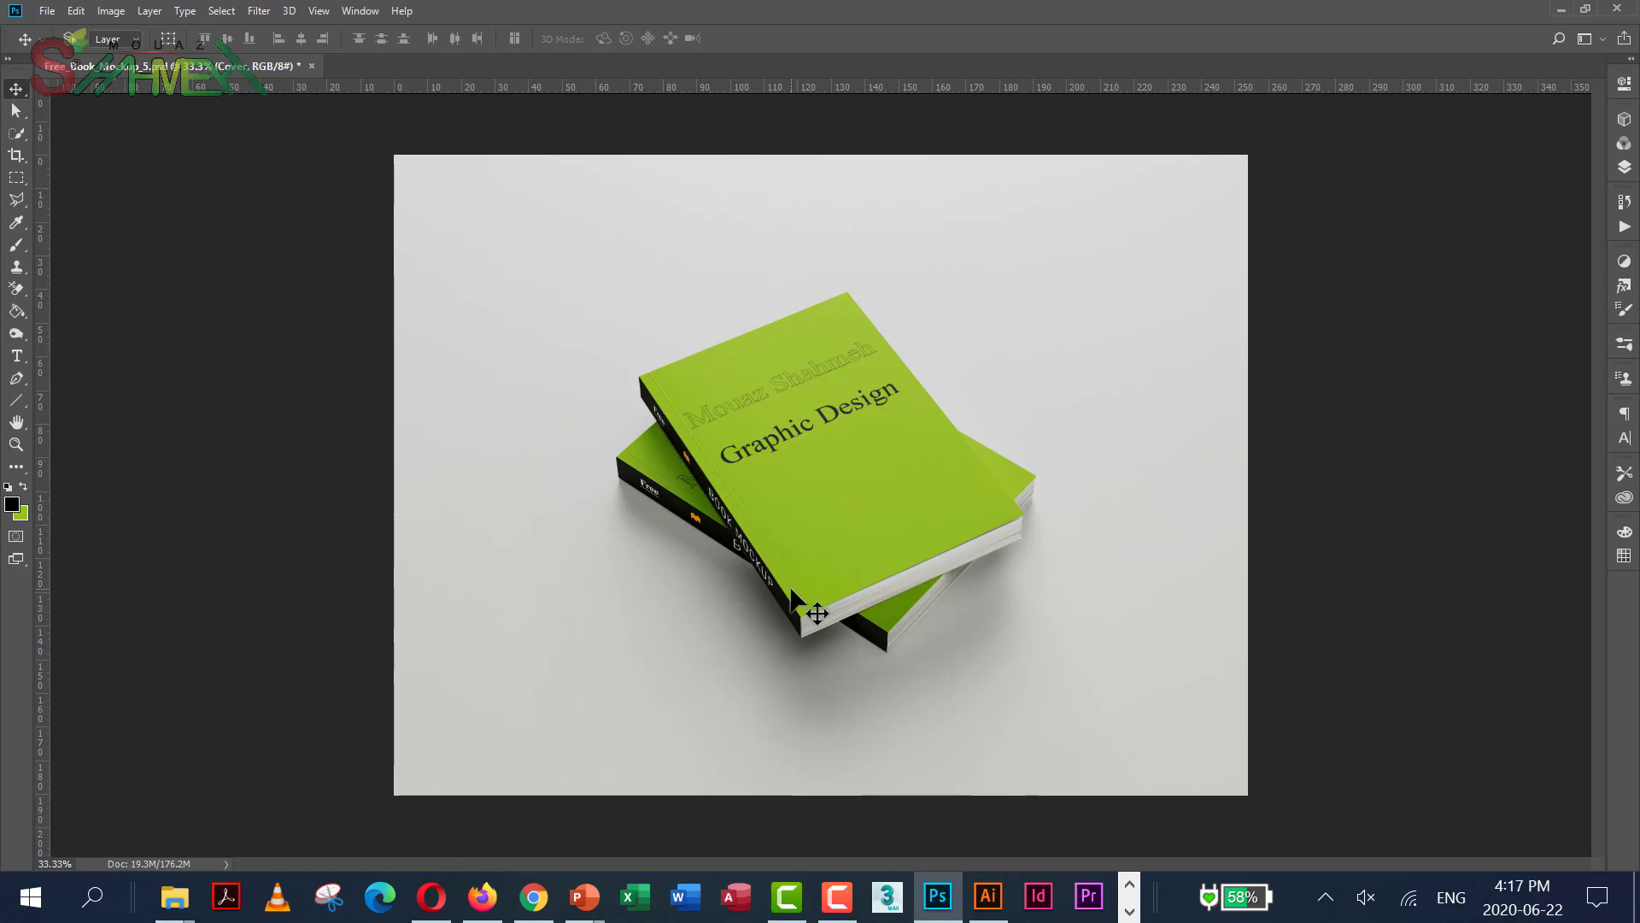
# Open the Edge spine smart object as Edge.psb from the Layers panel
pyautogui.click(1625, 168)
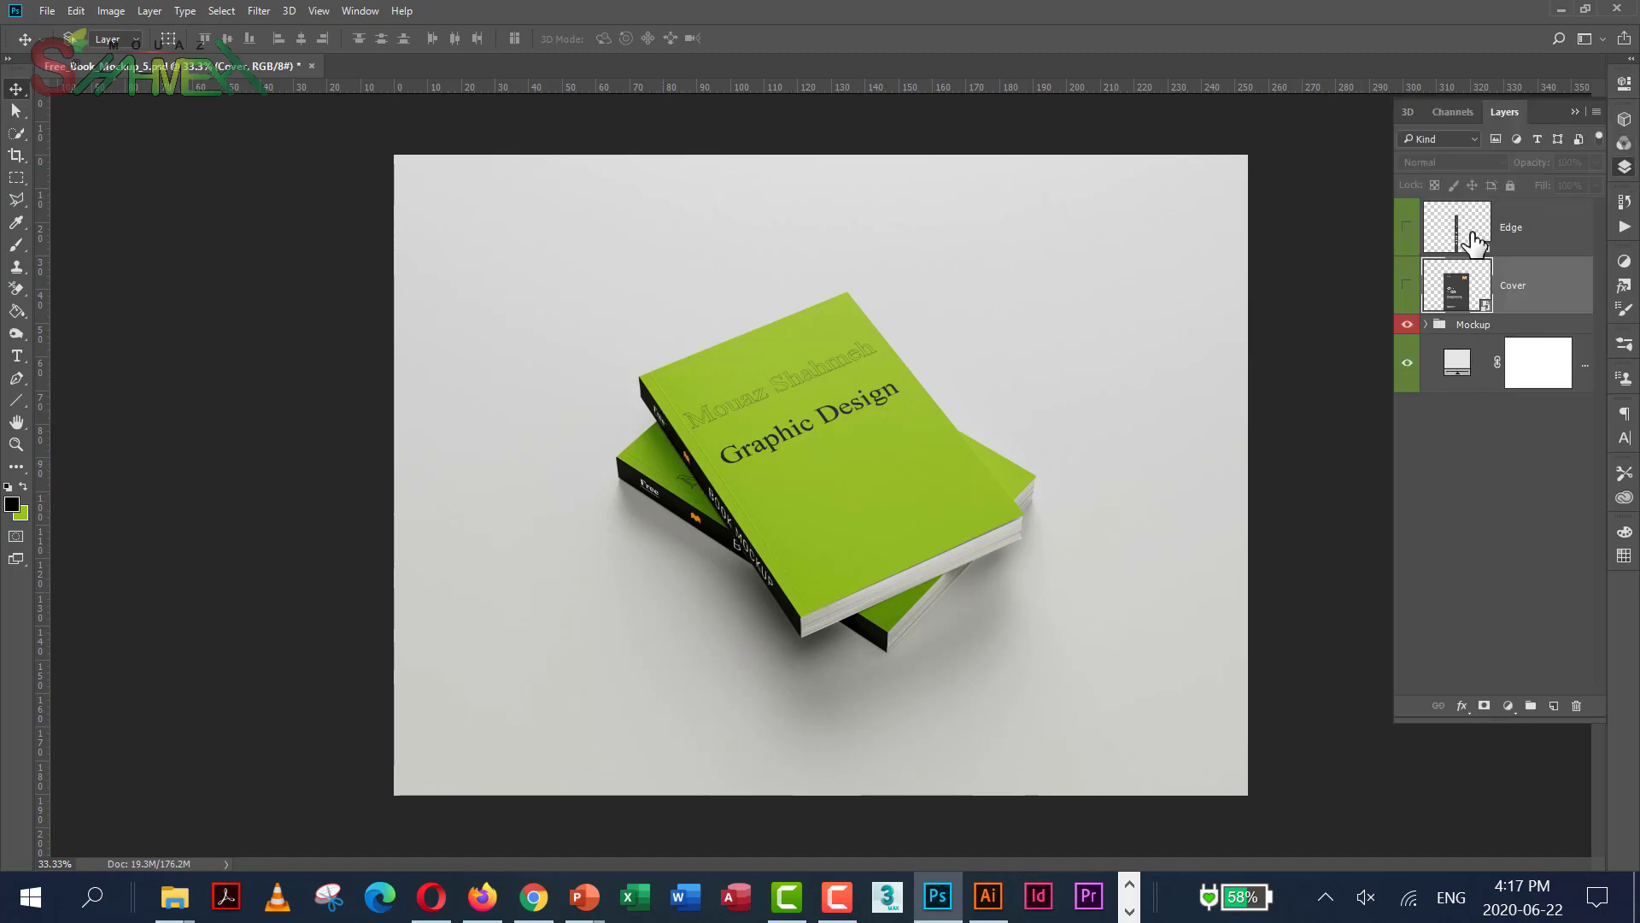
pyautogui.click(1473, 235)
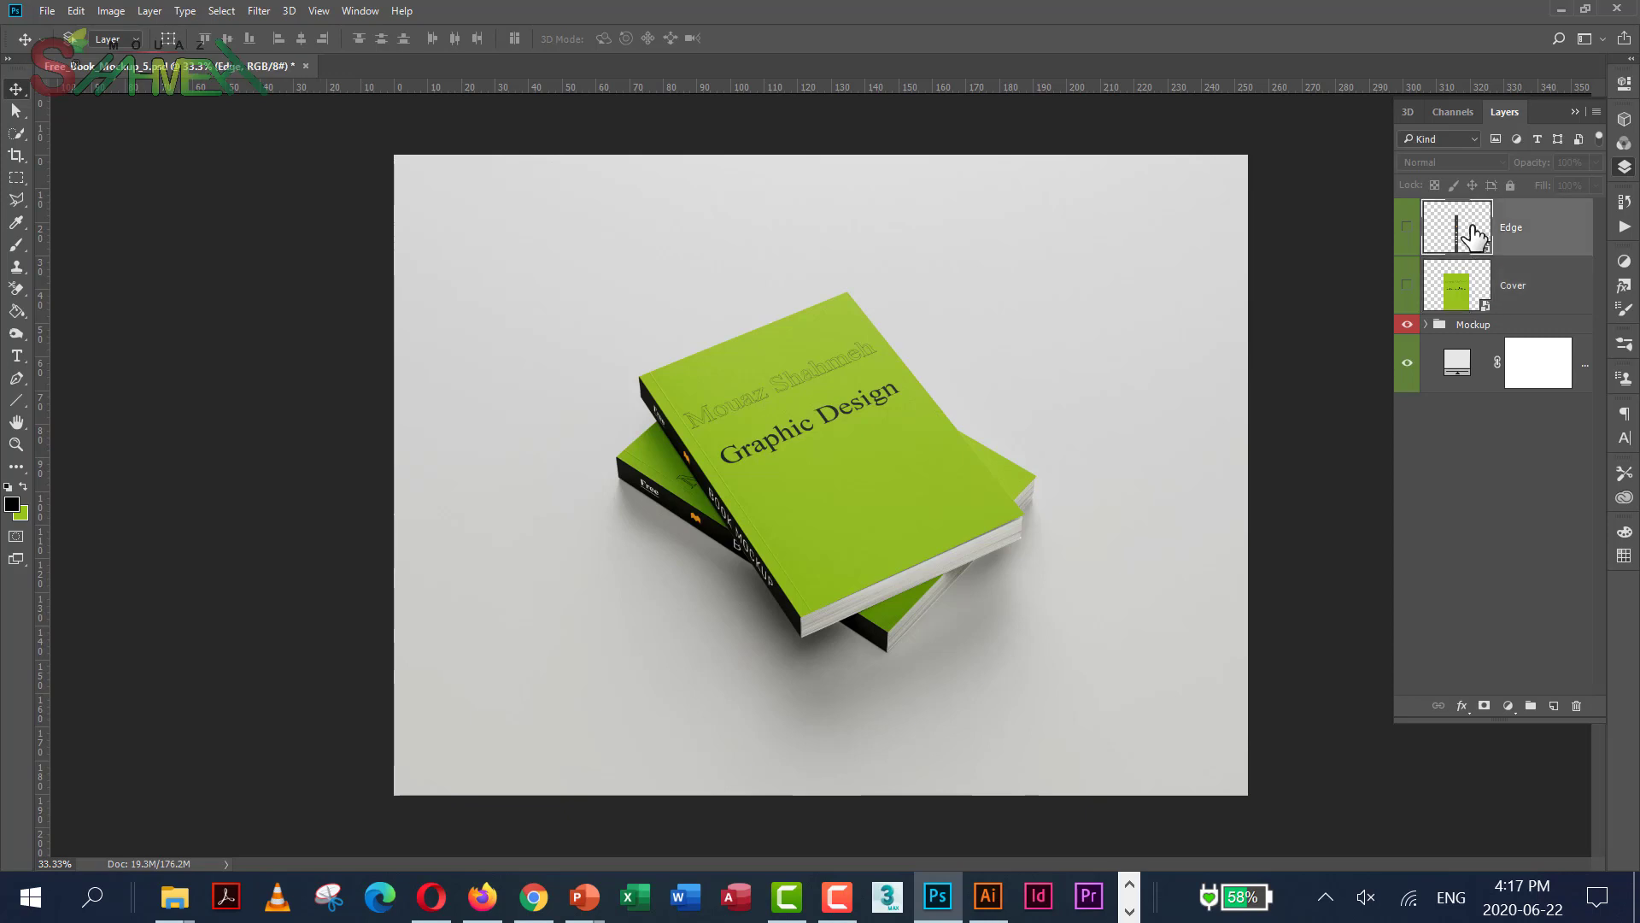
pyautogui.doubleClick(1473, 235)
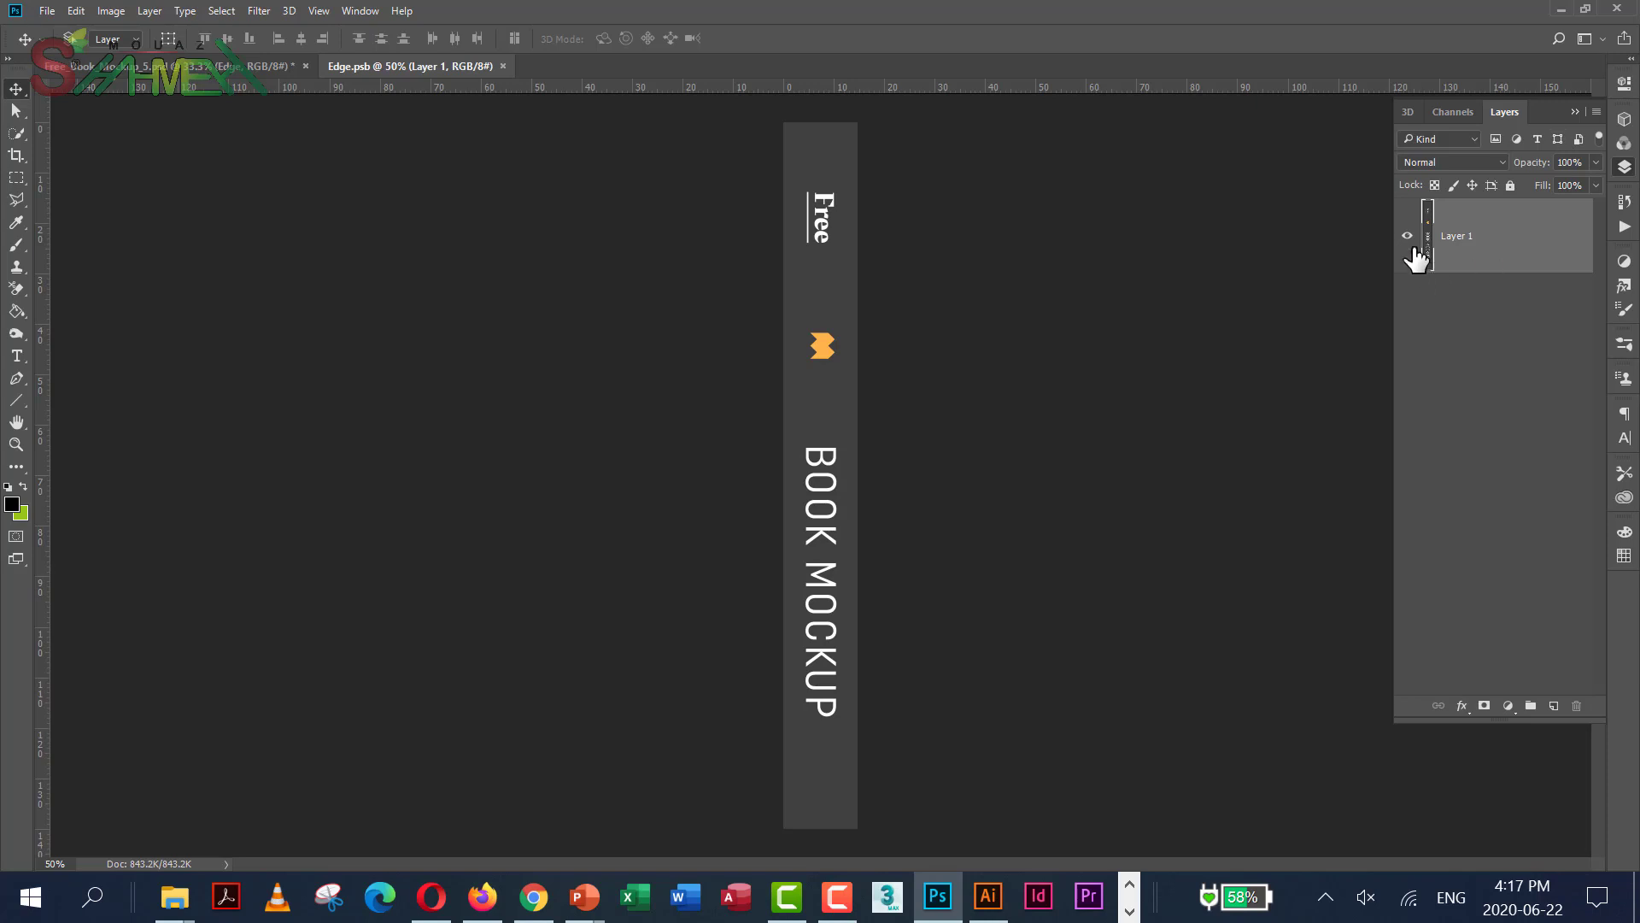
# Hide the original spine art, fill a new Layer 2 solid black, and make green the foreground
pyautogui.click(1408, 237)
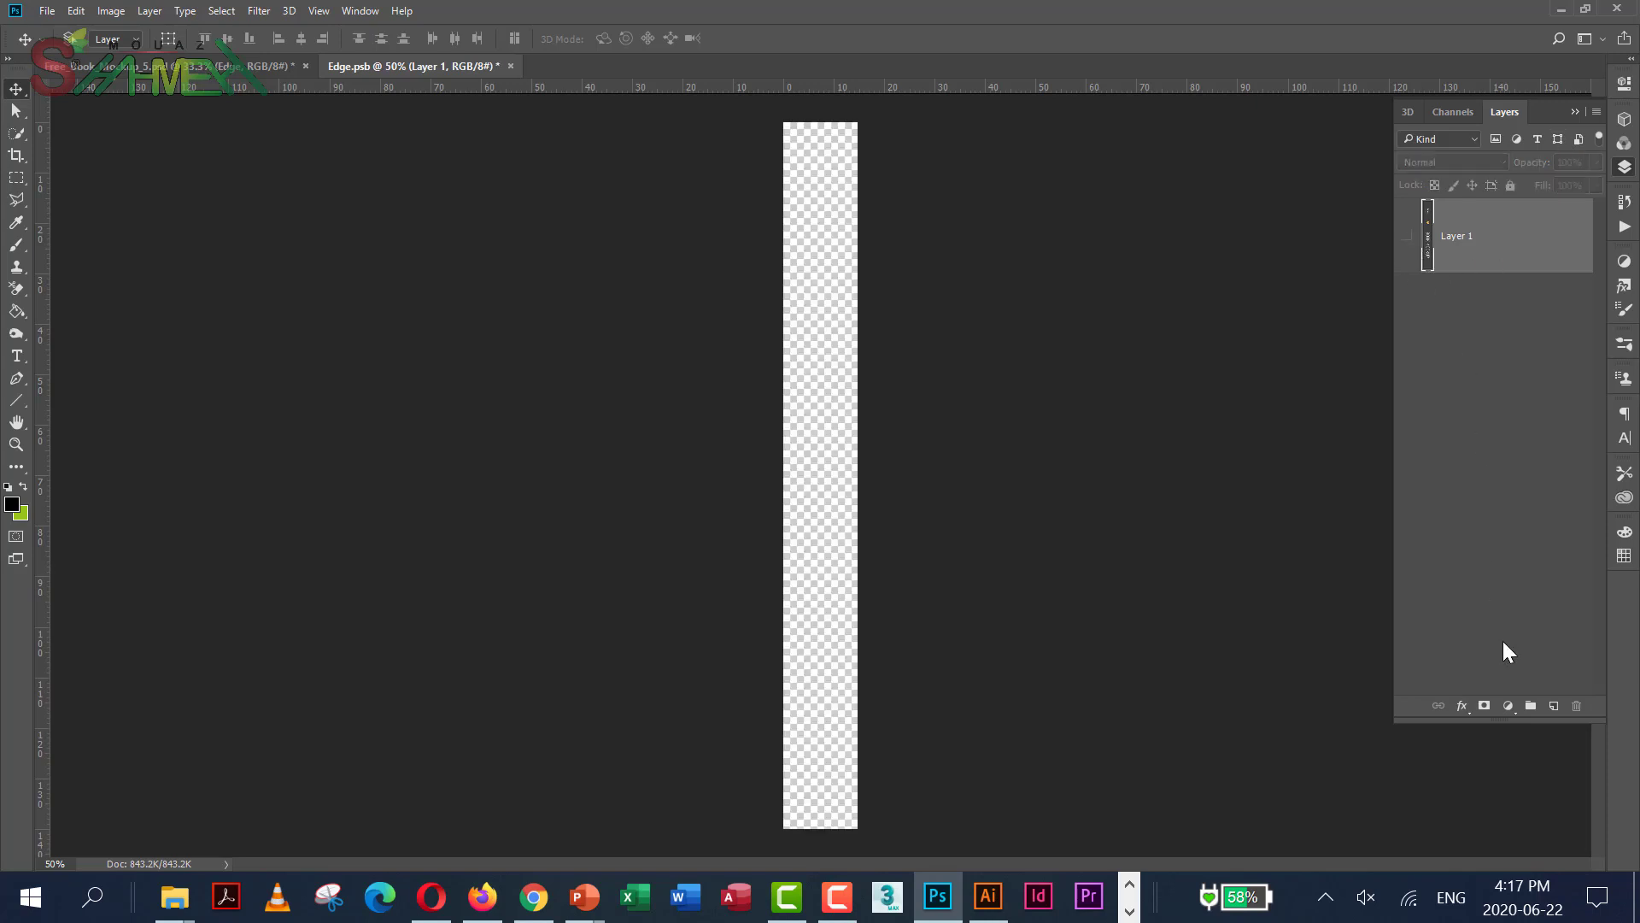
pyautogui.click(1554, 707)
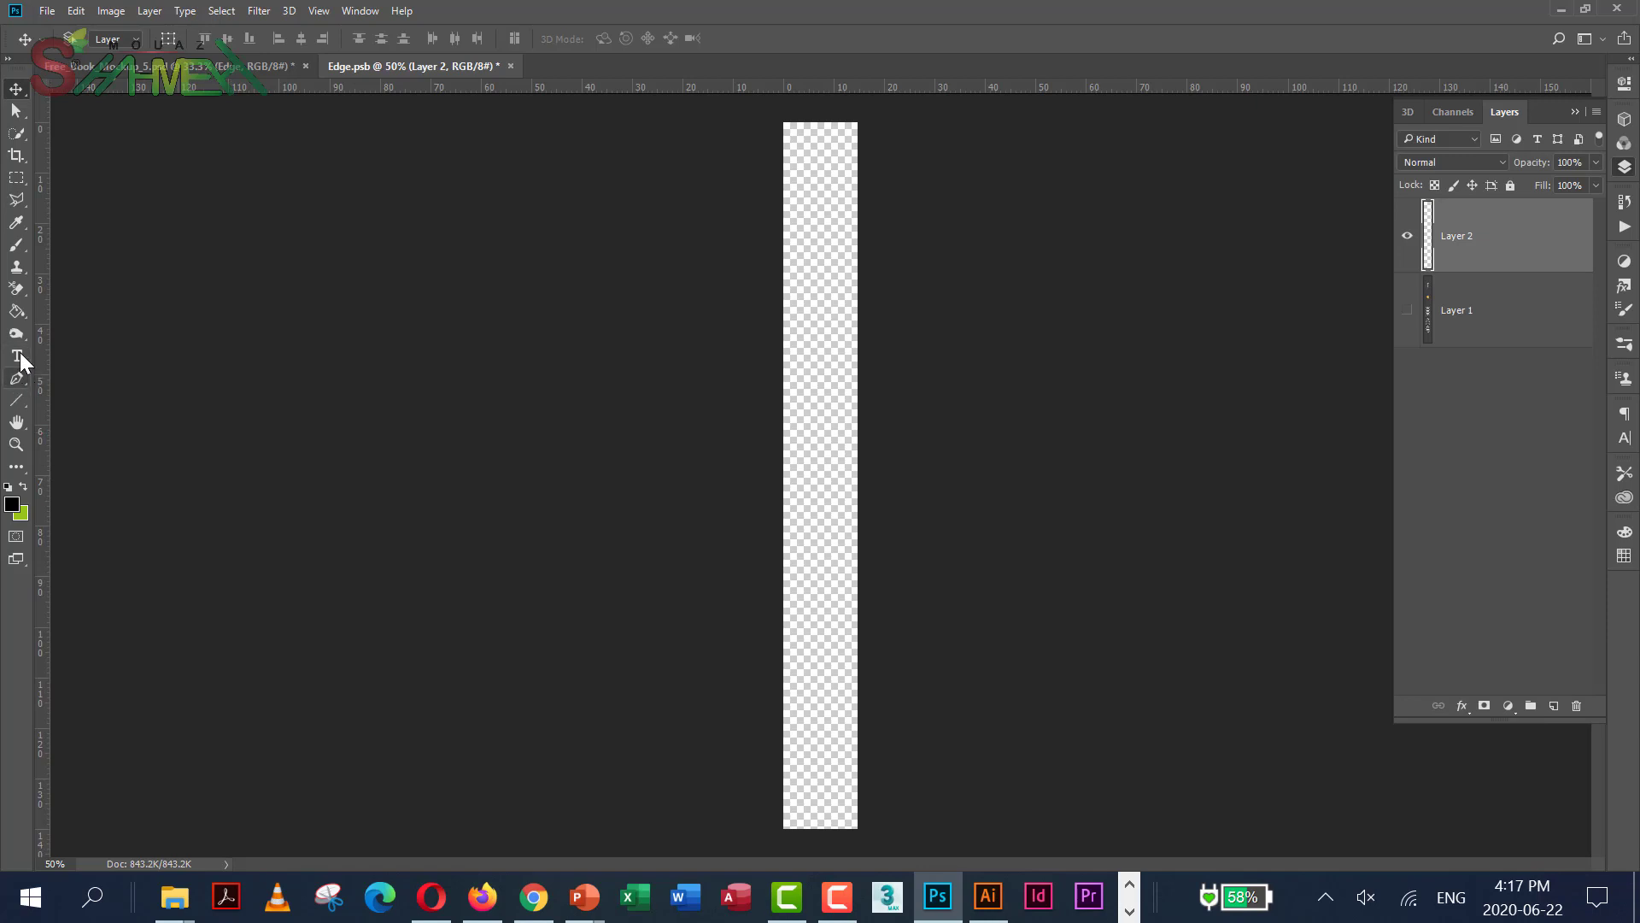
pyautogui.click(16, 311)
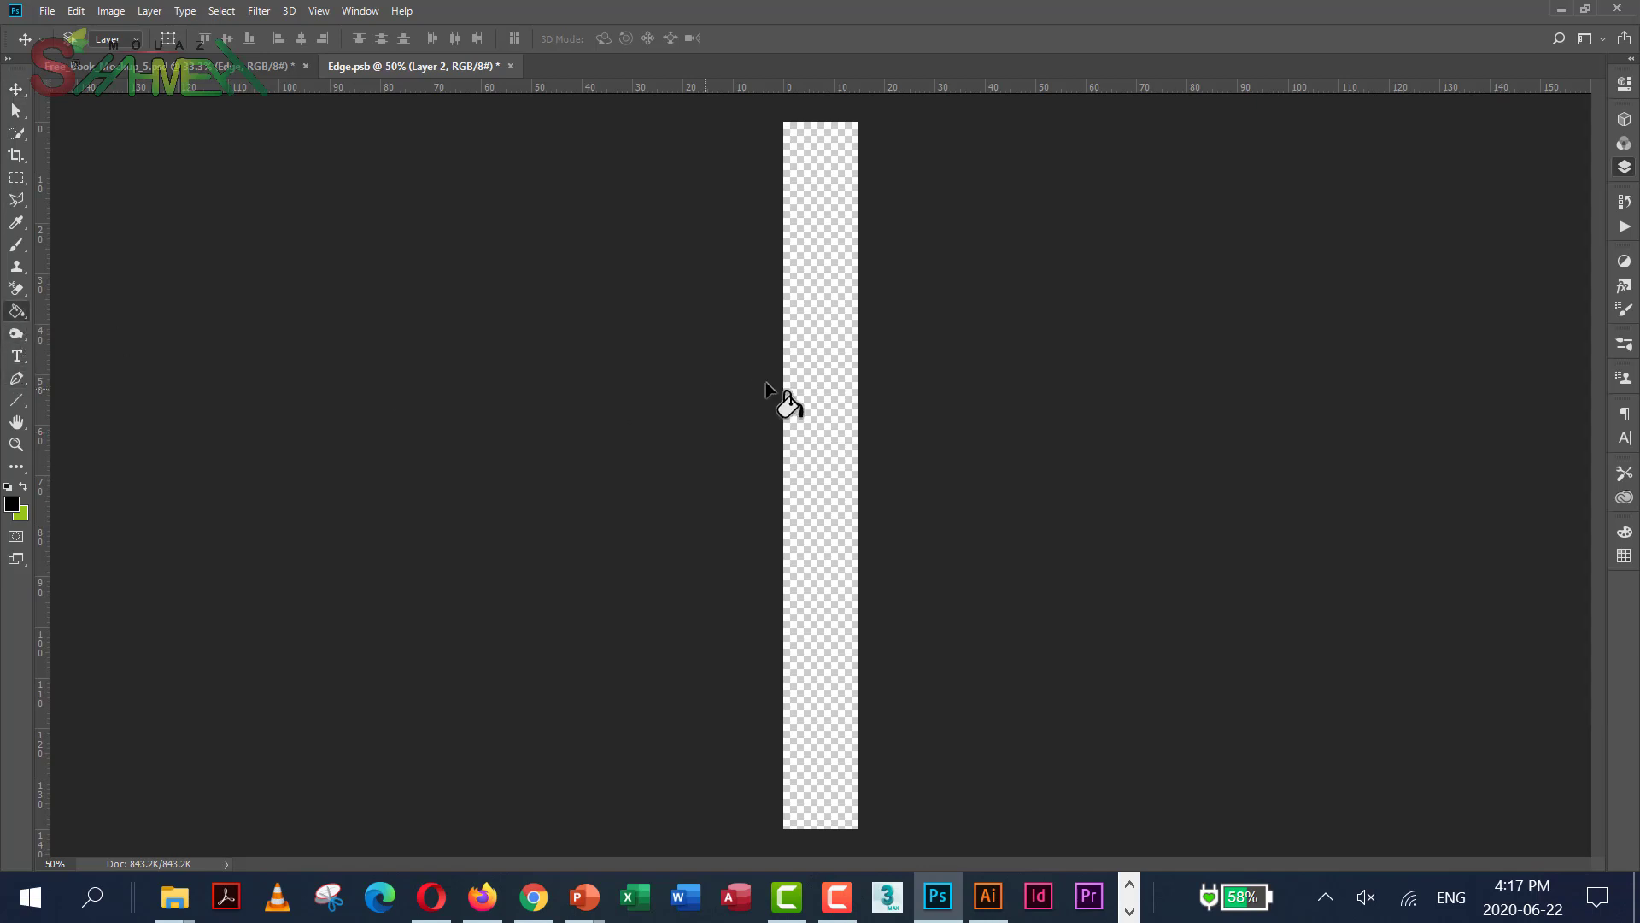
pyautogui.click(831, 388)
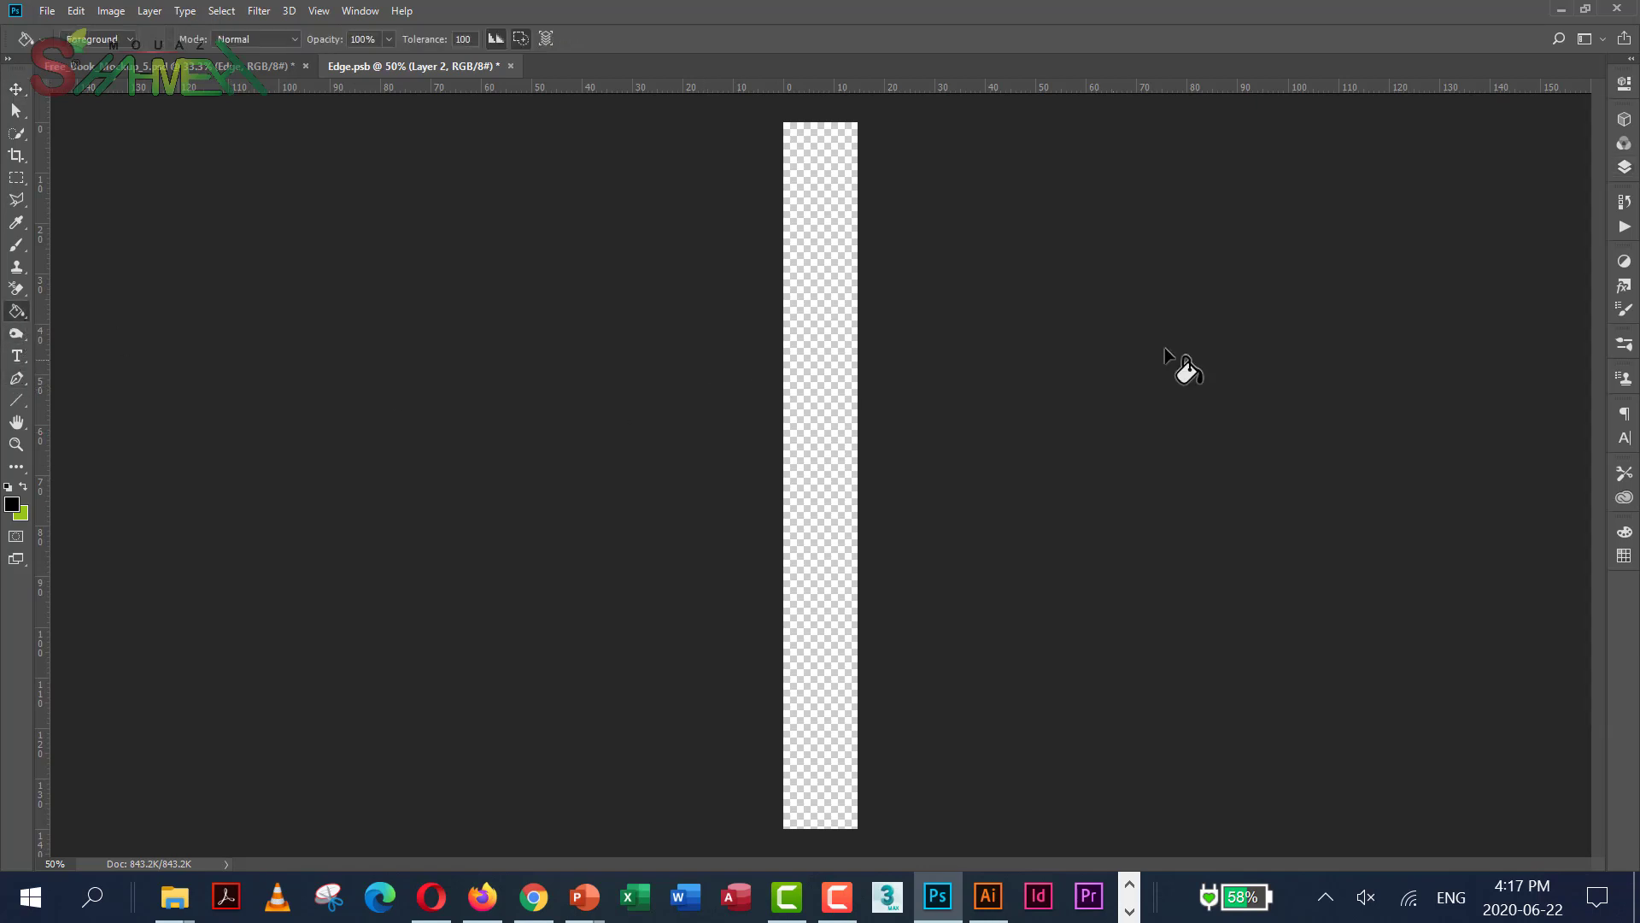
pyautogui.click(23, 488)
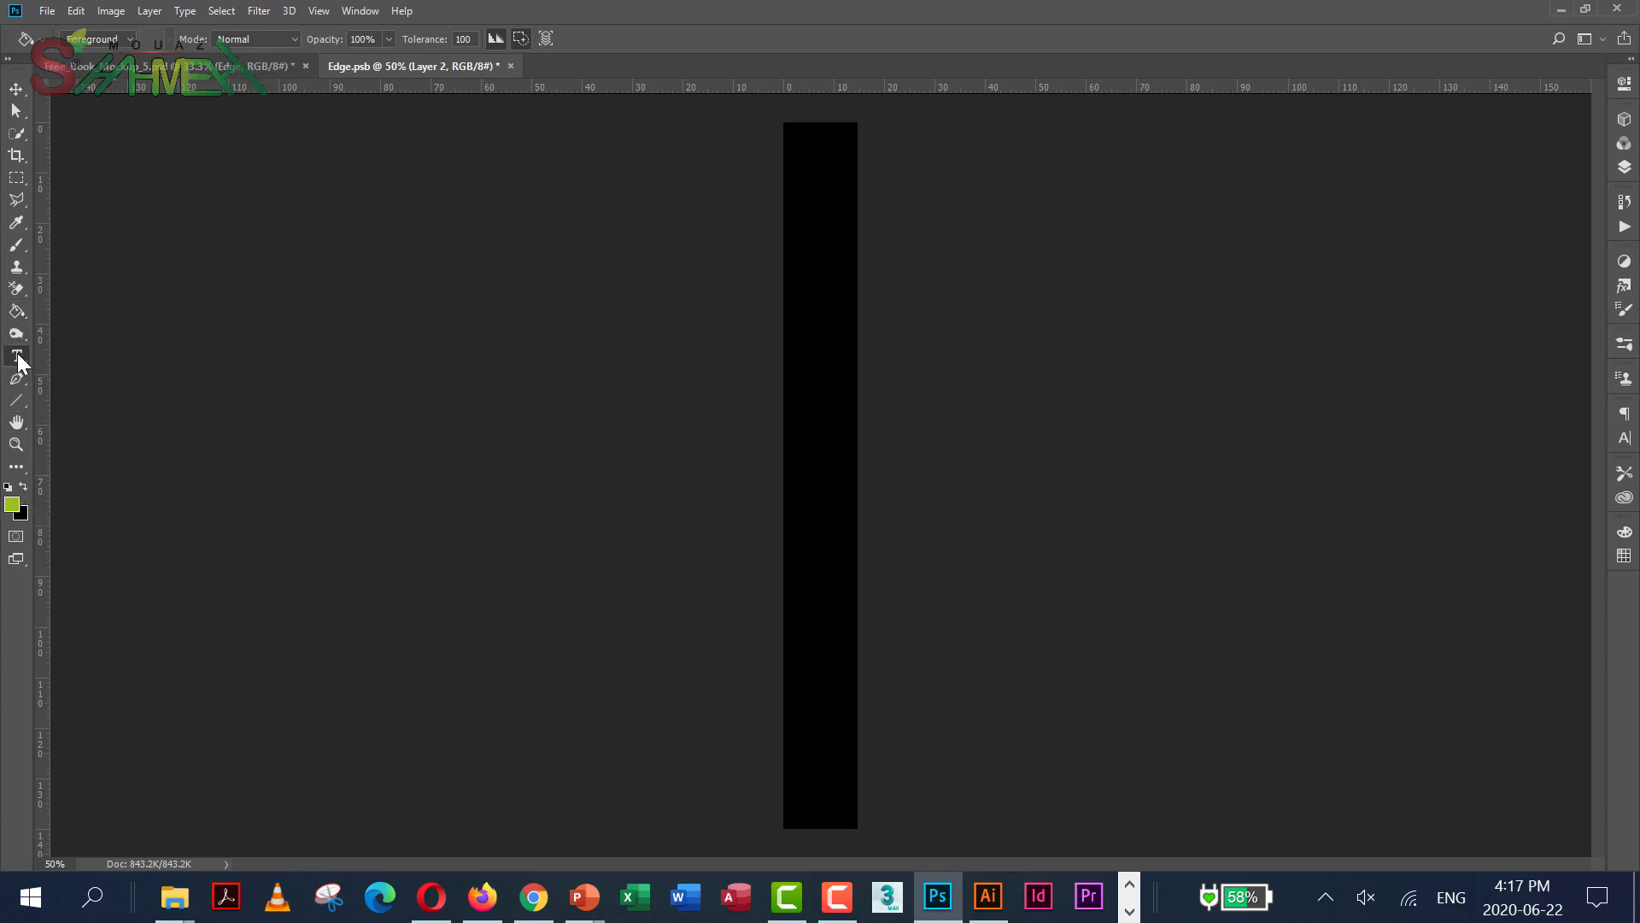
pyautogui.click(16, 356)
pyautogui.click(800, 375)
# Type the author's name on the black spine, shrink it to about 16 pt, and commit it
pyautogui.click(800, 374)
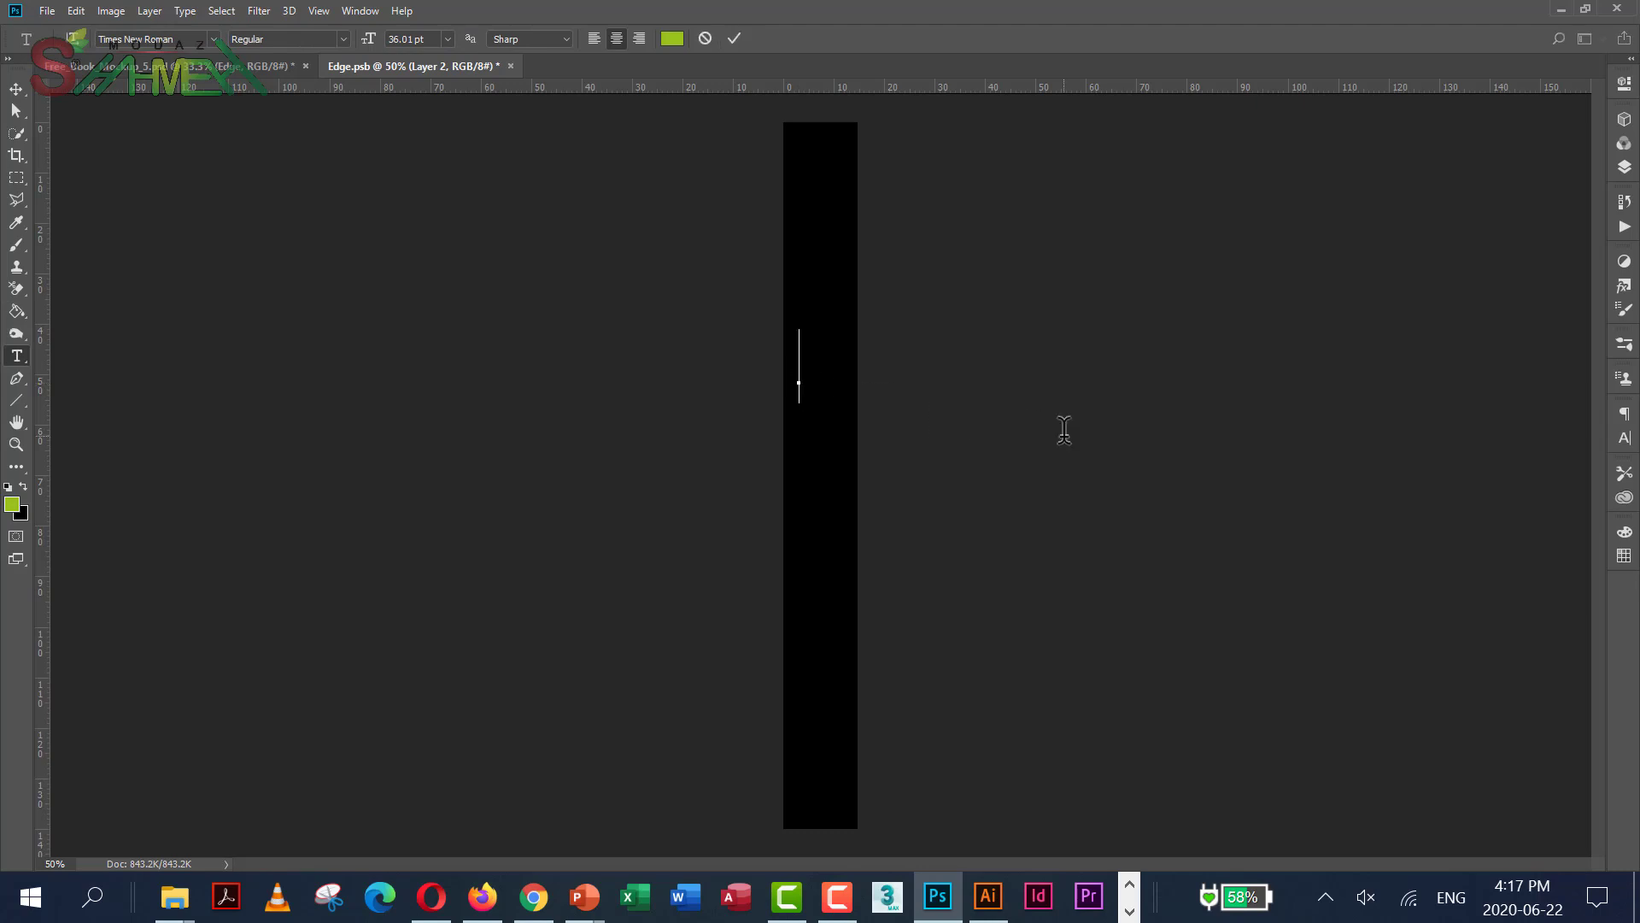
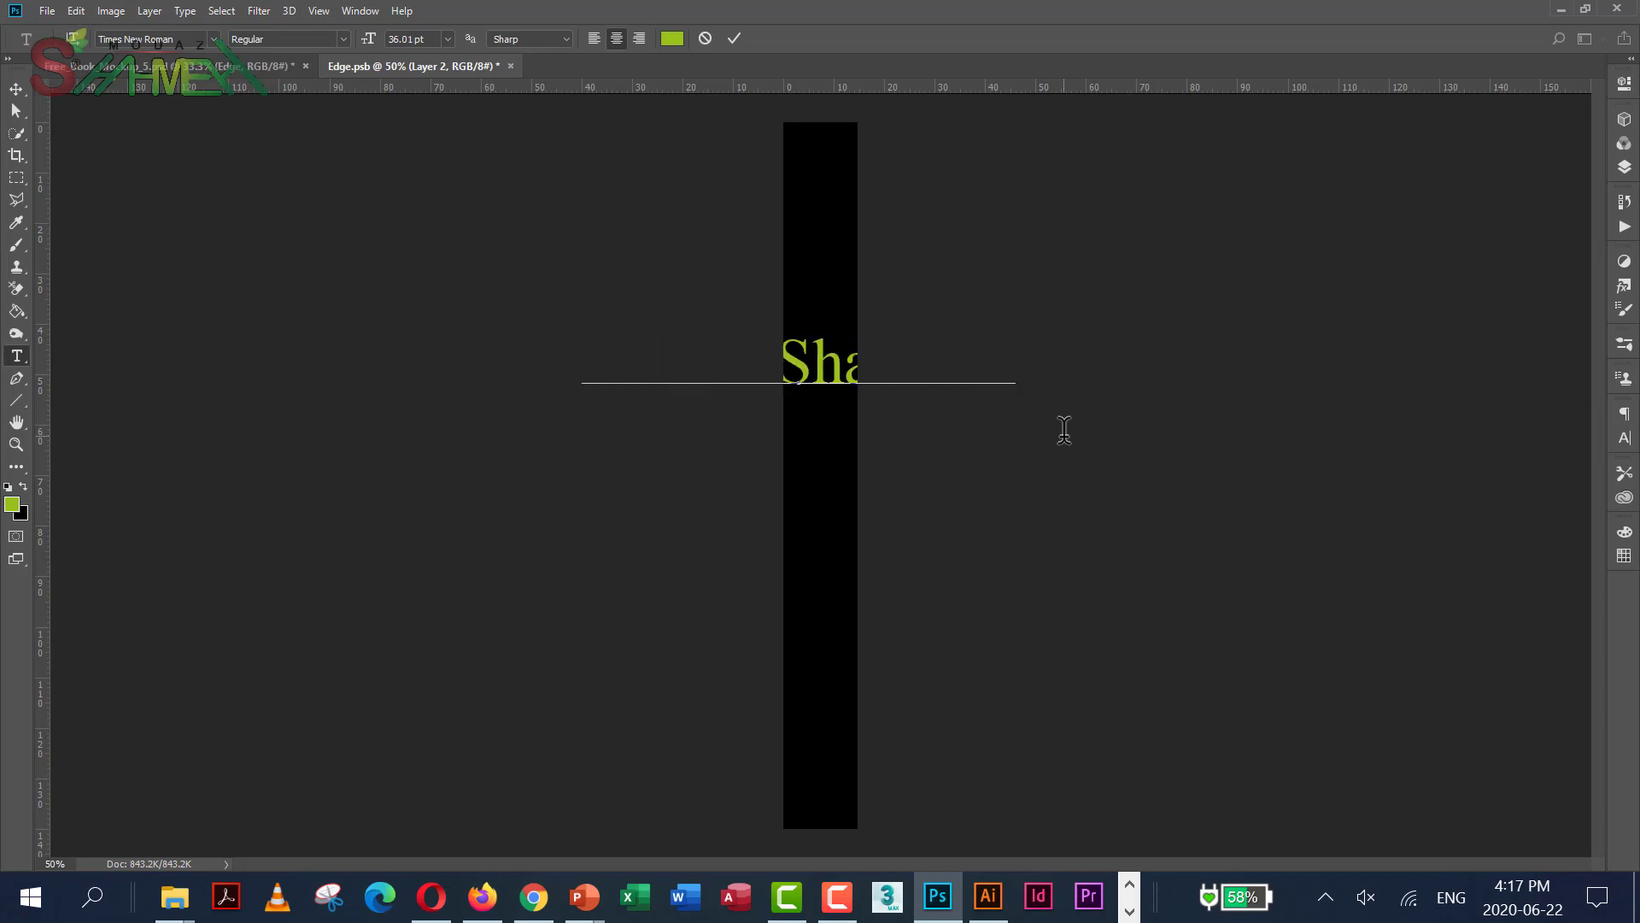
pyautogui.hotkey('ctrl', 'a')
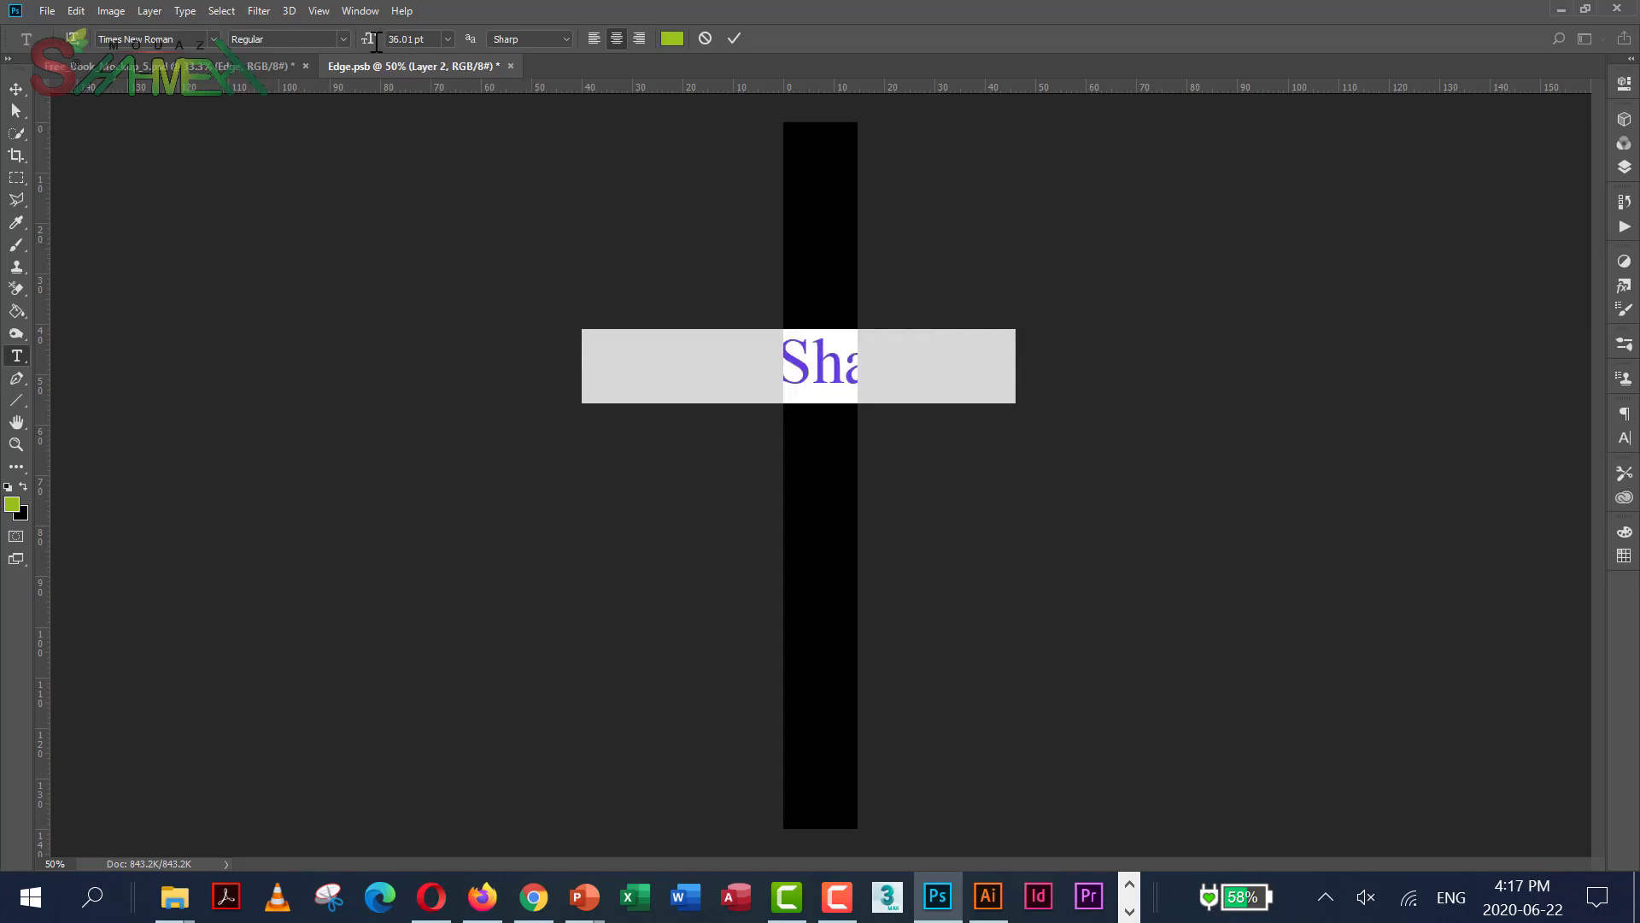
pyautogui.moveTo(376, 41)
pyautogui.mouseDown()
pyautogui.moveTo(346, 43)
pyautogui.moveTo(366, 47)
pyautogui.mouseUp()
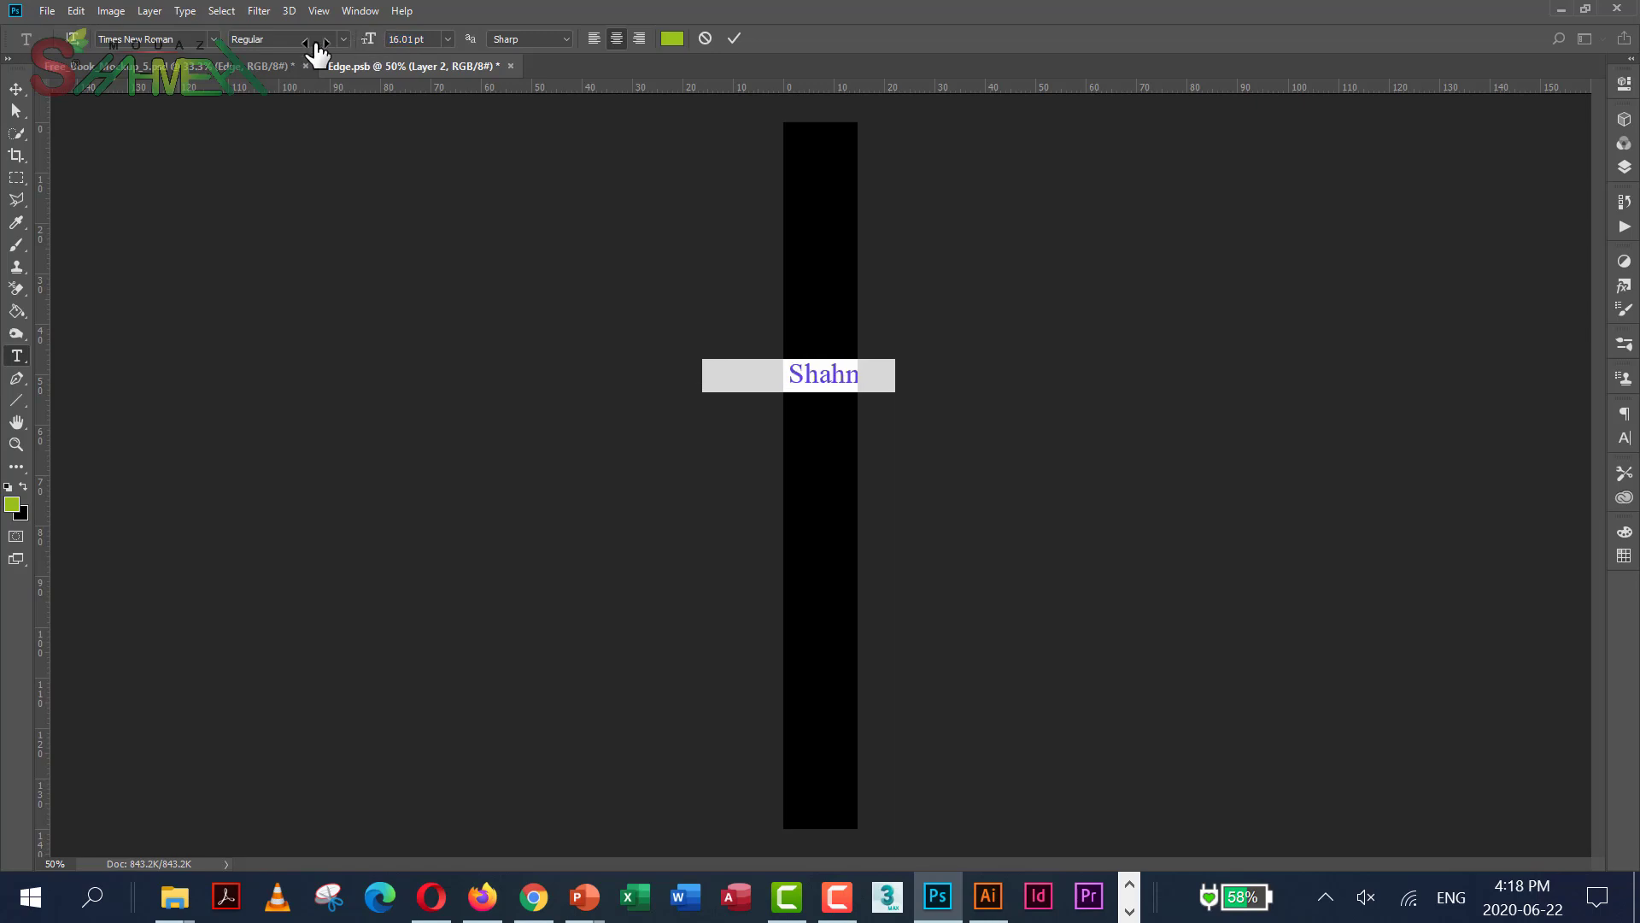
pyautogui.click(15, 89)
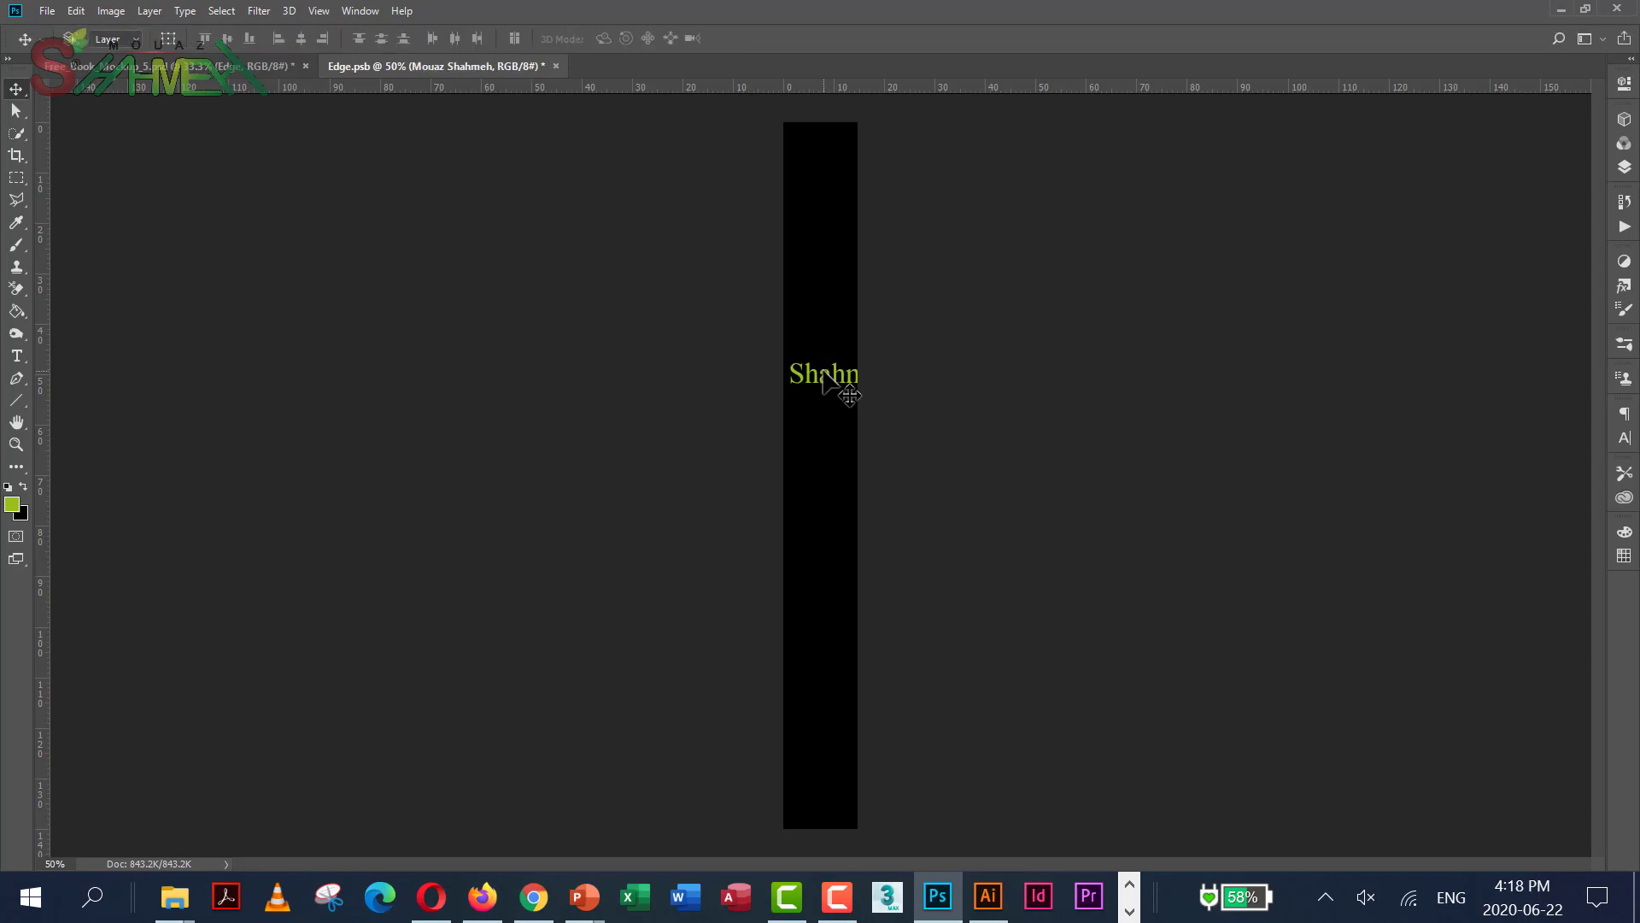
# Rotate the name text 90° clockwise, move it to the top of the spine, and duplicate the layer
pyautogui.rightClick(823, 372)
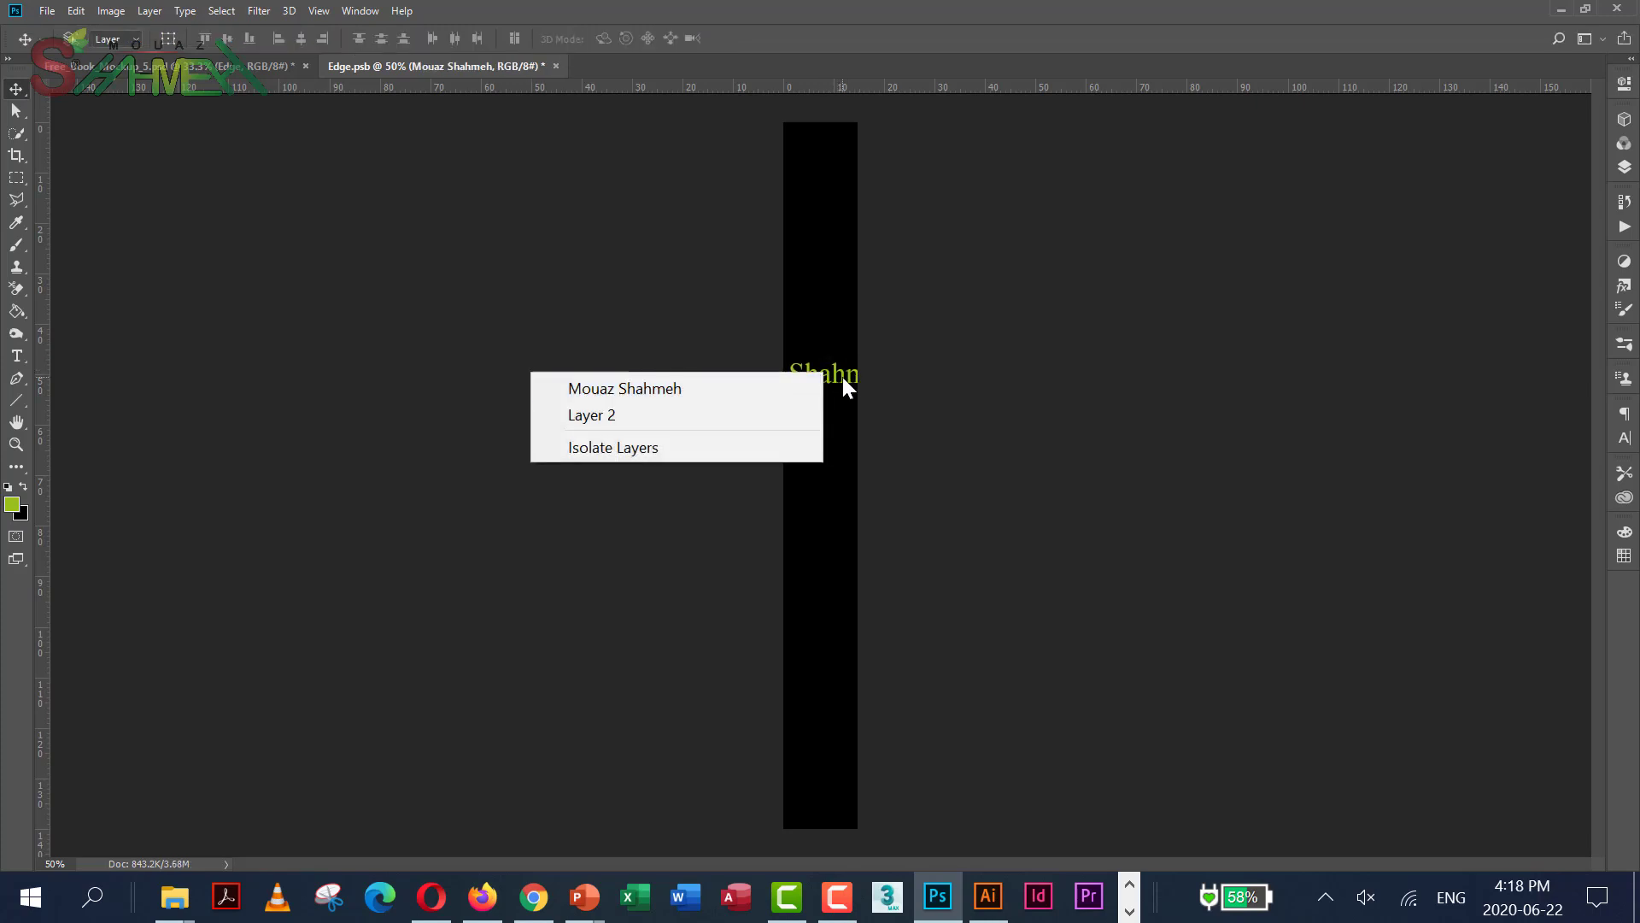
pyautogui.click(843, 378)
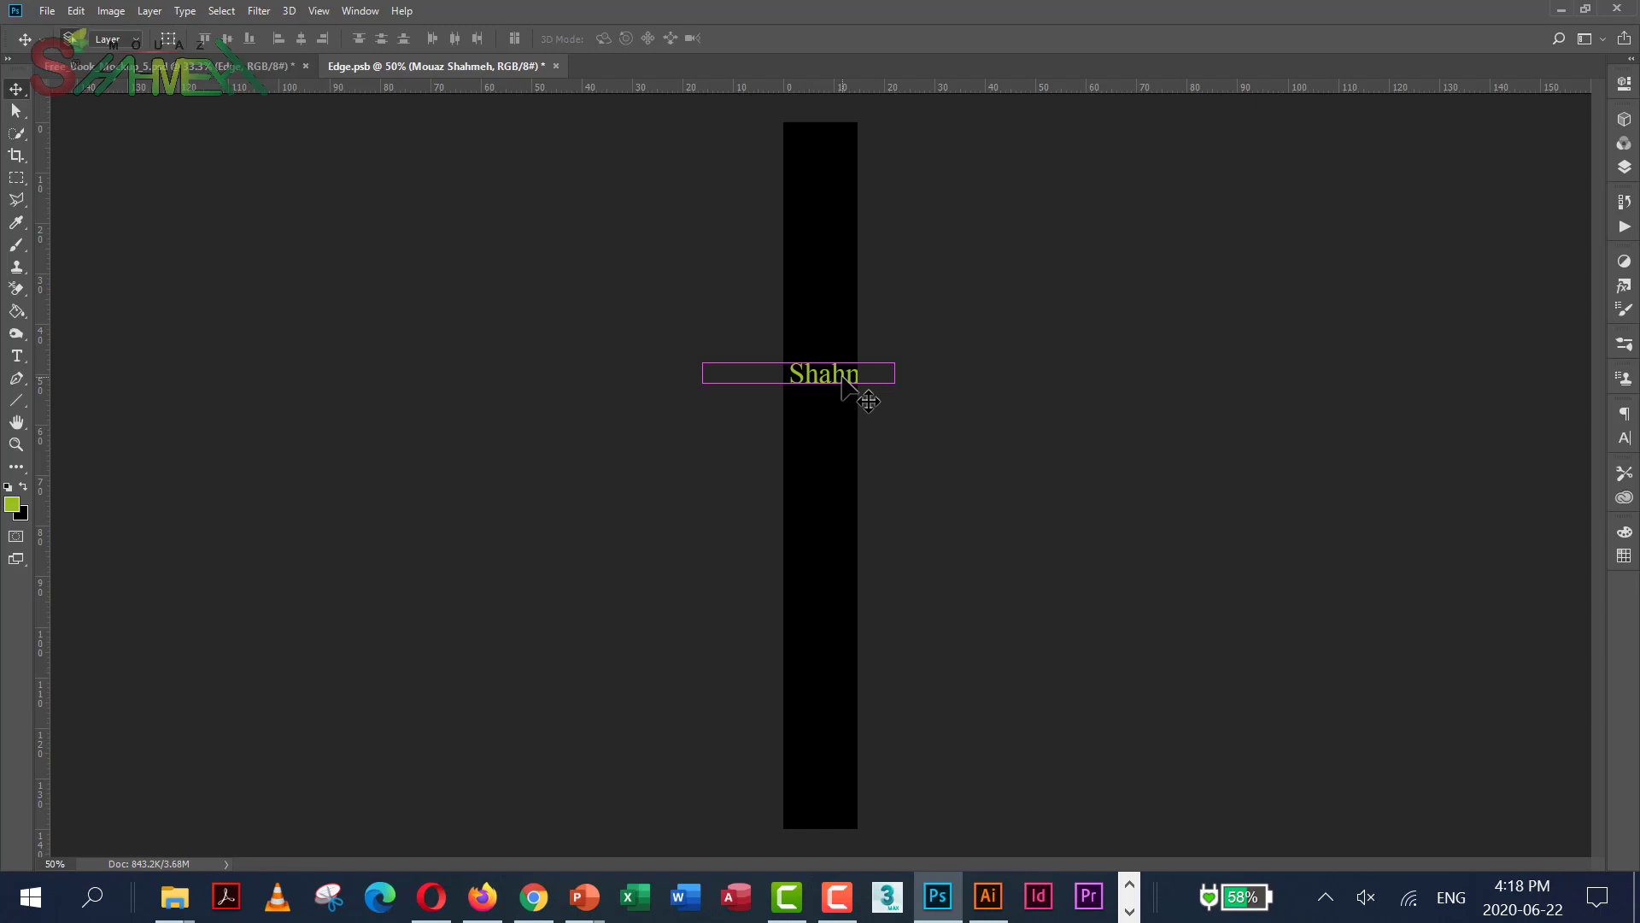
pyautogui.hotkey('ctrl', 't')
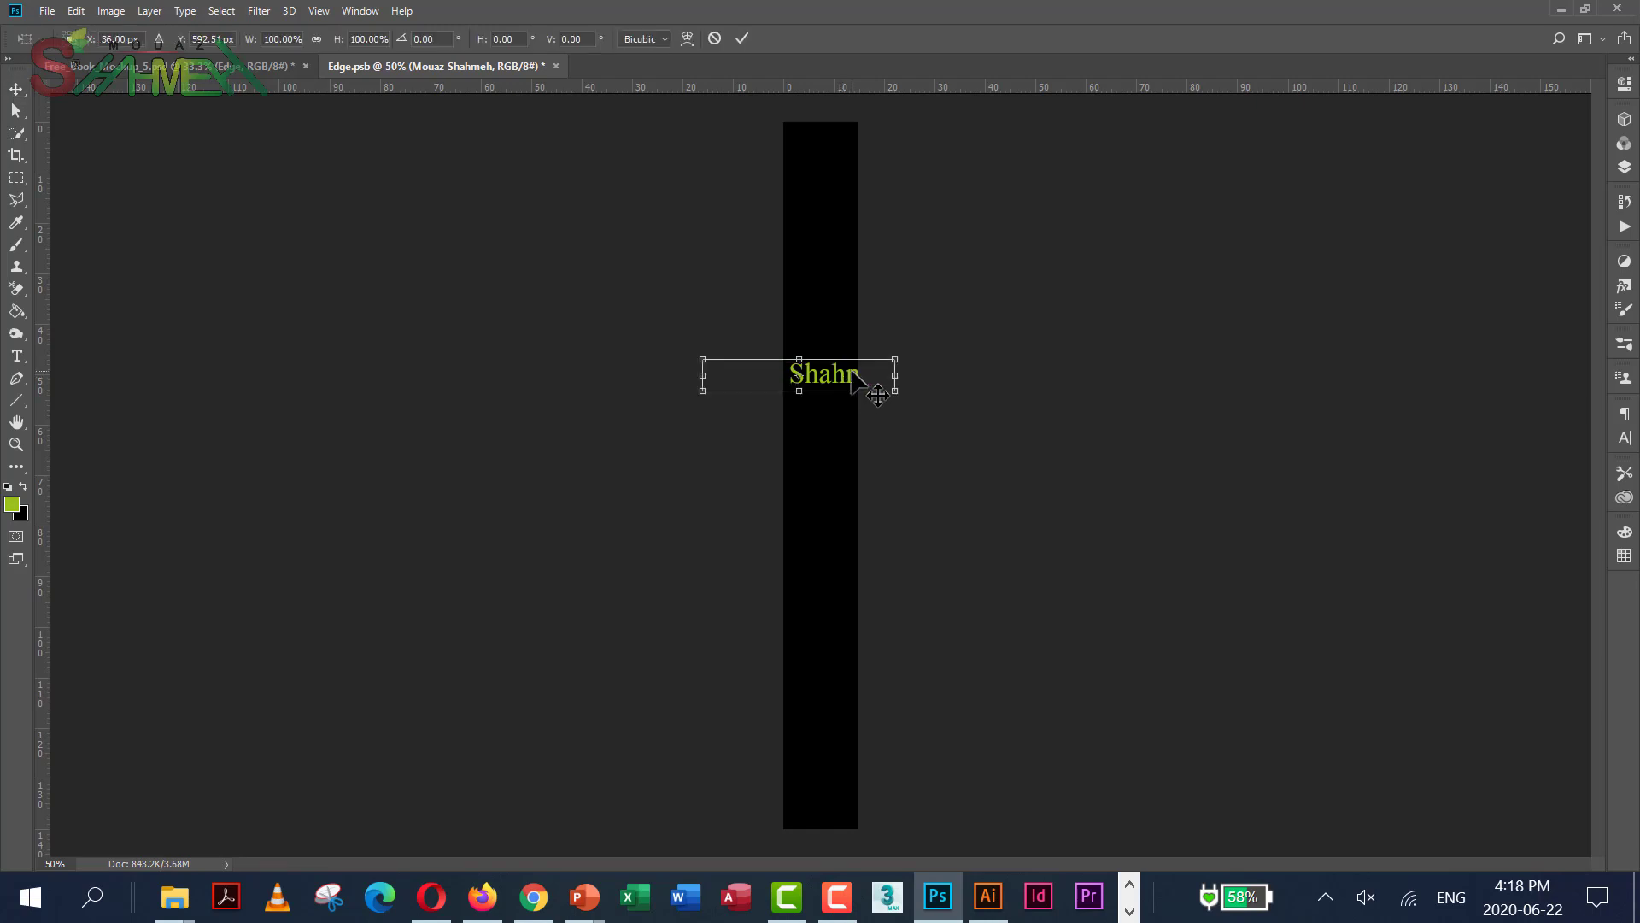
pyautogui.rightClick(852, 373)
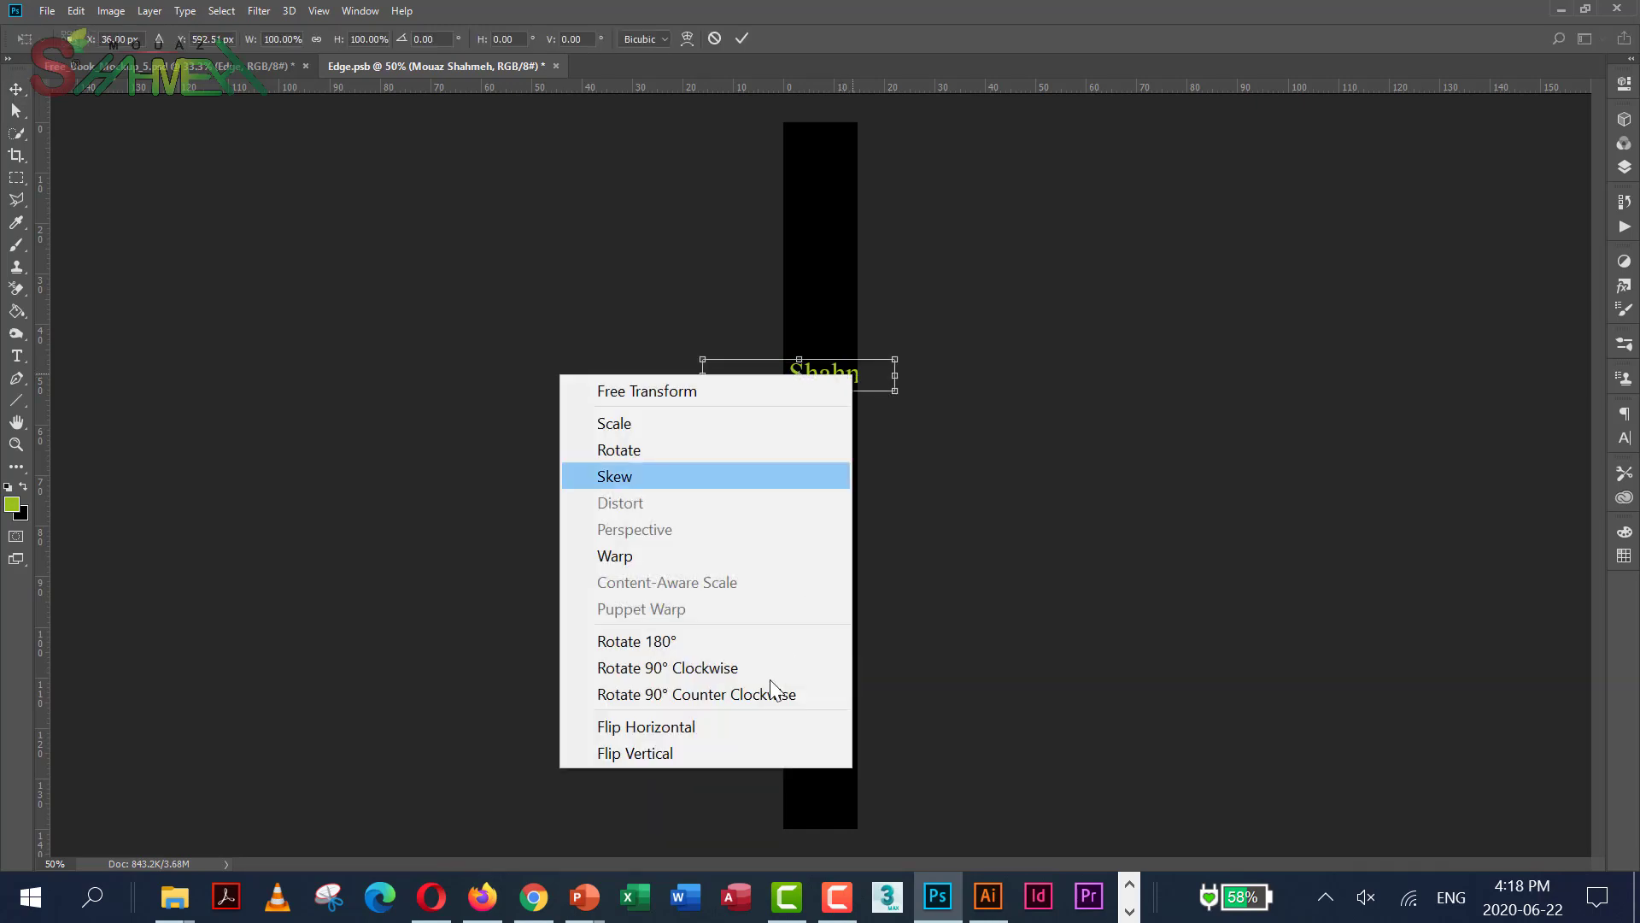
pyautogui.click(728, 675)
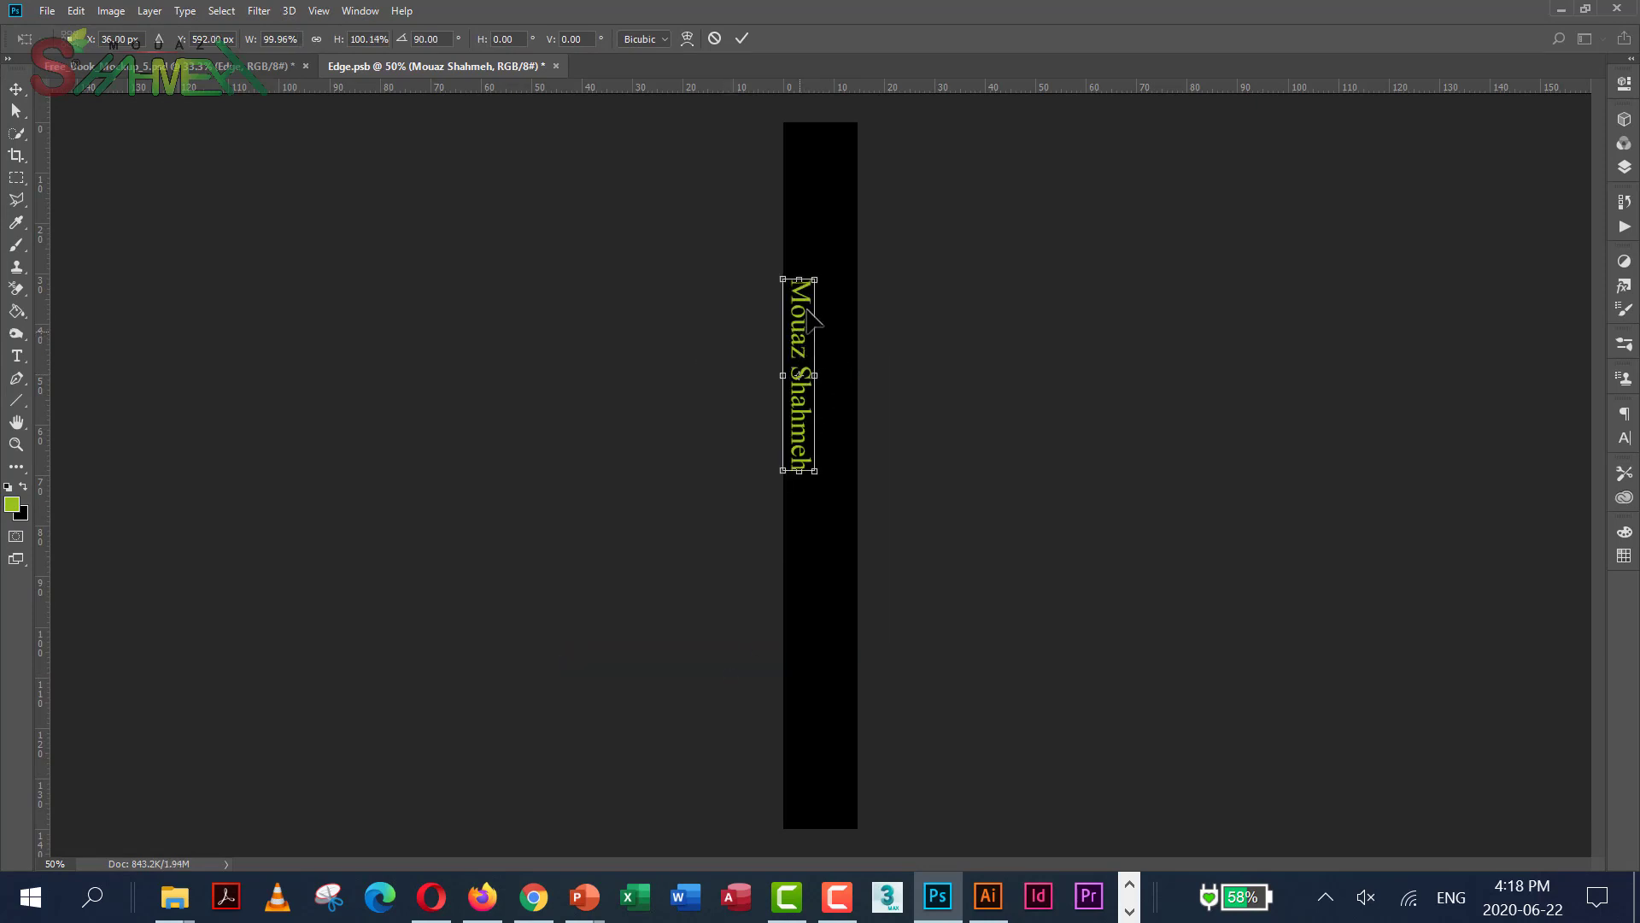
pyautogui.moveTo(808, 342); pyautogui.dragTo(829, 224)
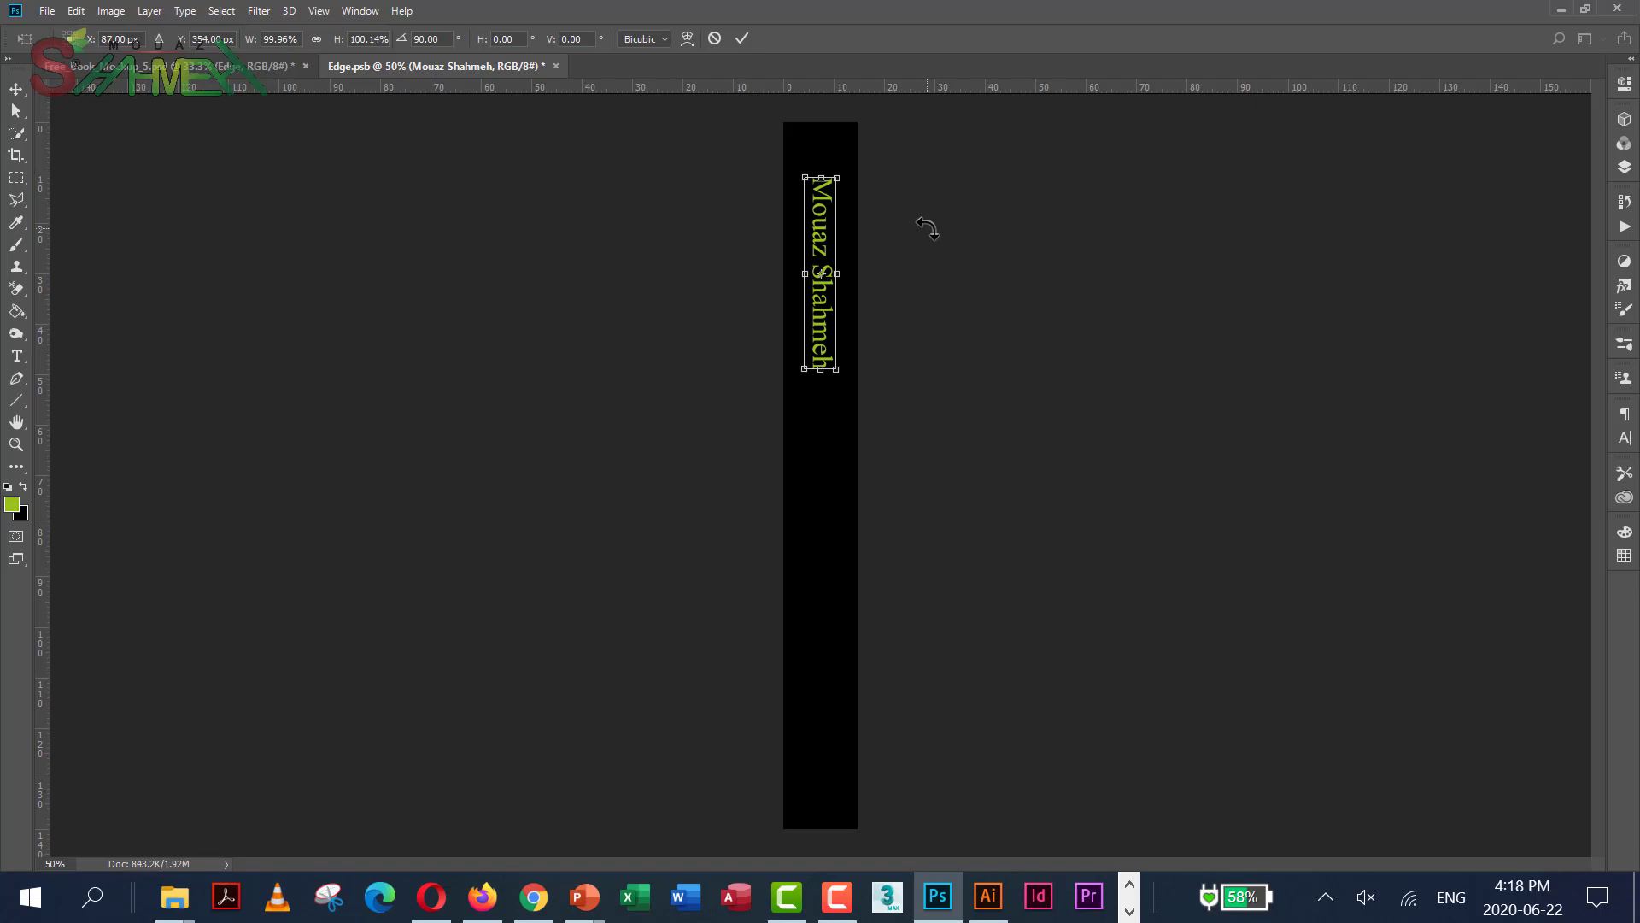
pyautogui.press('Return')
pyautogui.hotkey('ctrl', 'j')
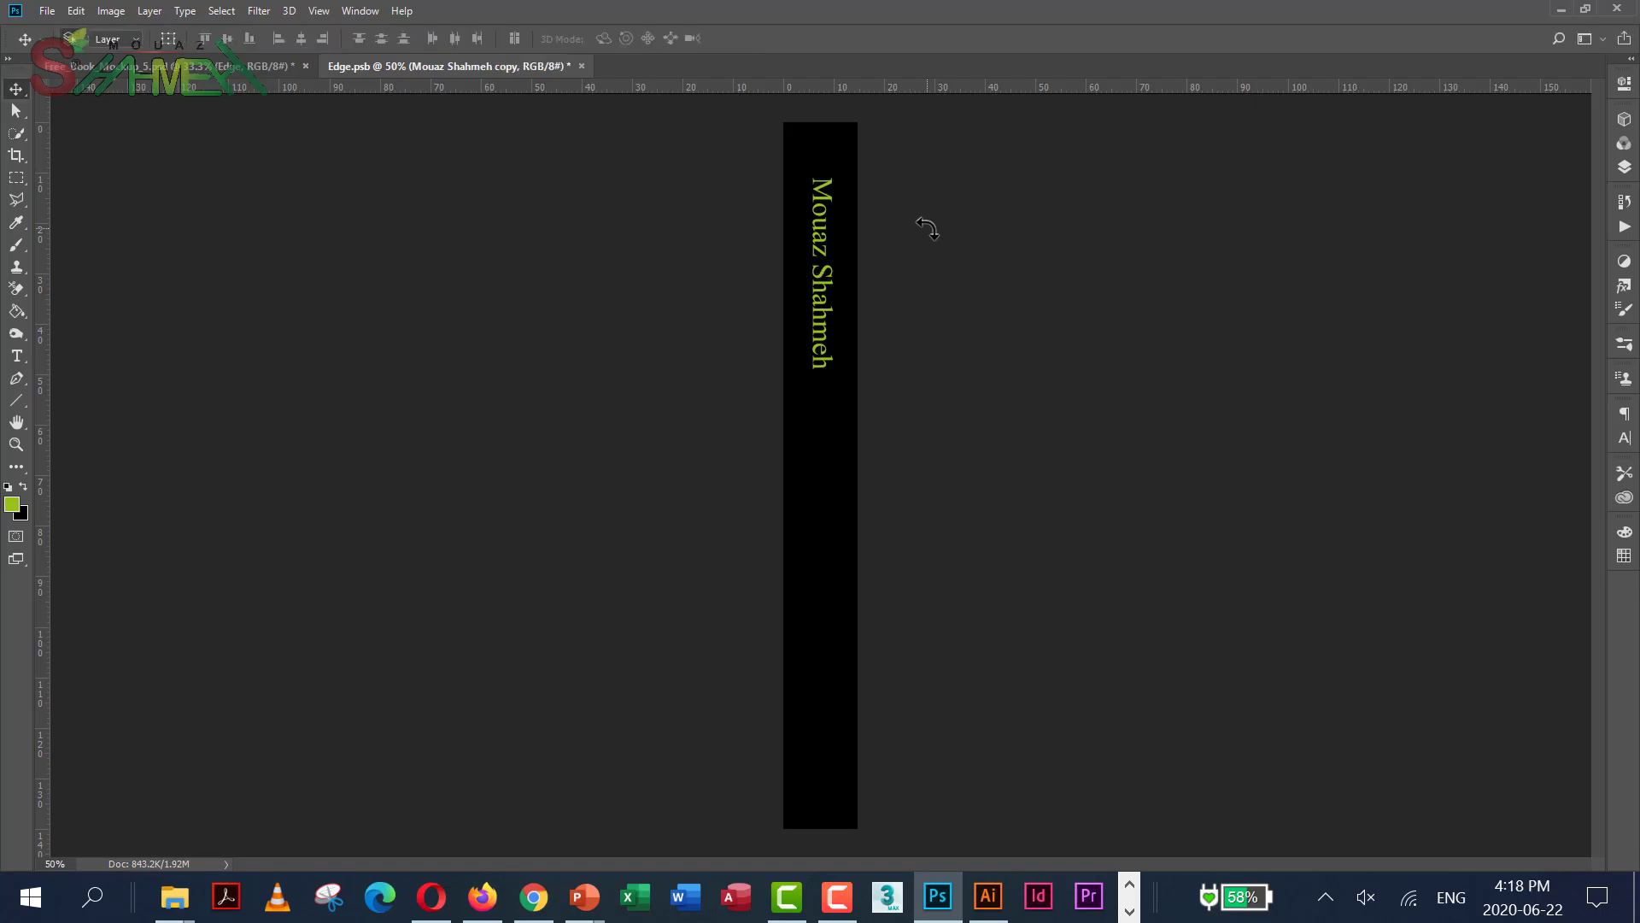
# Move the duplicated name text down the spine, below the original
pyautogui.moveTo(825, 249); pyautogui.dragTo(828, 622)
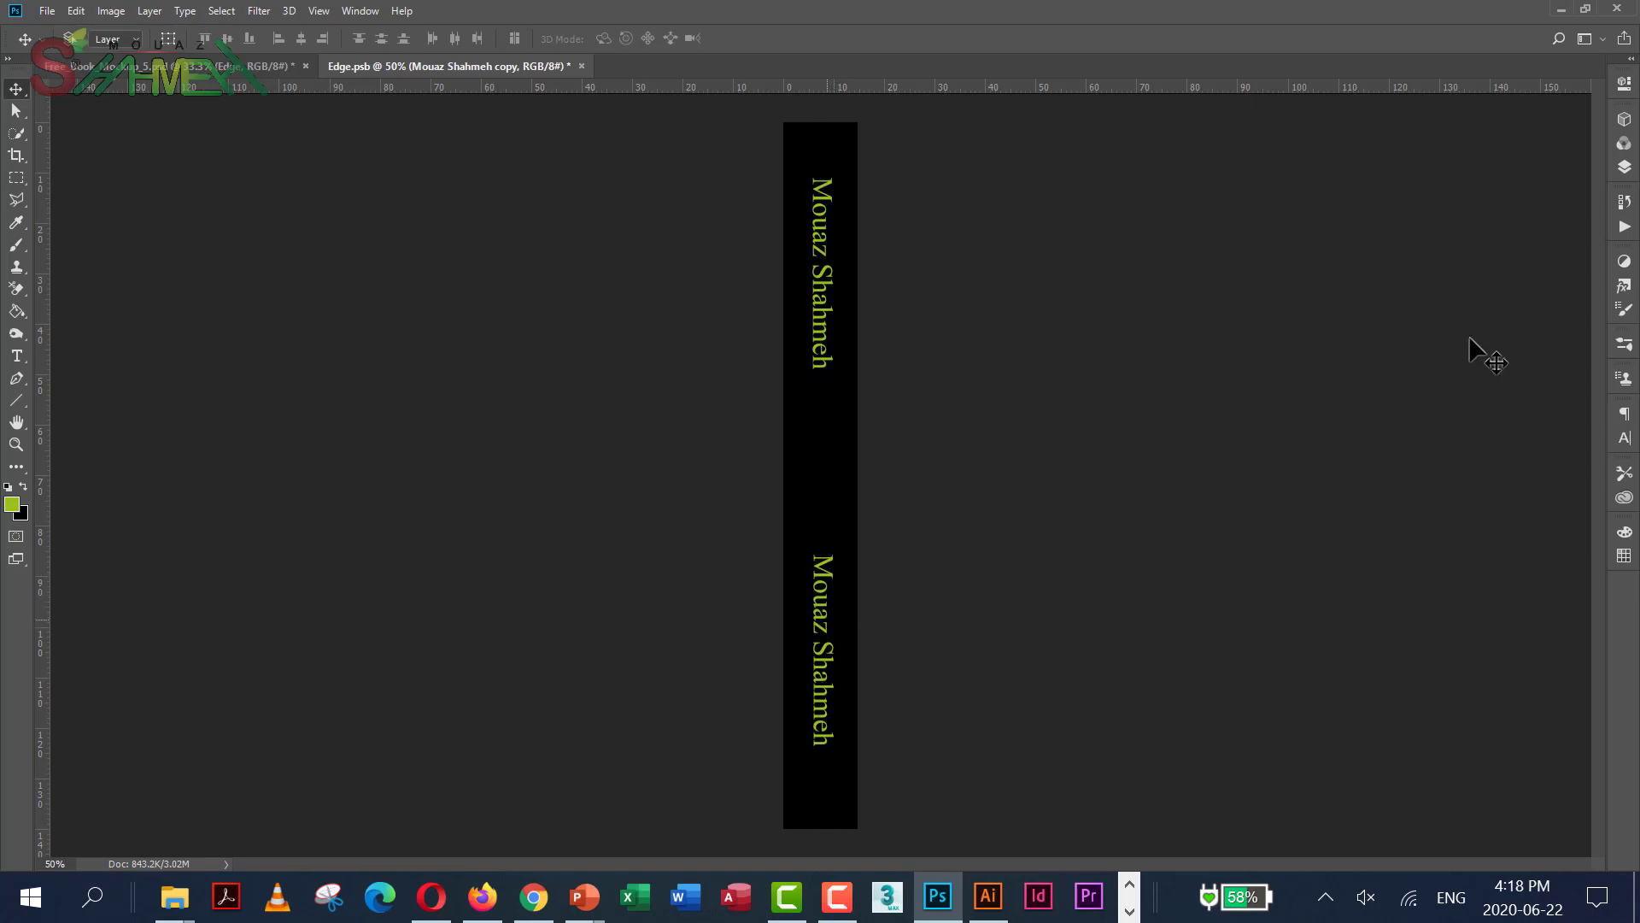
pyautogui.click(1624, 167)
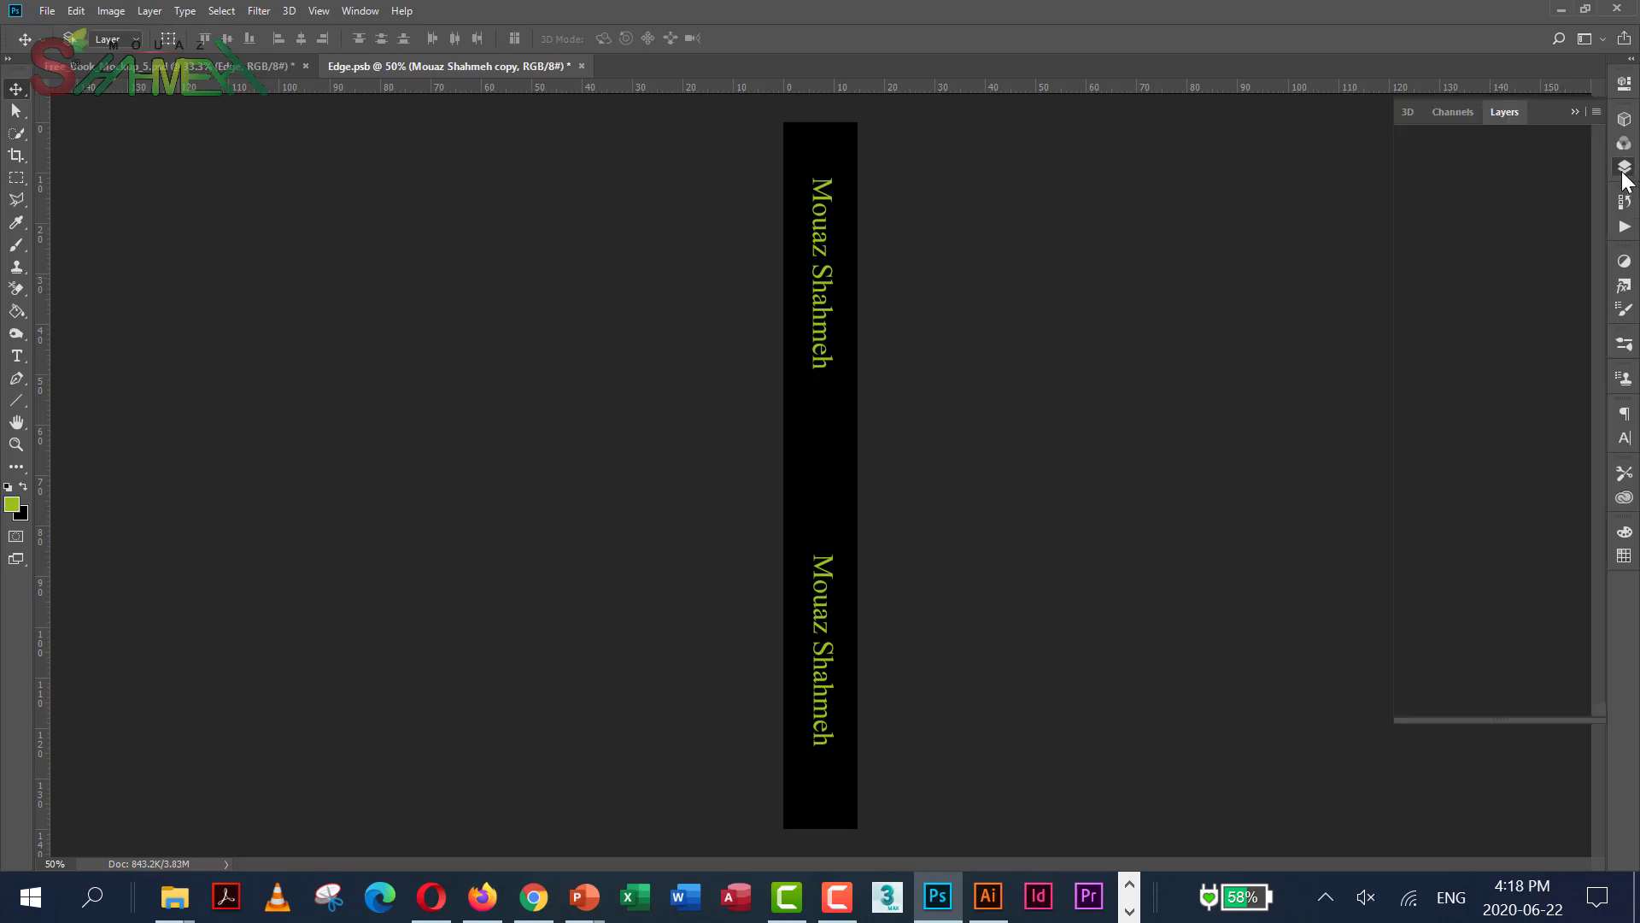
pyautogui.click(1625, 166)
pyautogui.click(1624, 166)
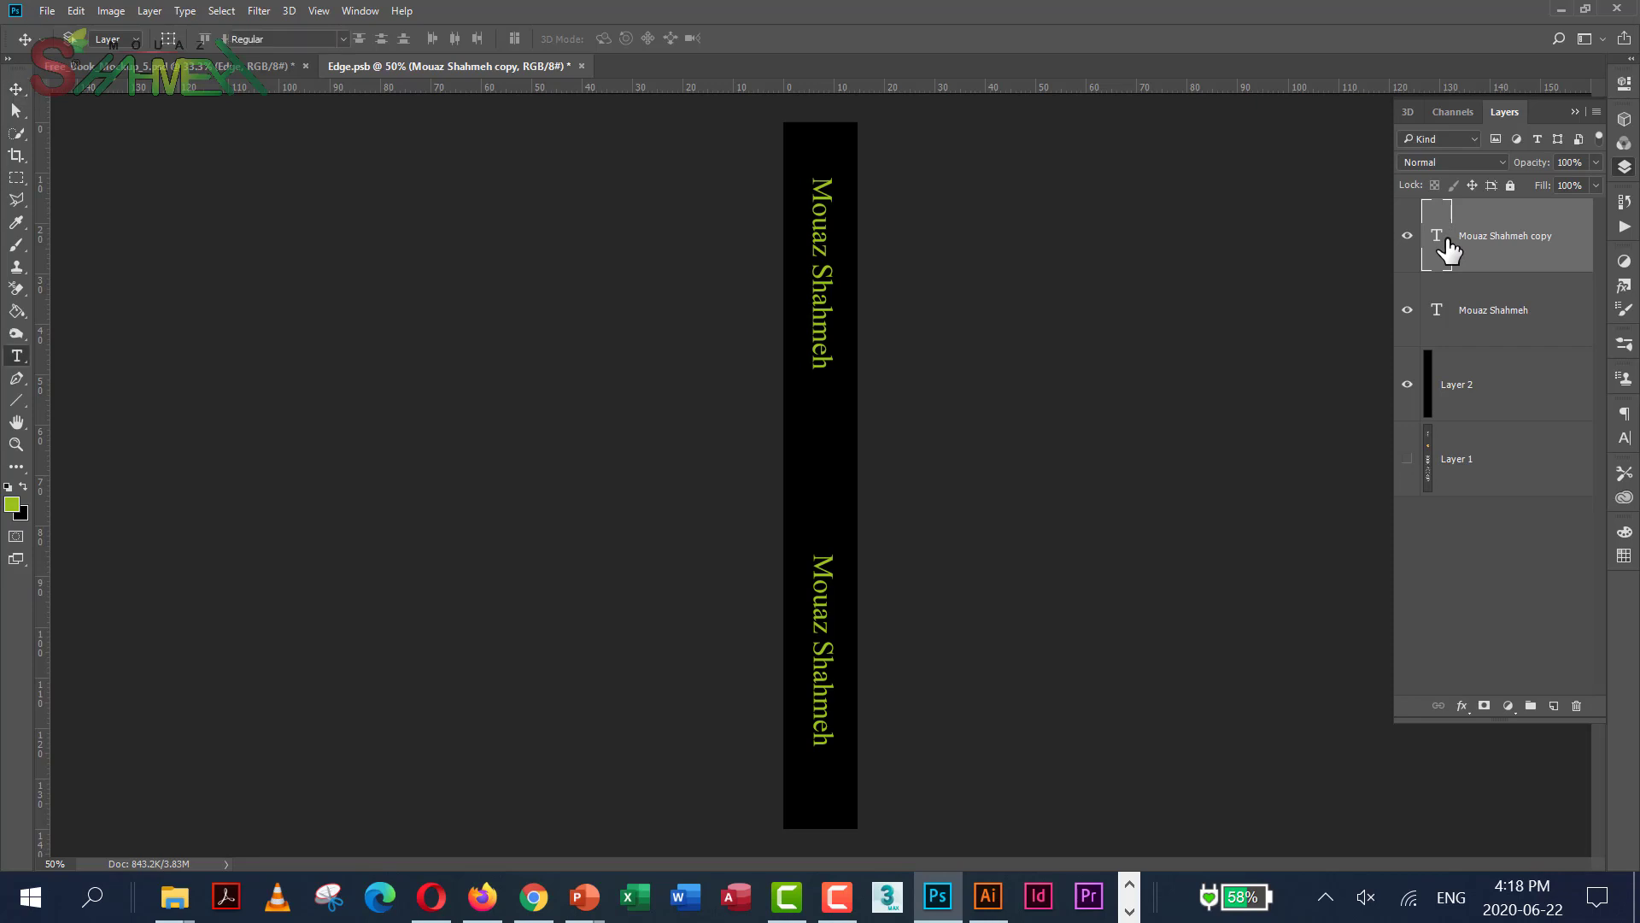
# Replace the duplicate's text with 'Graphic Design' and select all of it
pyautogui.doubleClick(1447, 242)
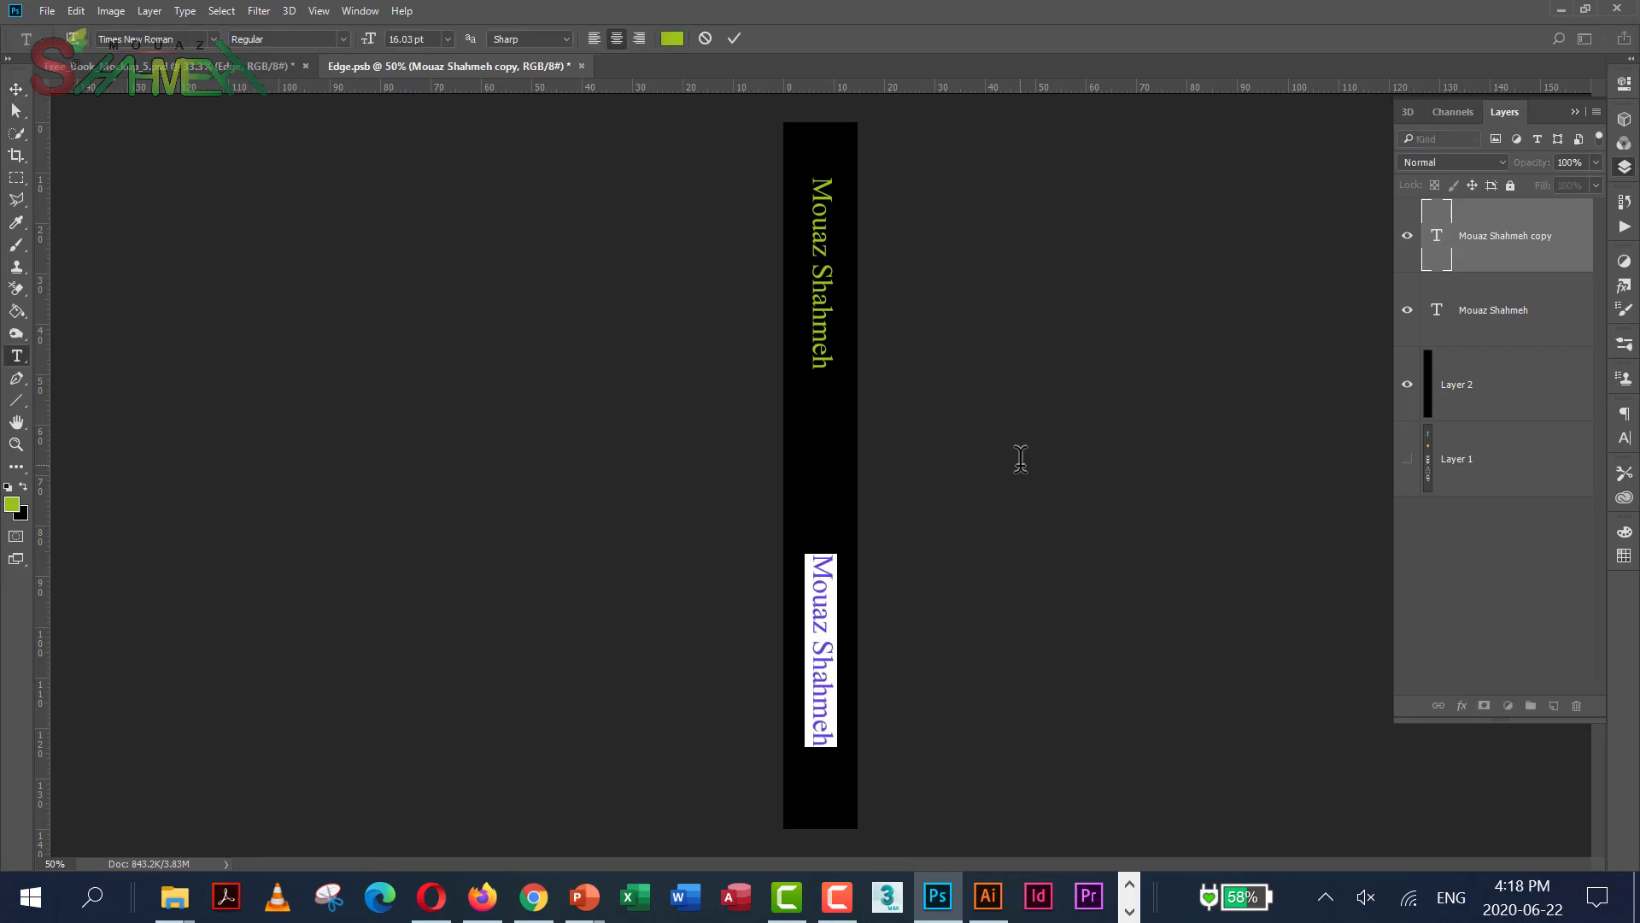
pyautogui.hotkey('ctrl', 'h')
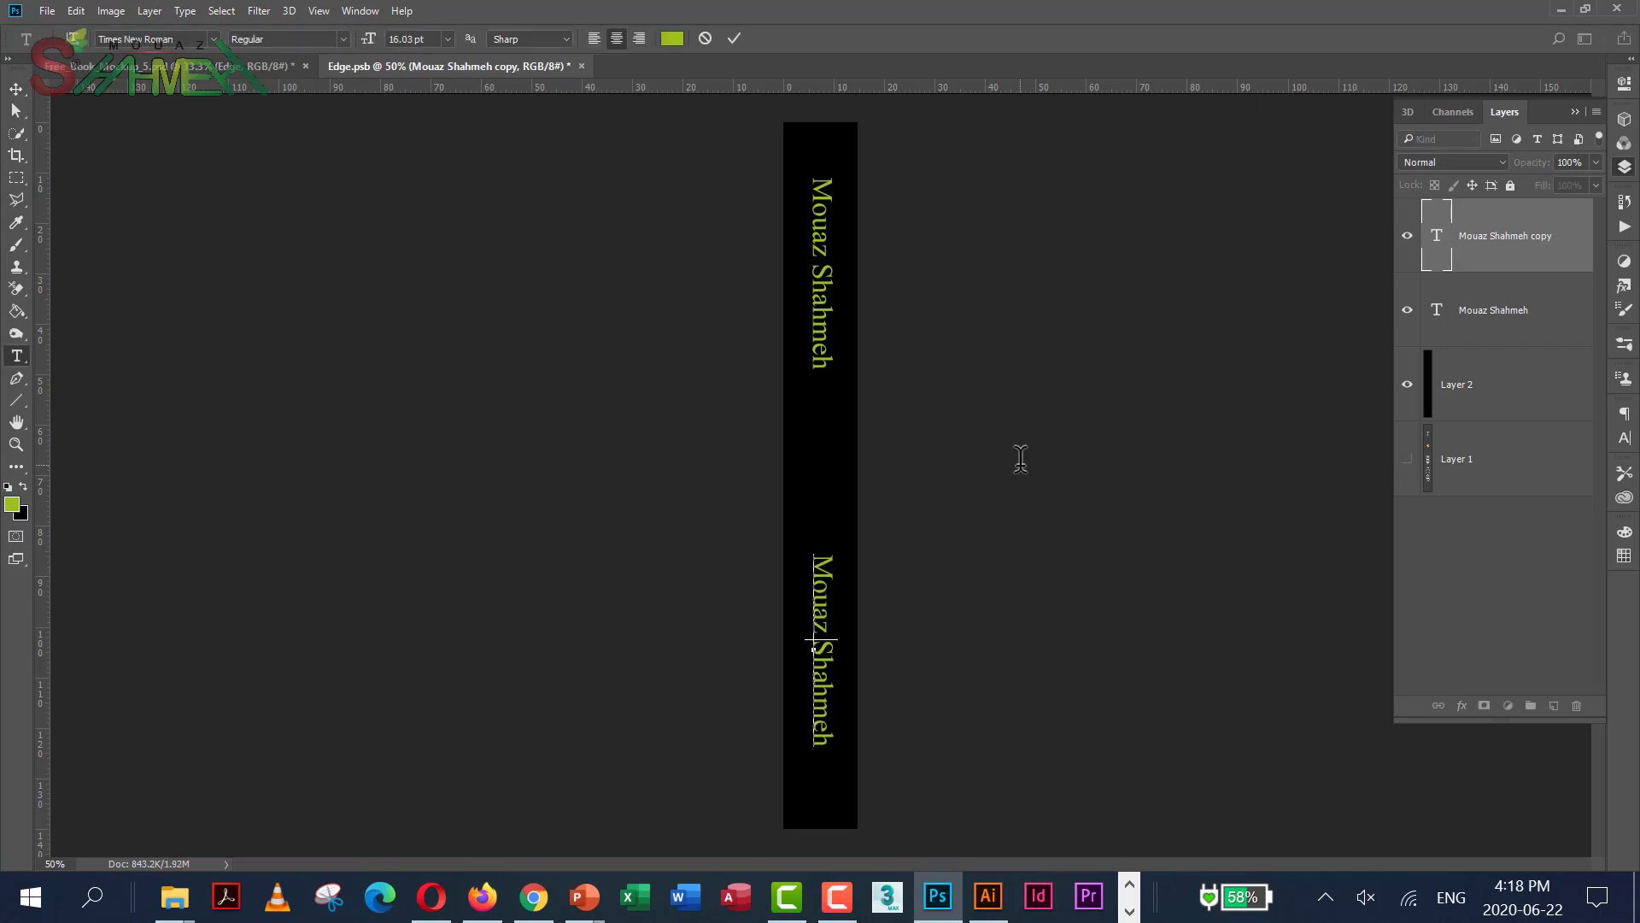
pyautogui.write('Grea')
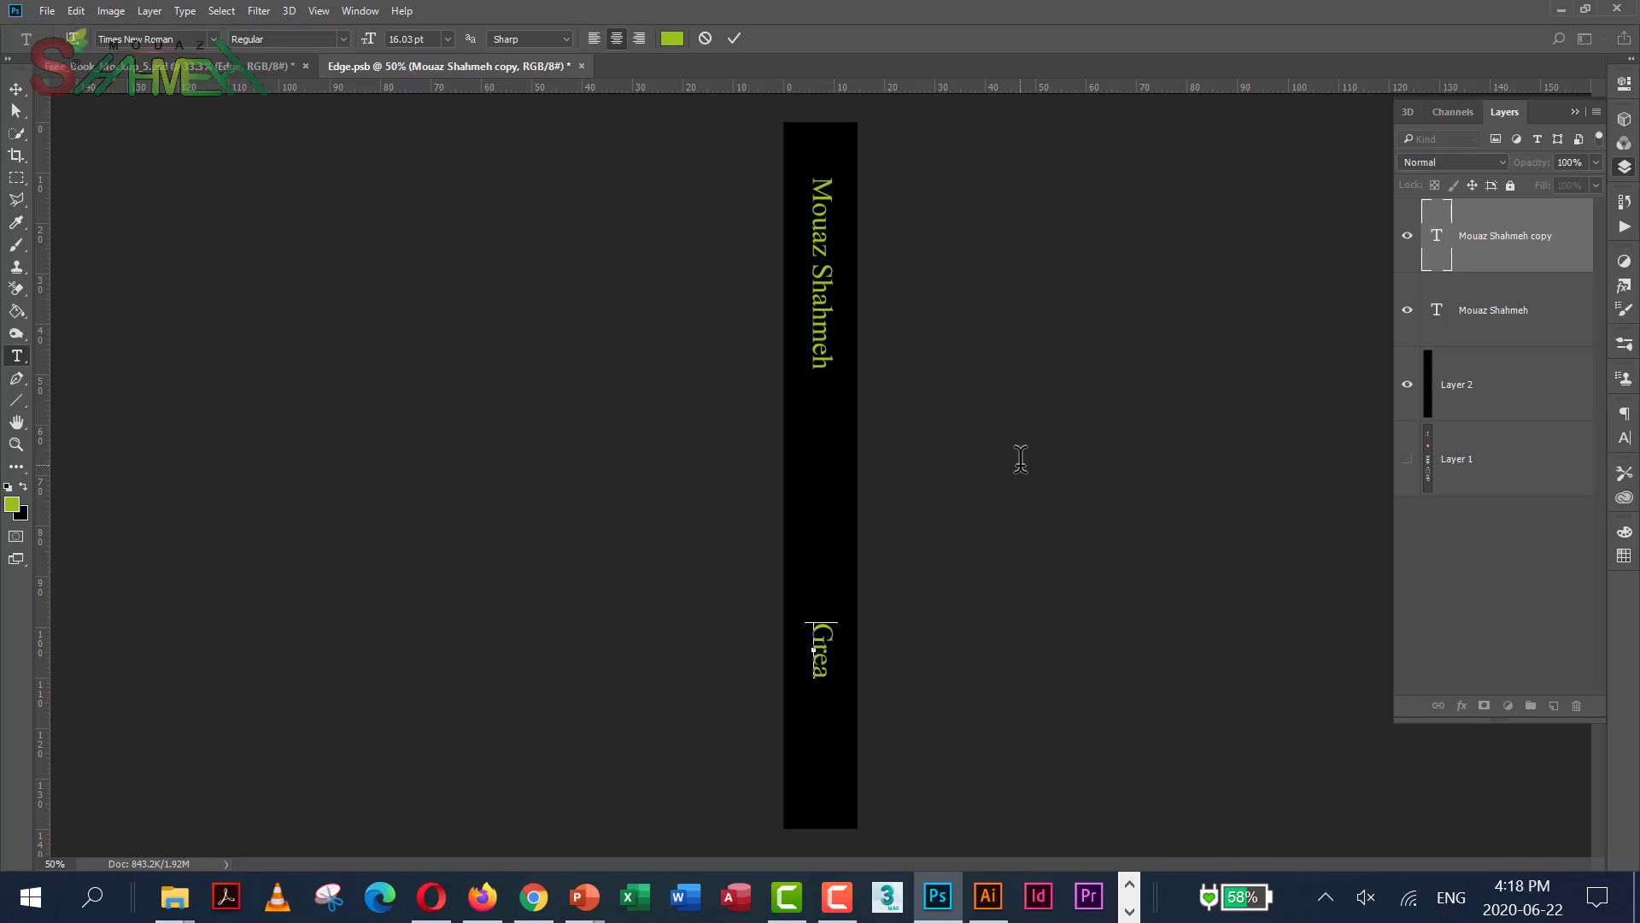
pyautogui.press('BackSpace')
pyautogui.press('BackSpace')
pyautogui.write('aphic Desi')
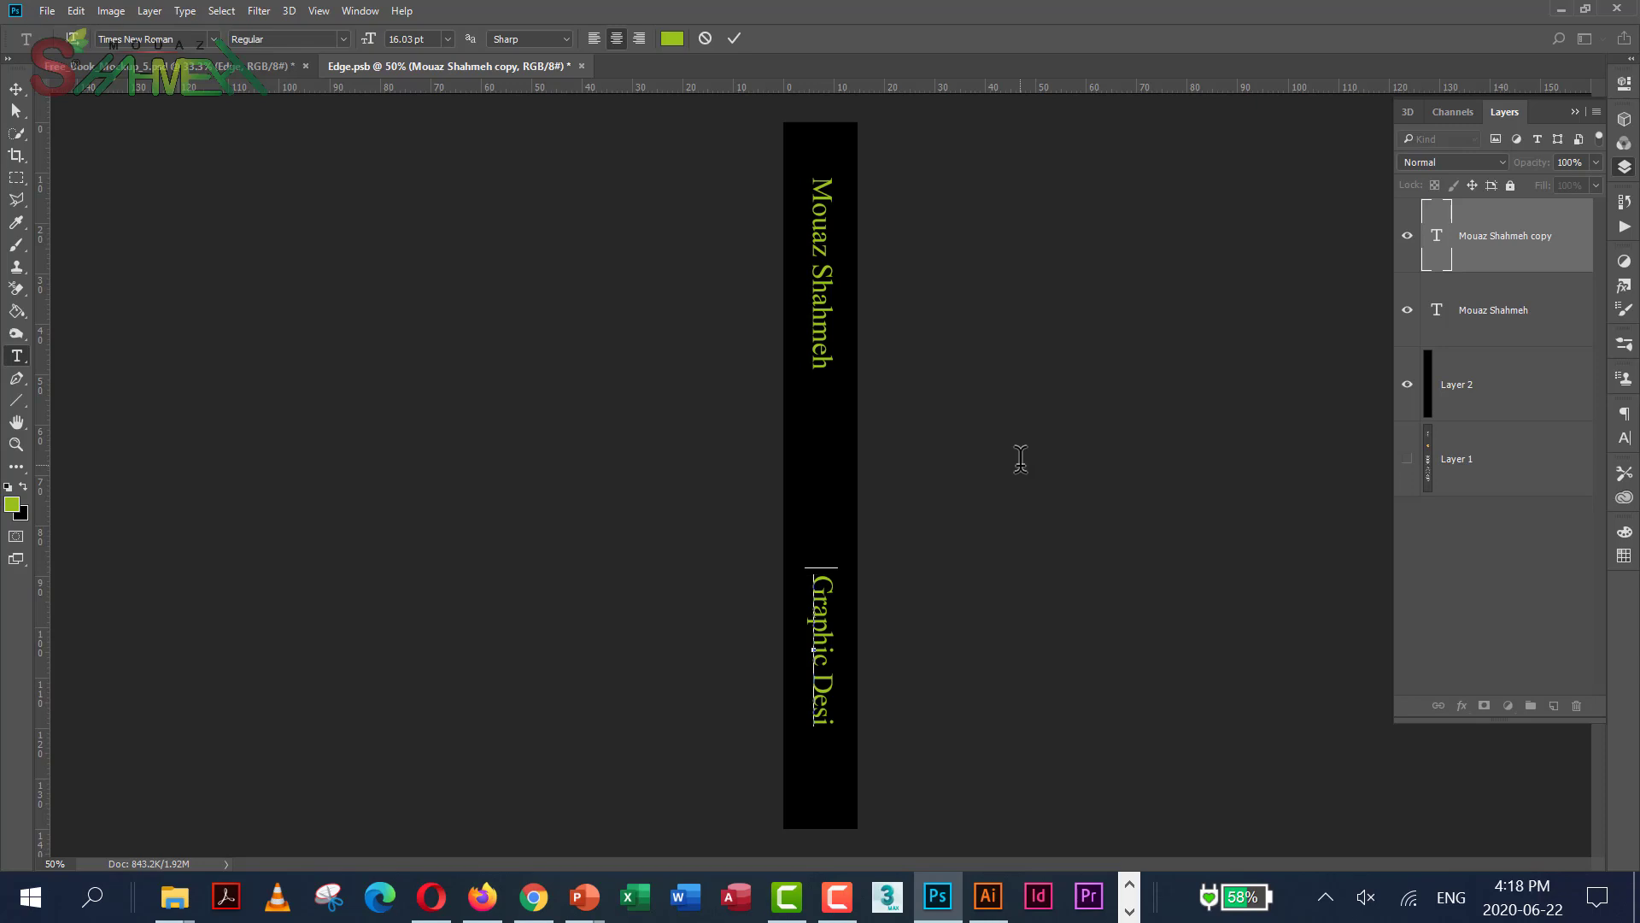
pyautogui.write('gn')
pyautogui.hotkey('ctrl', 'a')
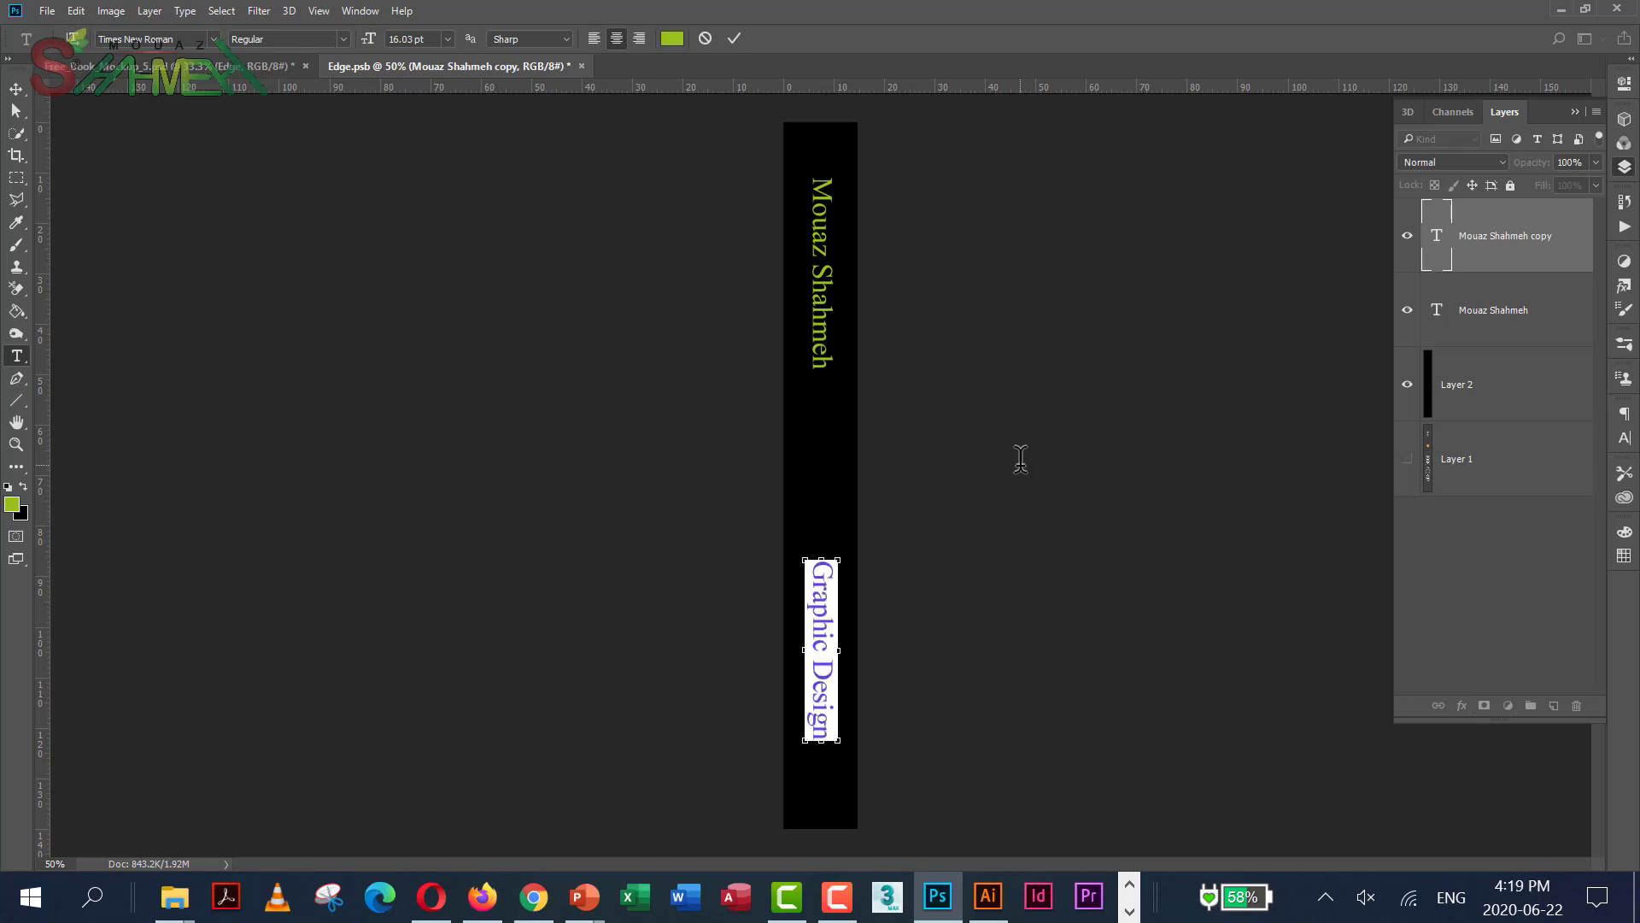
# Color the Graphic Design spine text white (#ffffff) and commit the edit
pyautogui.click(674, 39)
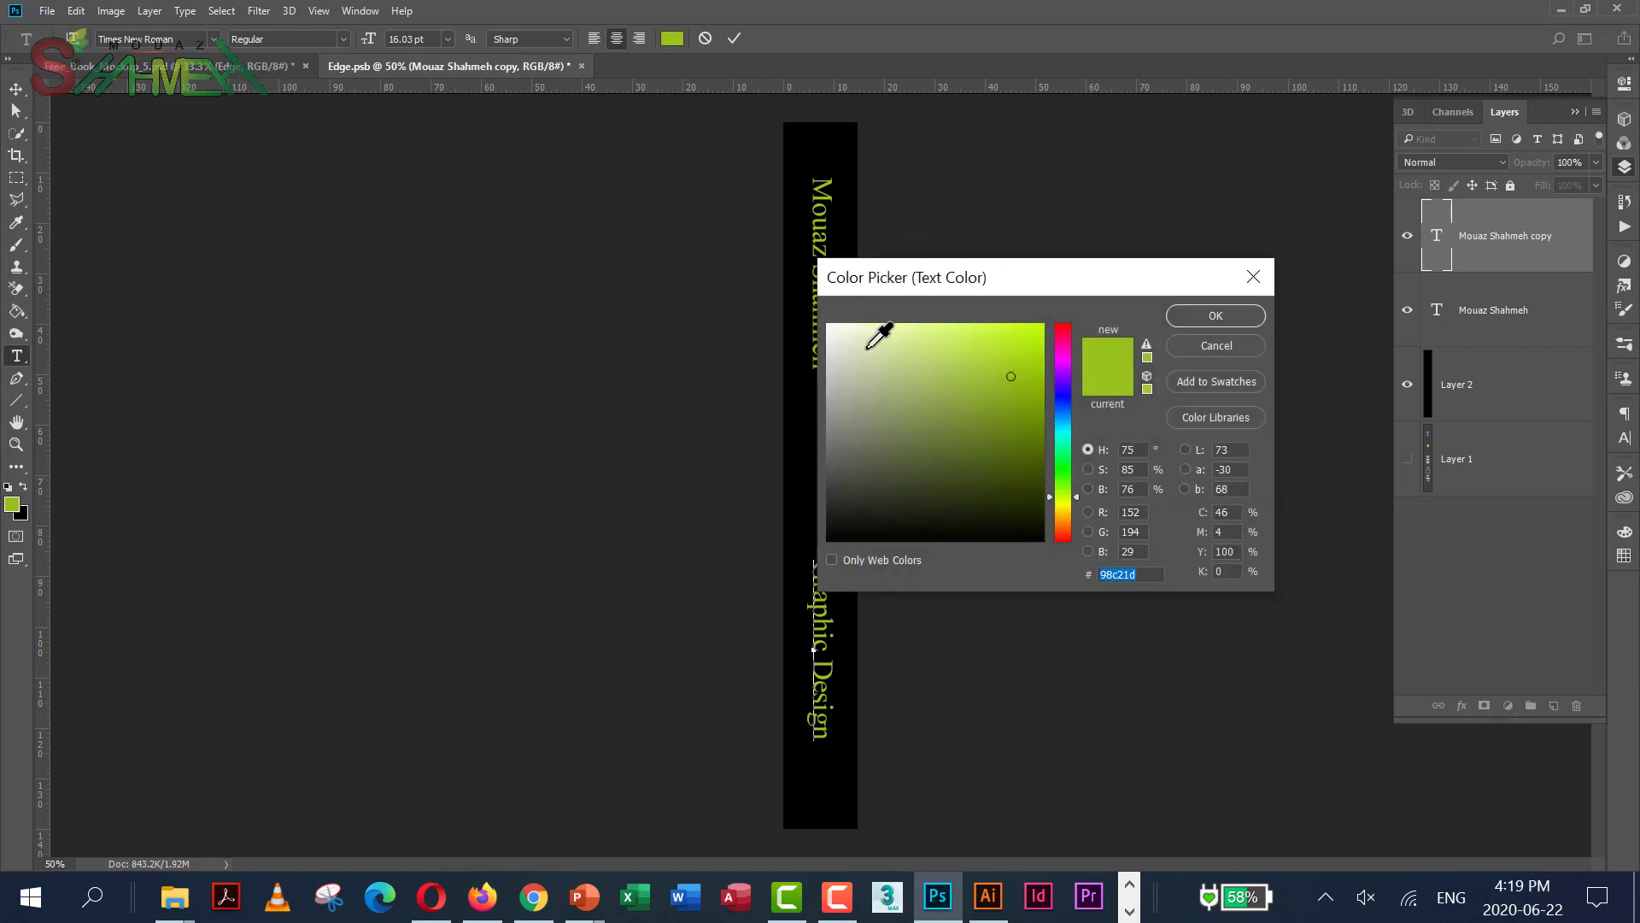
pyautogui.moveTo(863, 327)
pyautogui.mouseDown()
pyautogui.moveTo(846, 341)
pyautogui.moveTo(816, 316)
pyautogui.mouseUp()
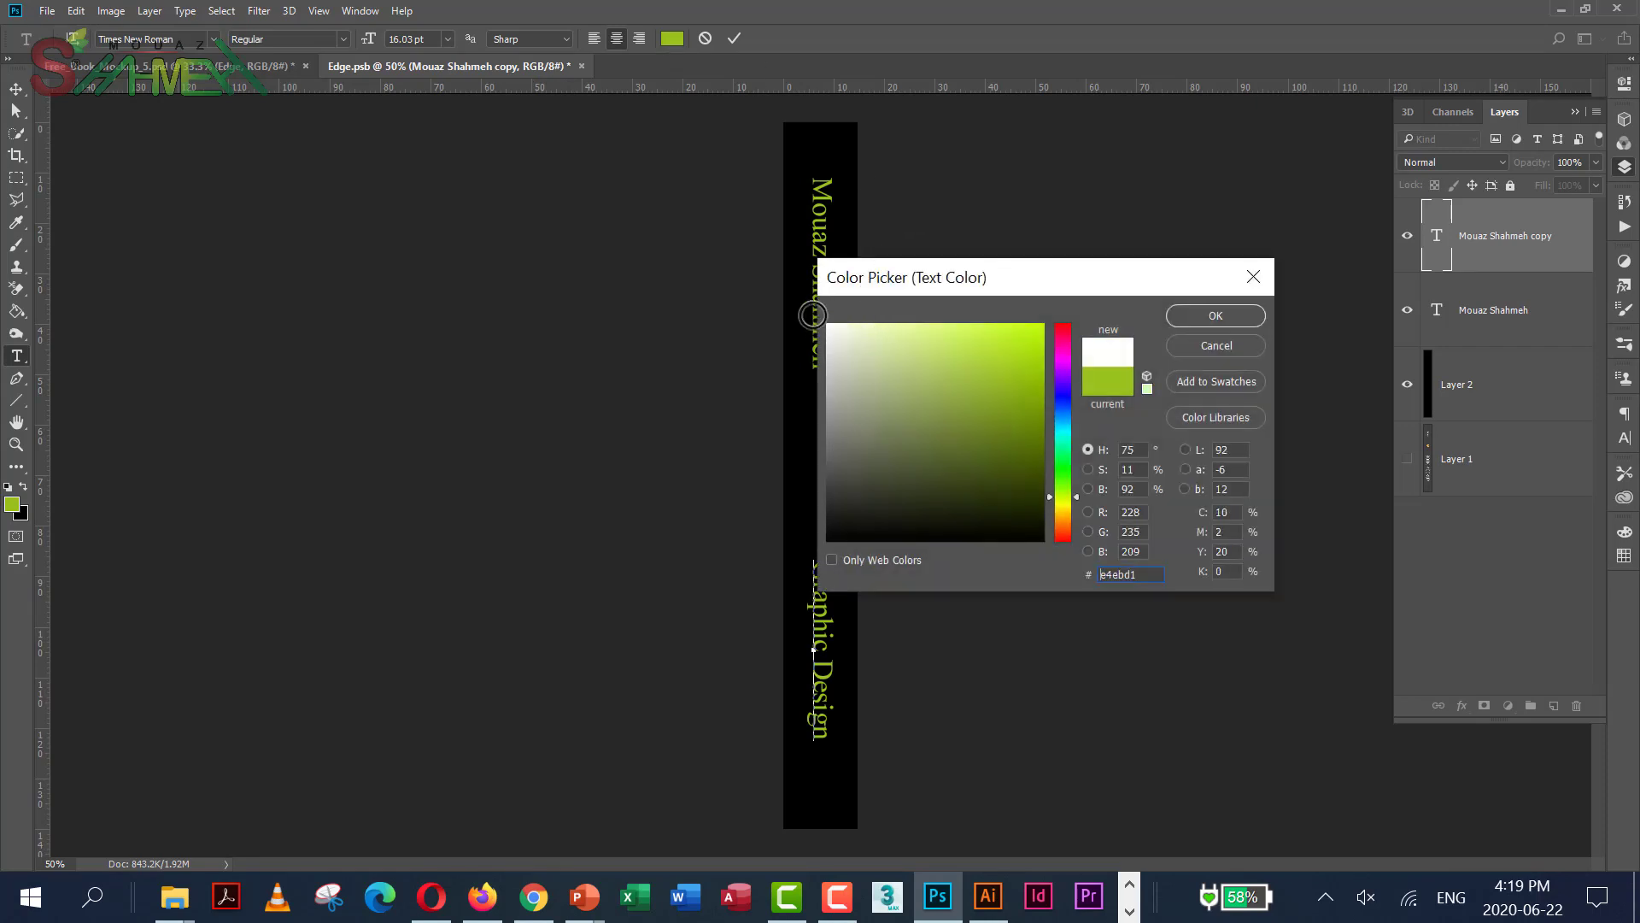
pyautogui.click(1216, 315)
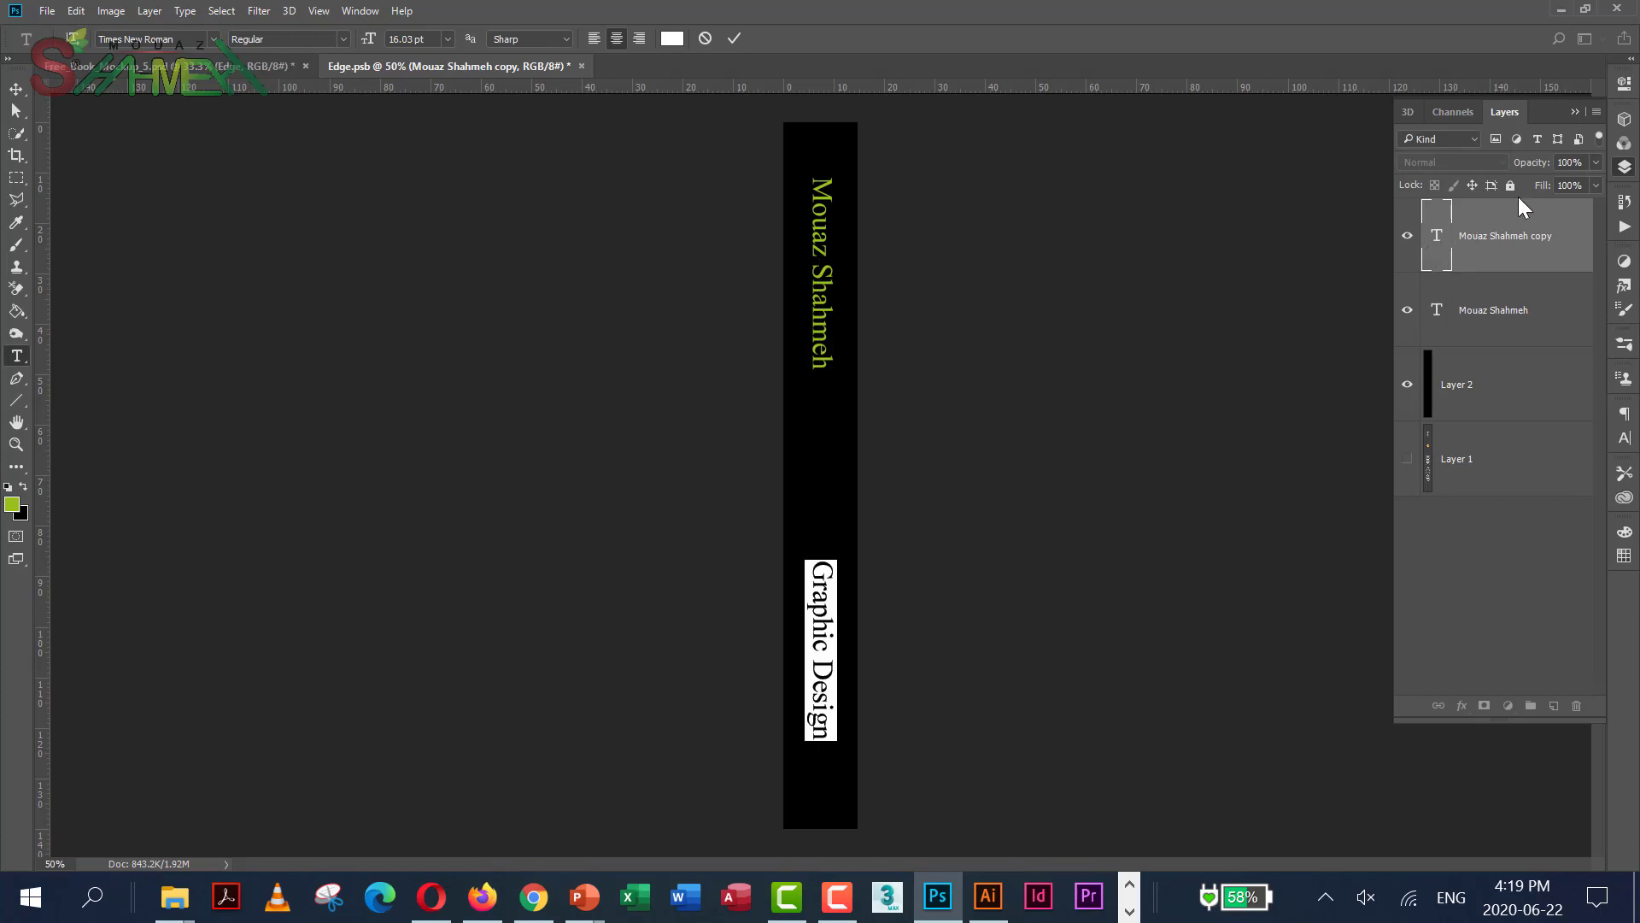
pyautogui.click(1575, 112)
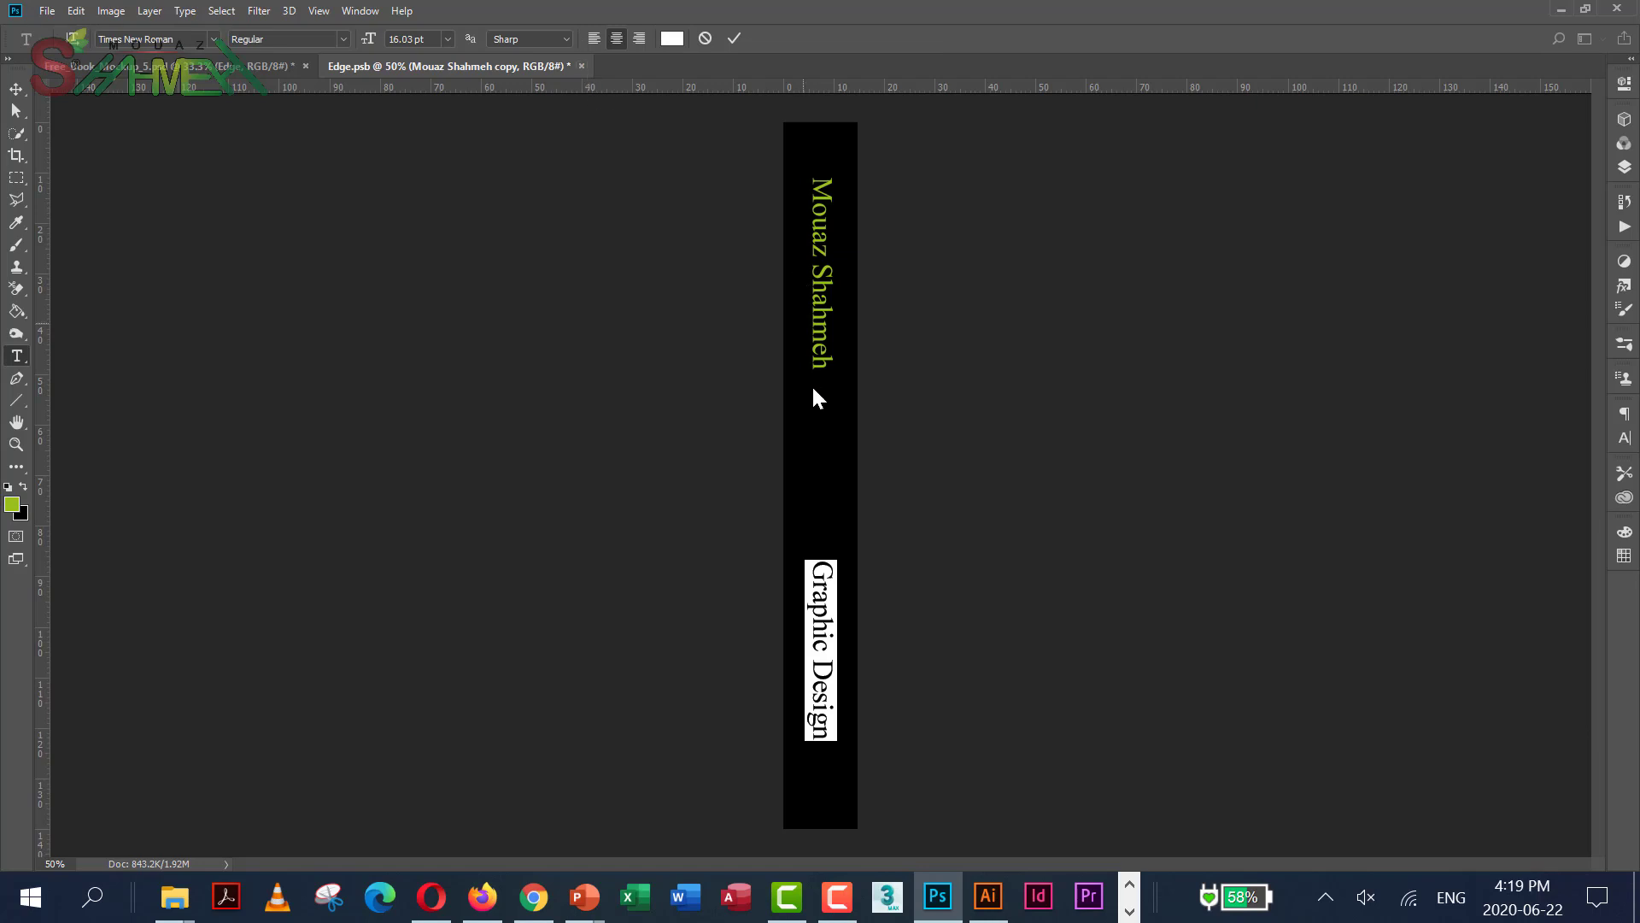
pyautogui.click(15, 89)
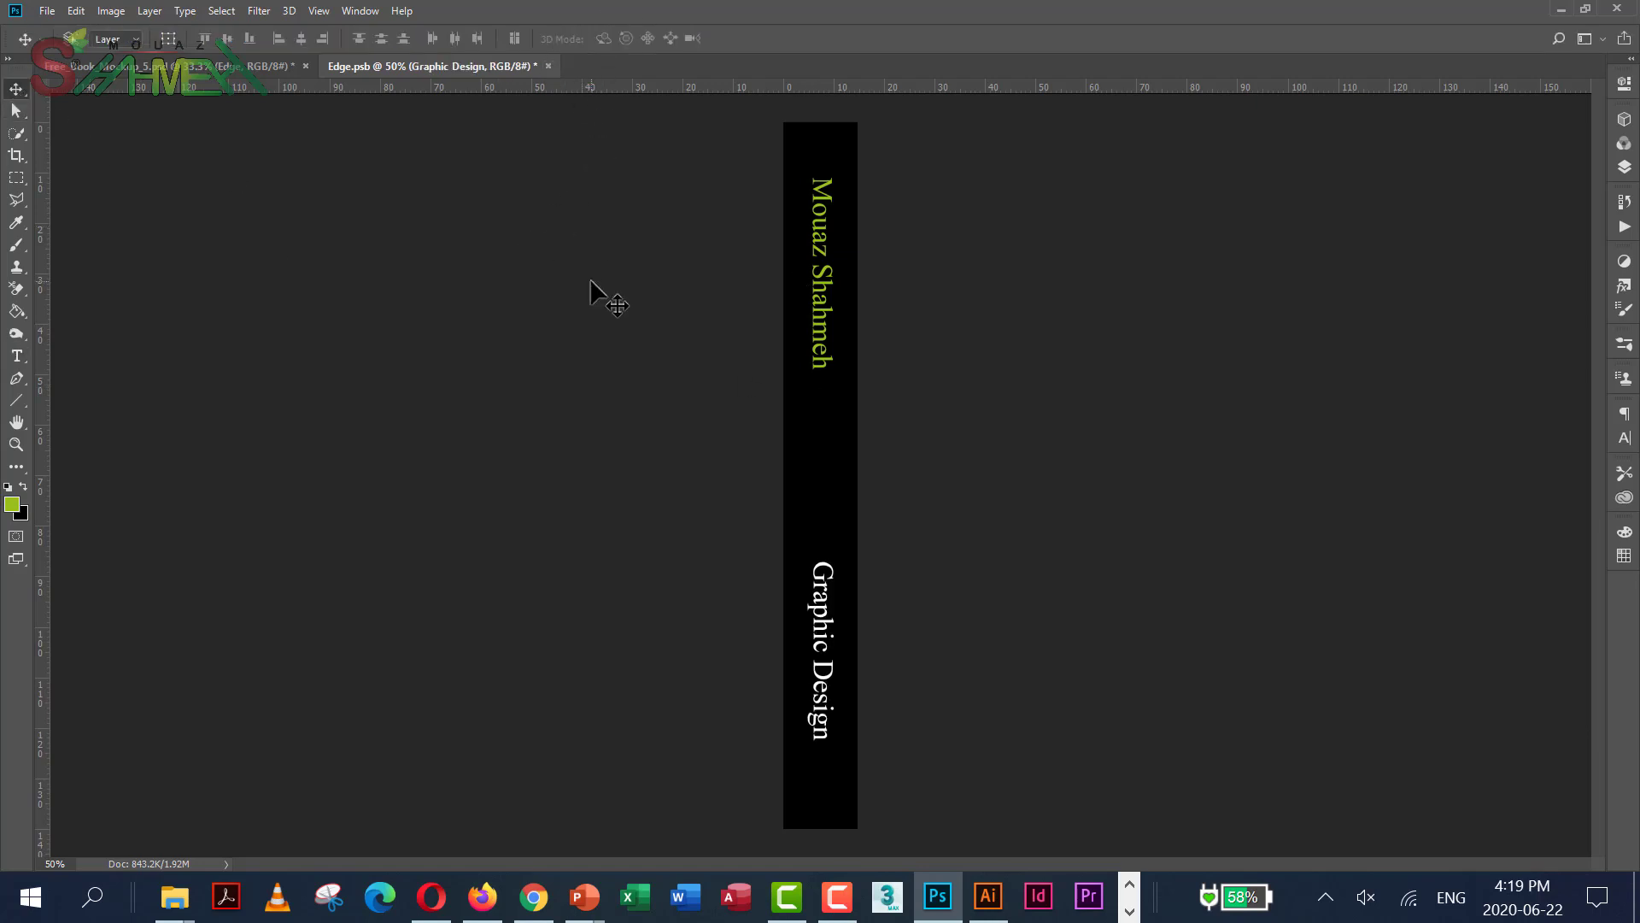
# Close Edge.psb and save the changes, returning to the book mockup
pyautogui.click(549, 66)
pyautogui.click(757, 342)
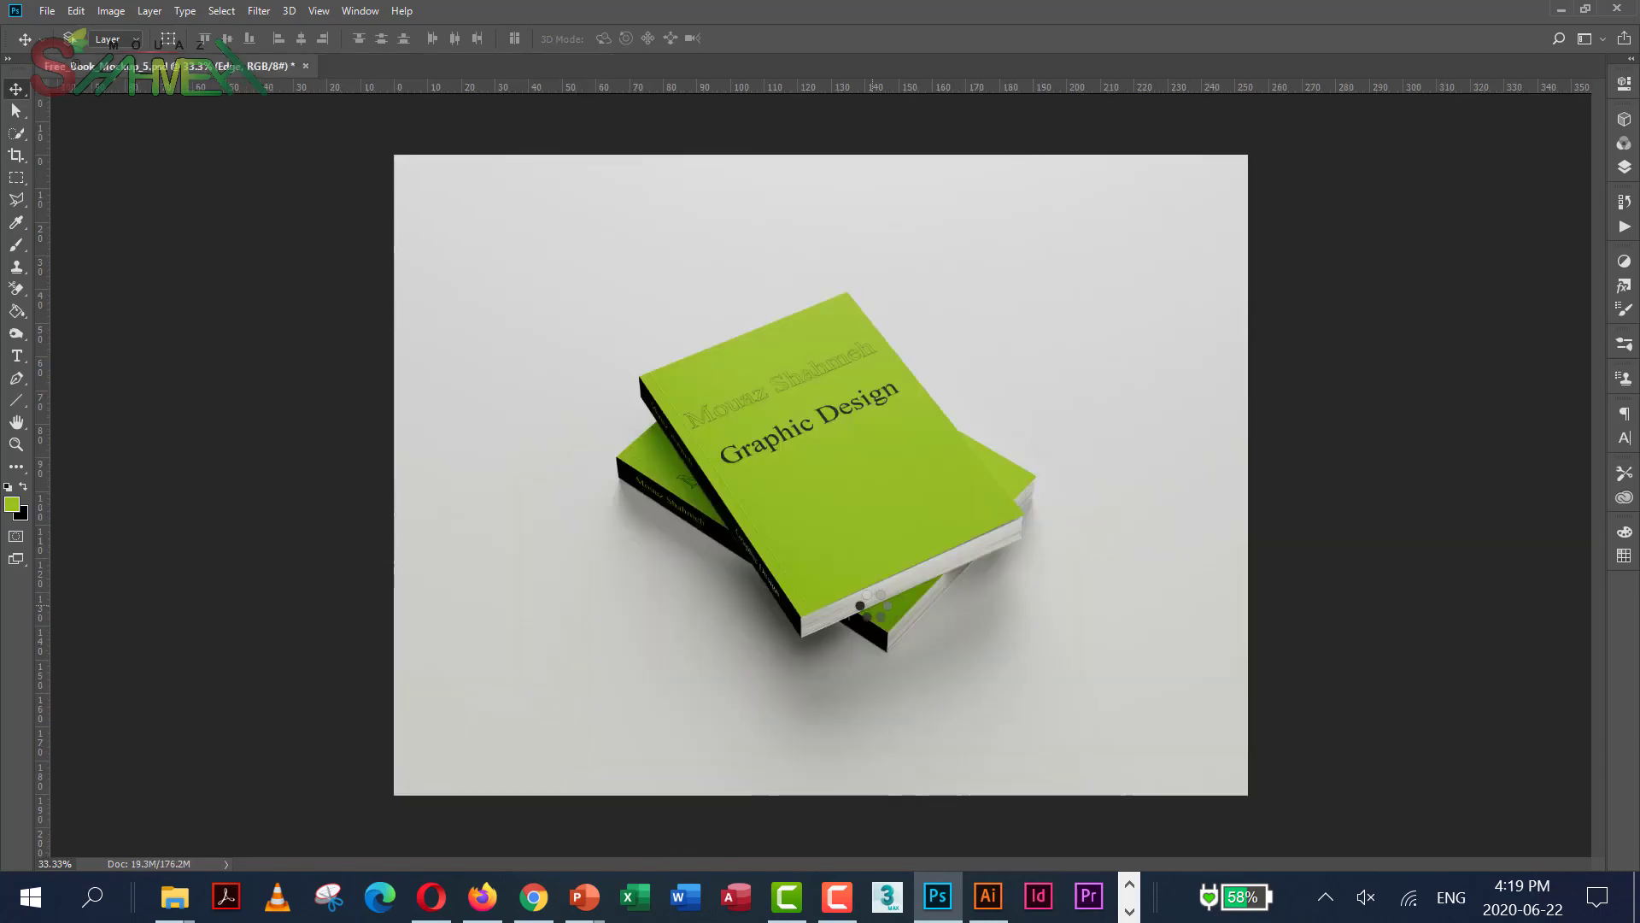
pyautogui.hotkey('ctrl', '+')
pyautogui.hotkey('ctrl', '+')
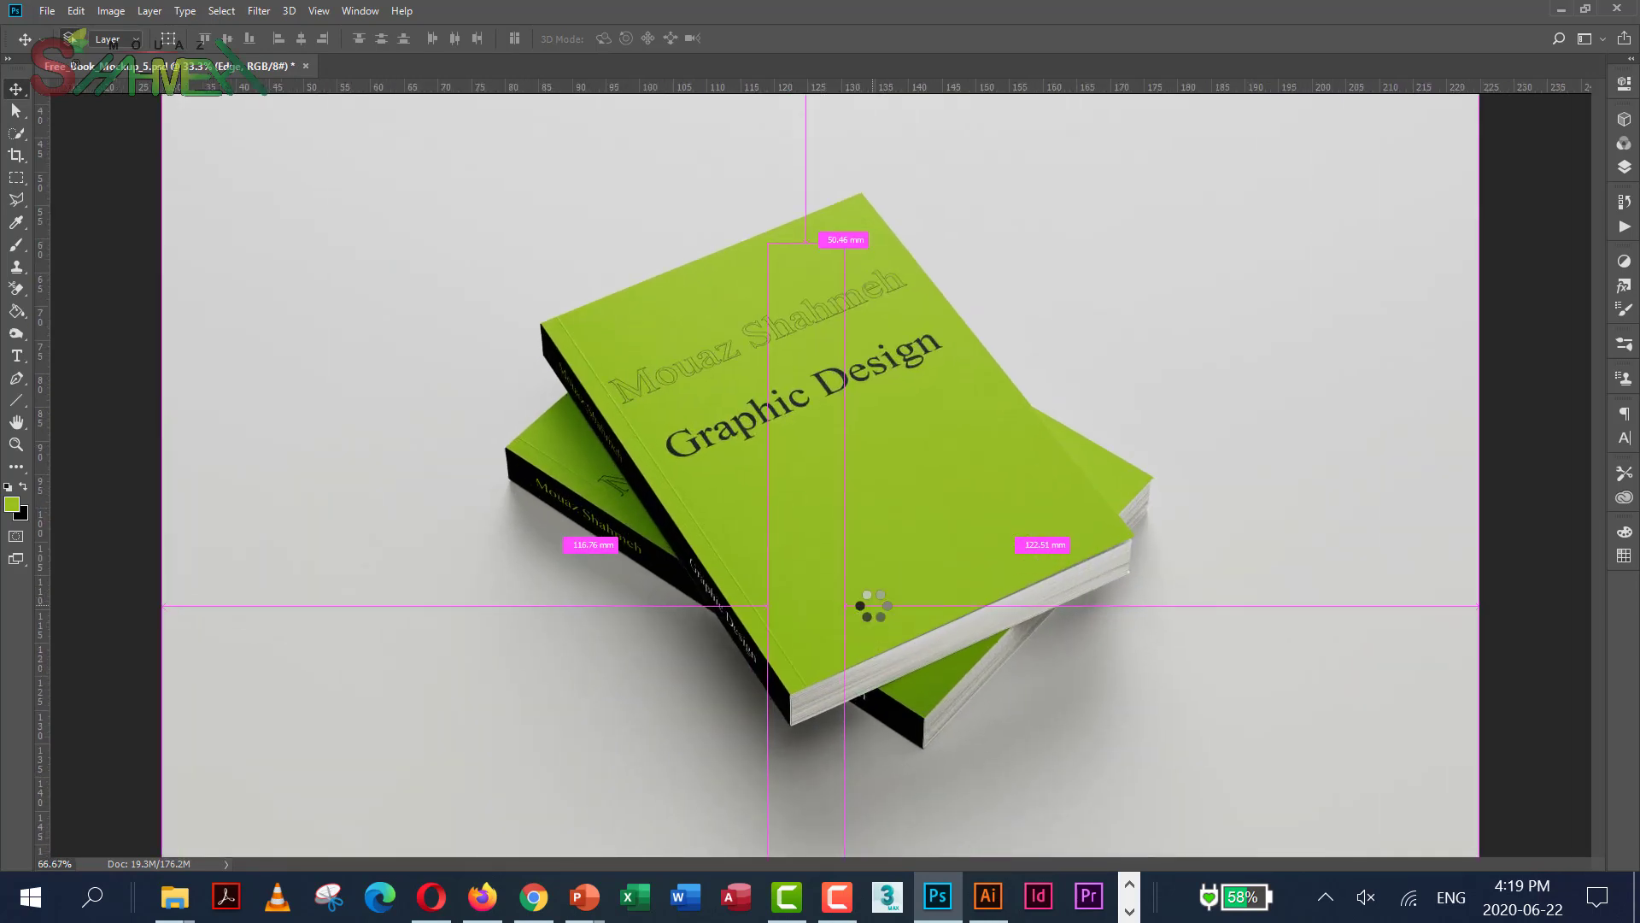
pyautogui.hotkey('ctrl', '+')
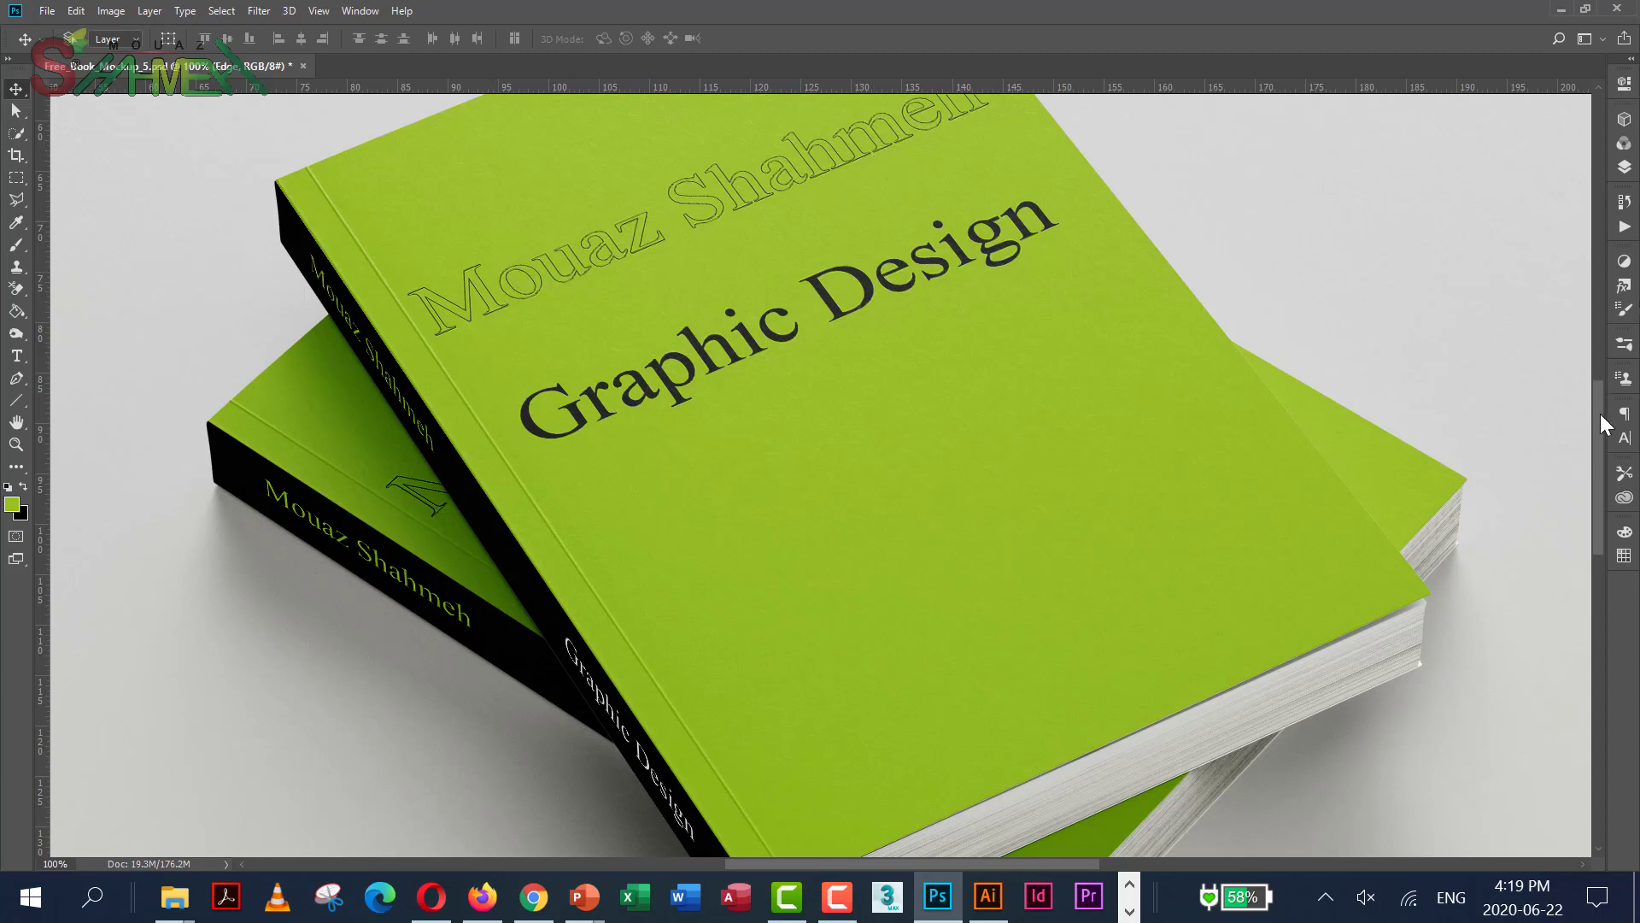
pyautogui.scroll(3, 1593, 362)
pyautogui.scroll(-2, 1593, 365)
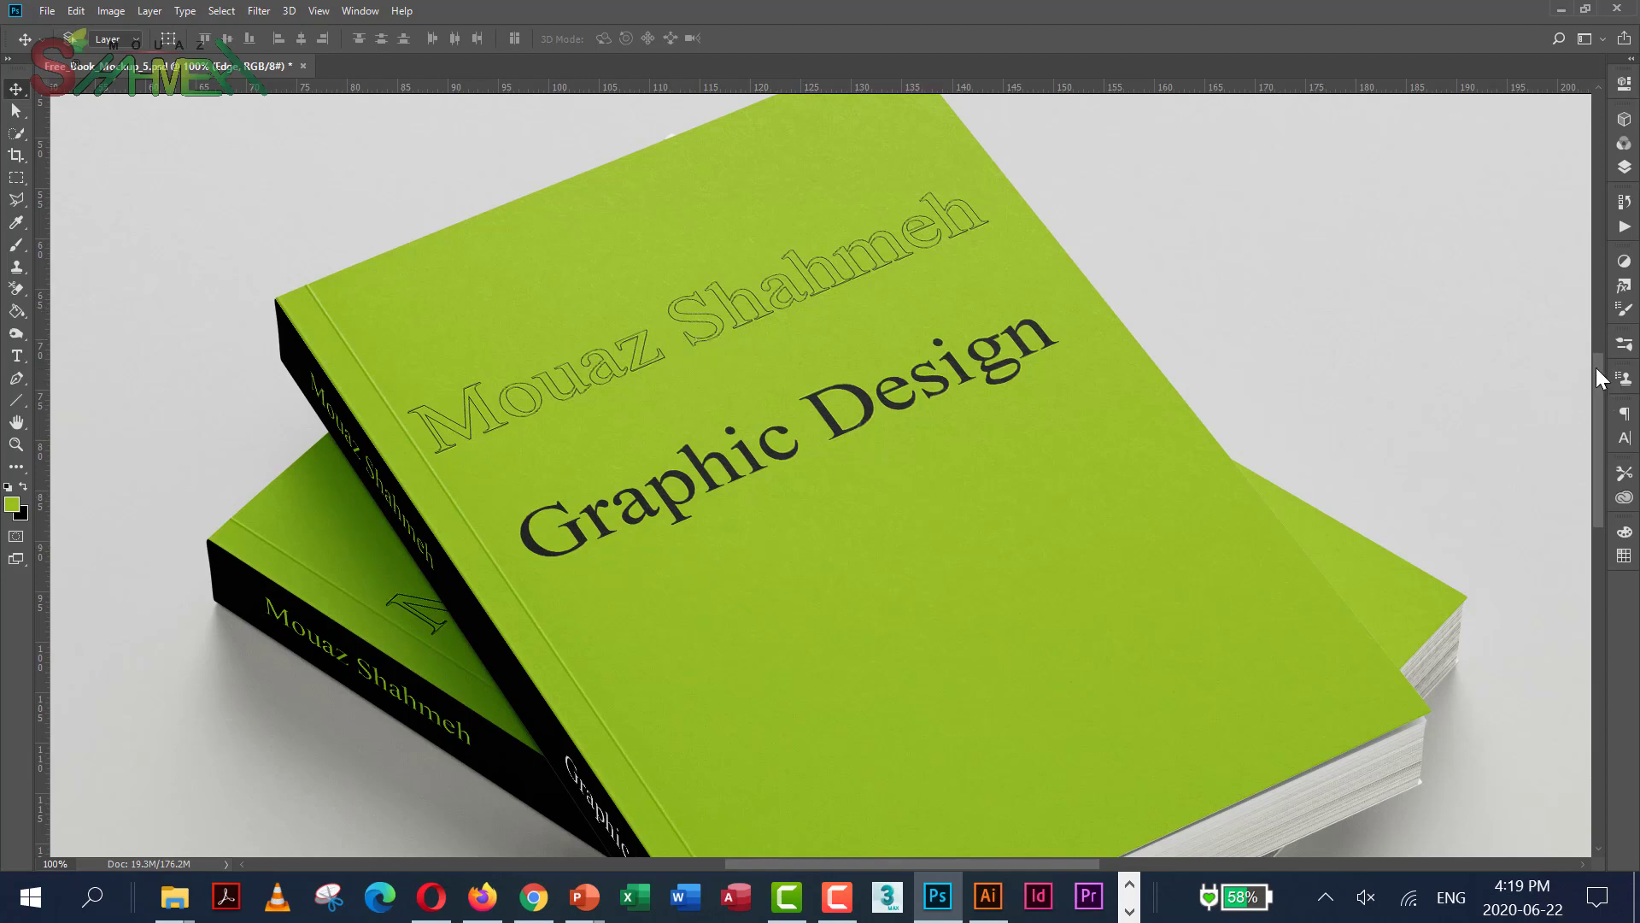
pyautogui.moveTo(1598, 381); pyautogui.dragTo(1606, 440)
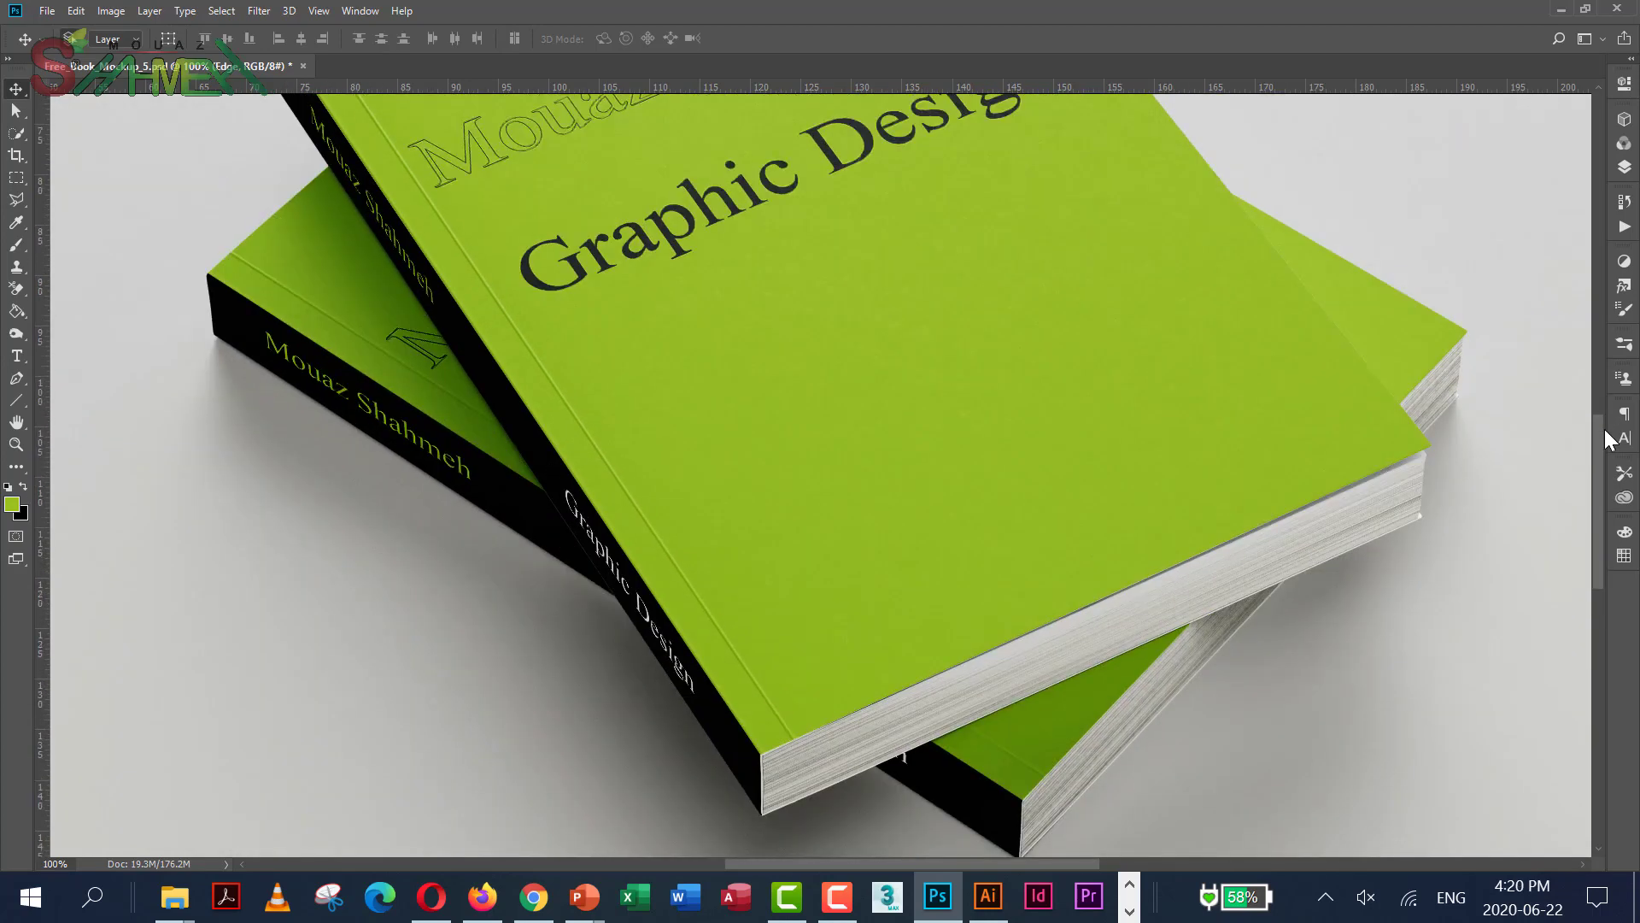
pyautogui.hotkey('ctrl', '0')
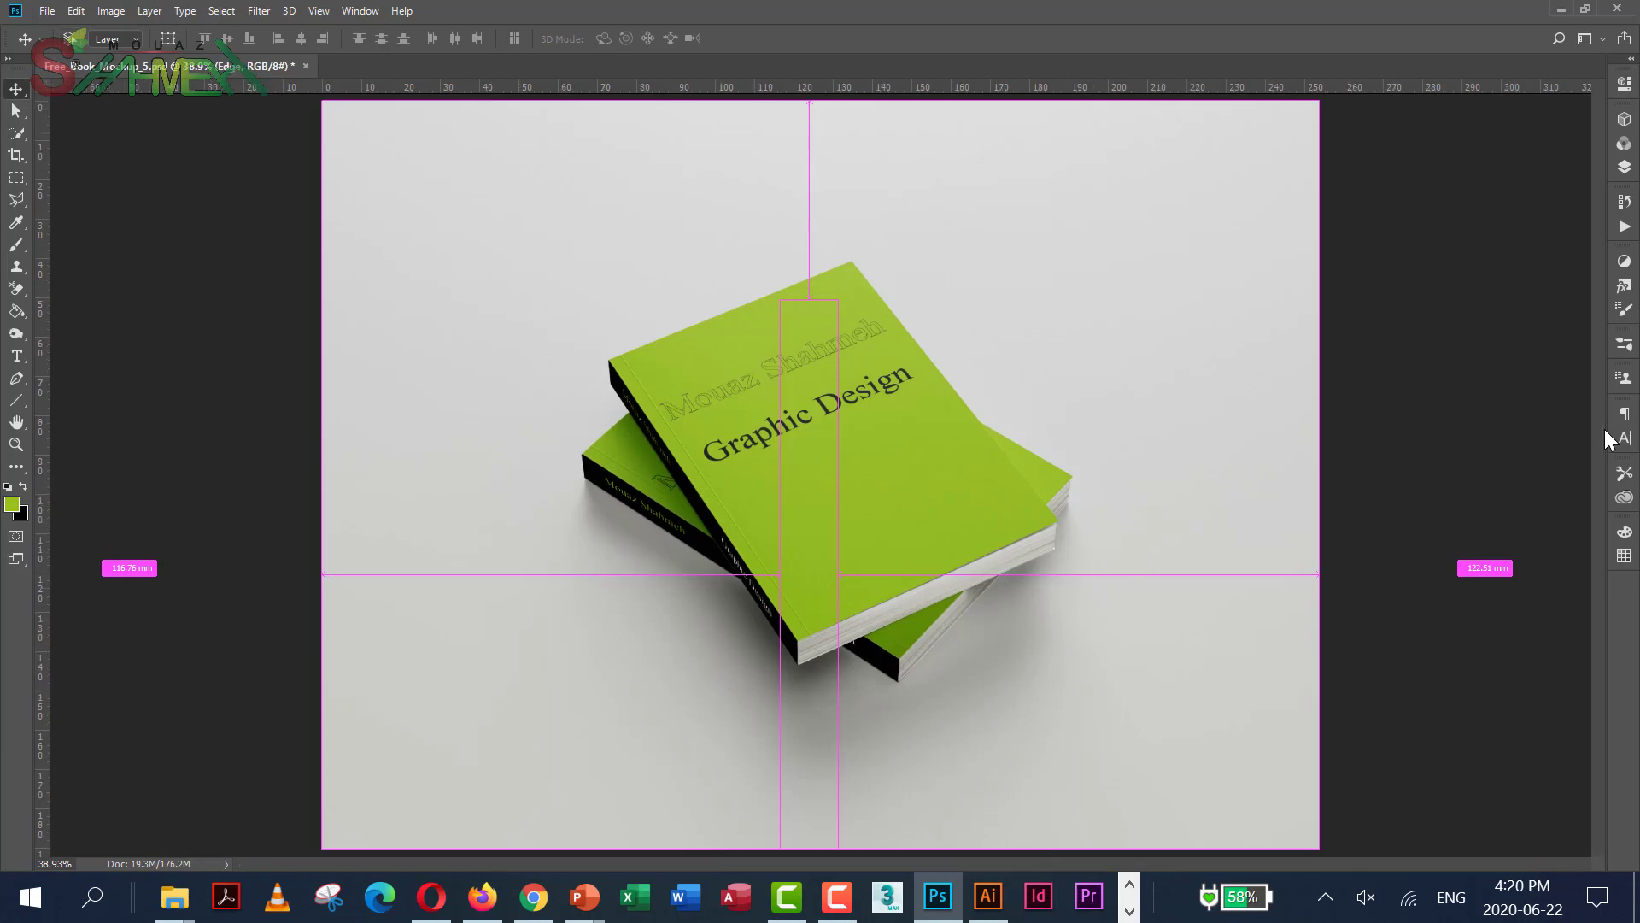